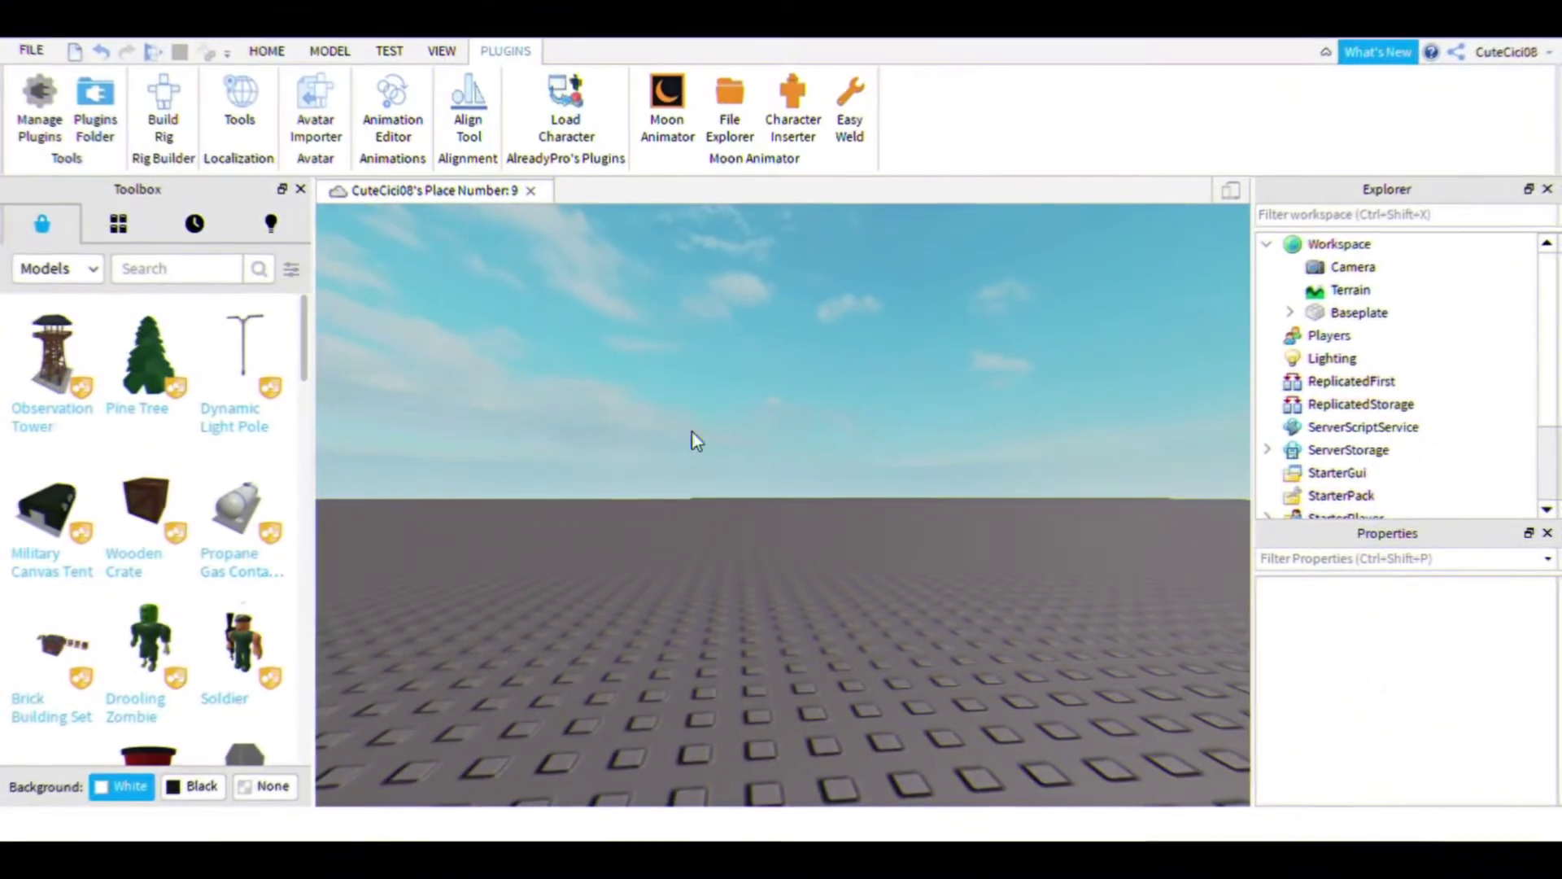
- Spawn the player's avatar by entering their username in Load Character, then close the panel
text(truffios)
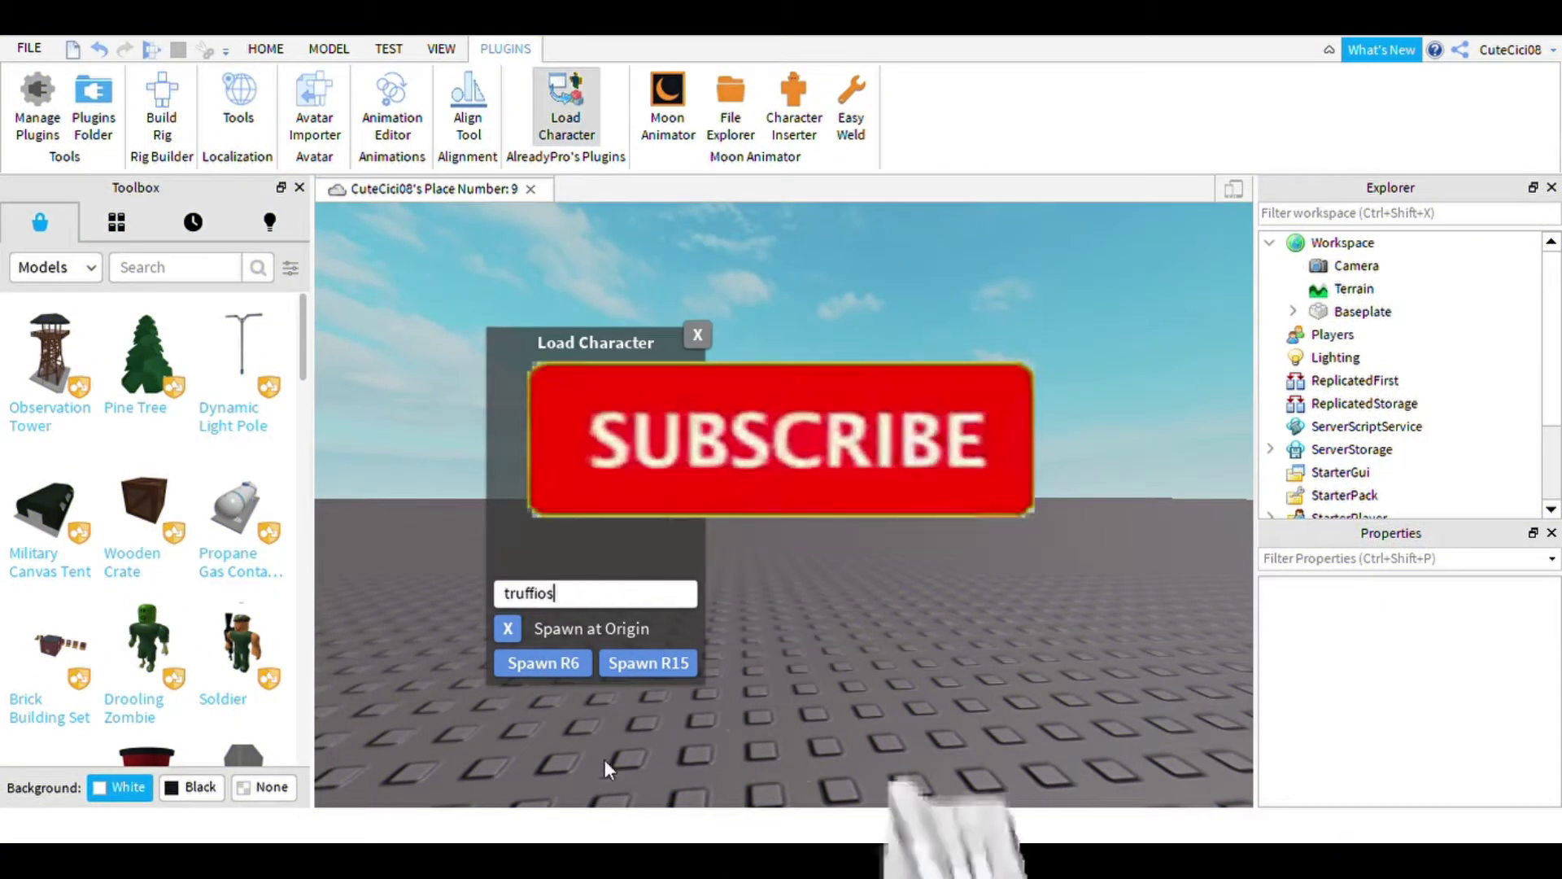
click(648, 663)
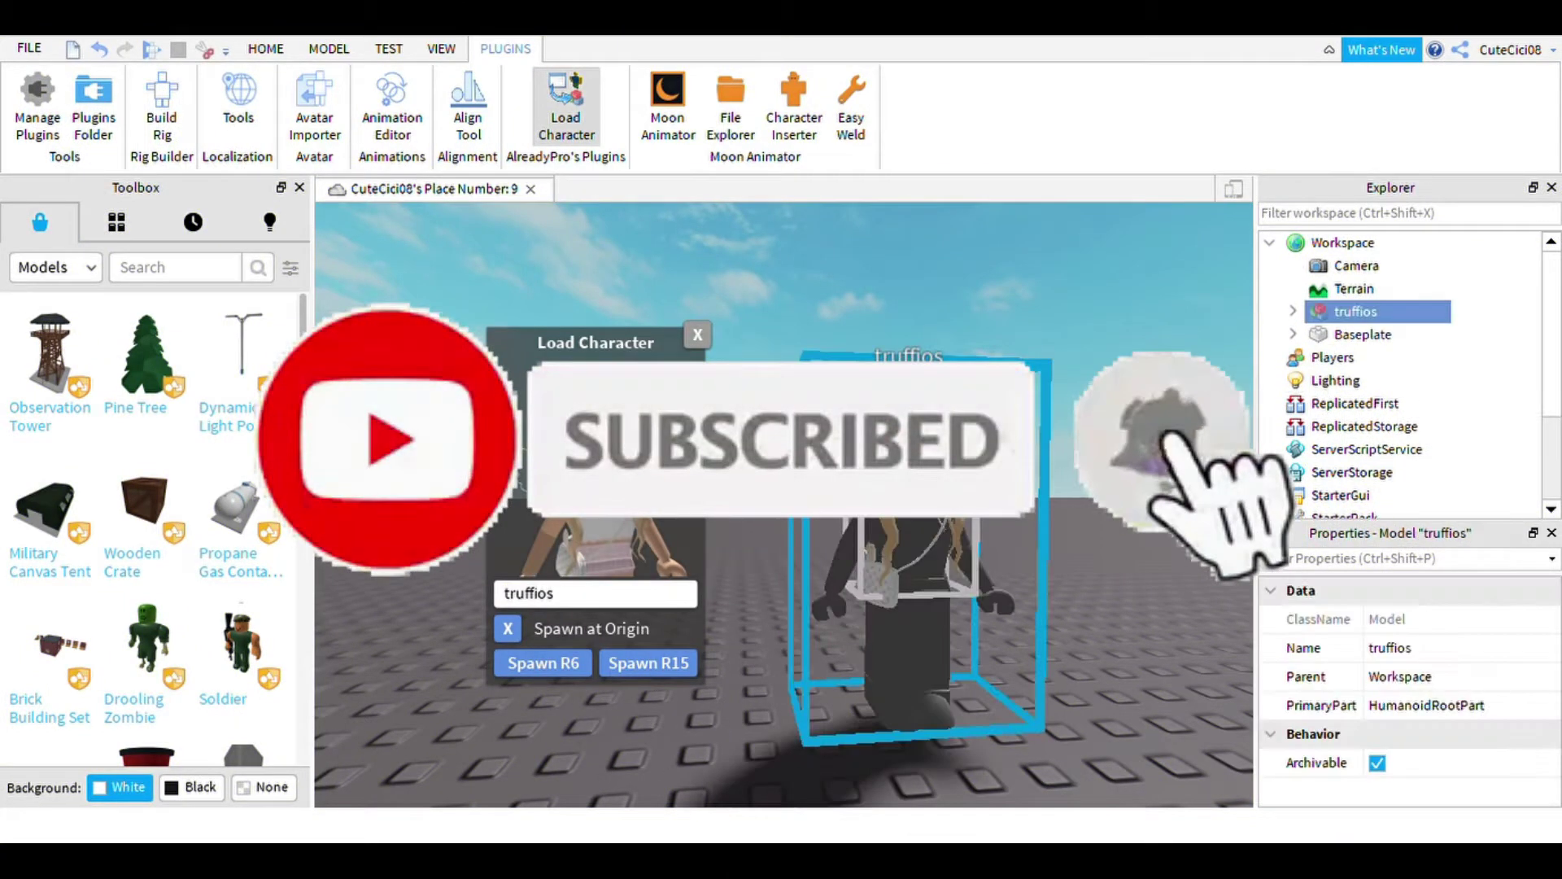
click(697, 334)
click(266, 48)
click(146, 272)
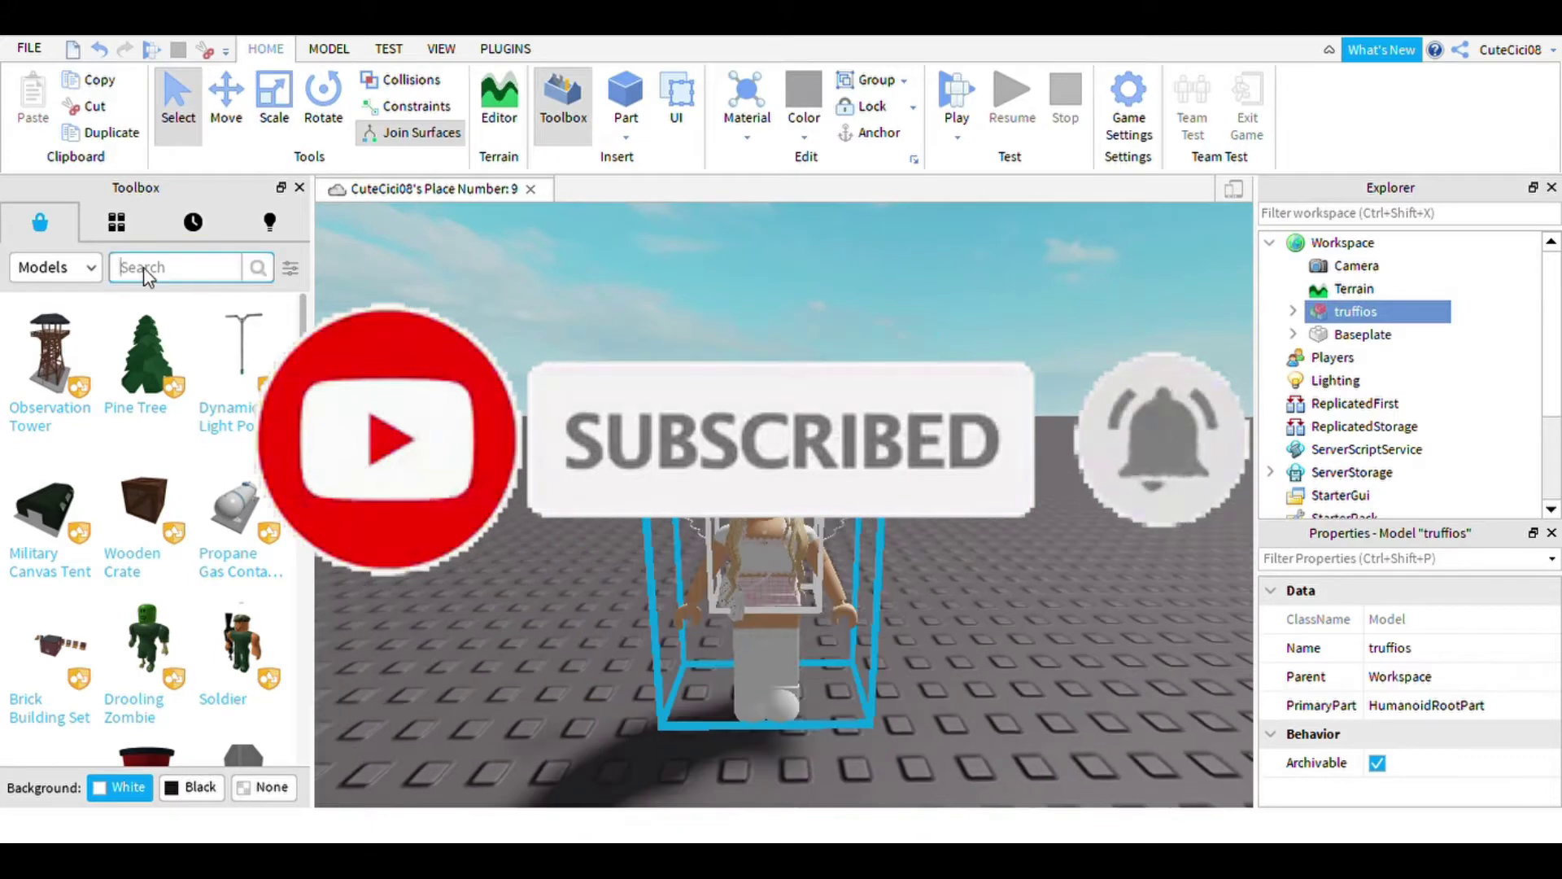
- Search the Toolbox for 'aesthetic' models and browse through more result pages
text(aesthetic)
key(Return)
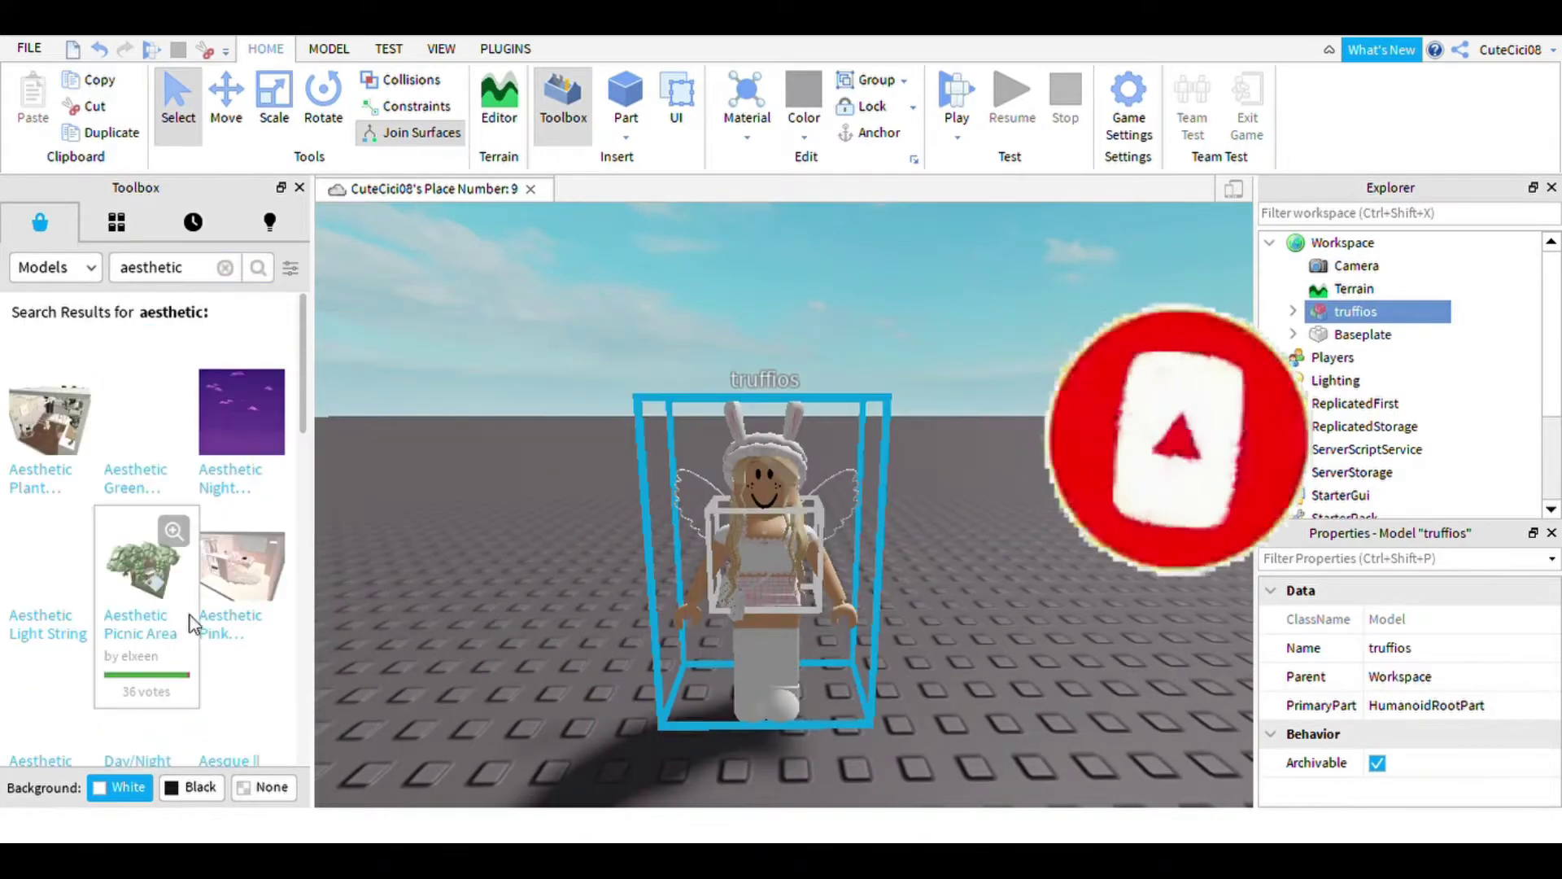
scroll(222, 659, down, 2)
scroll(220, 625, down, 2)
scroll(236, 659, down, 3)
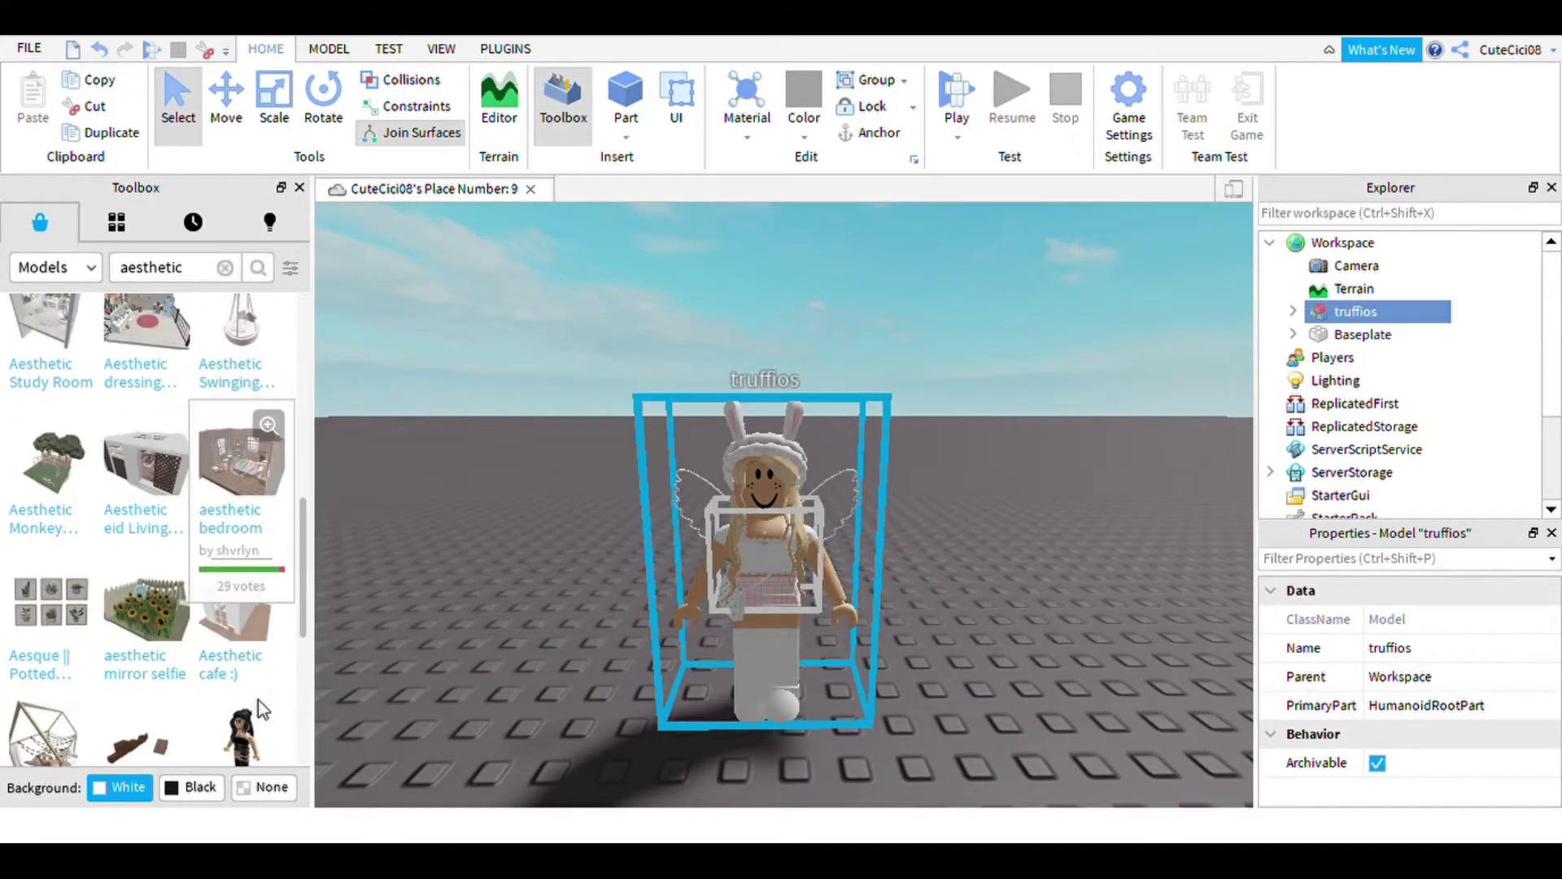
scroll(231, 653, down, 2)
scroll(295, 707, down, 3)
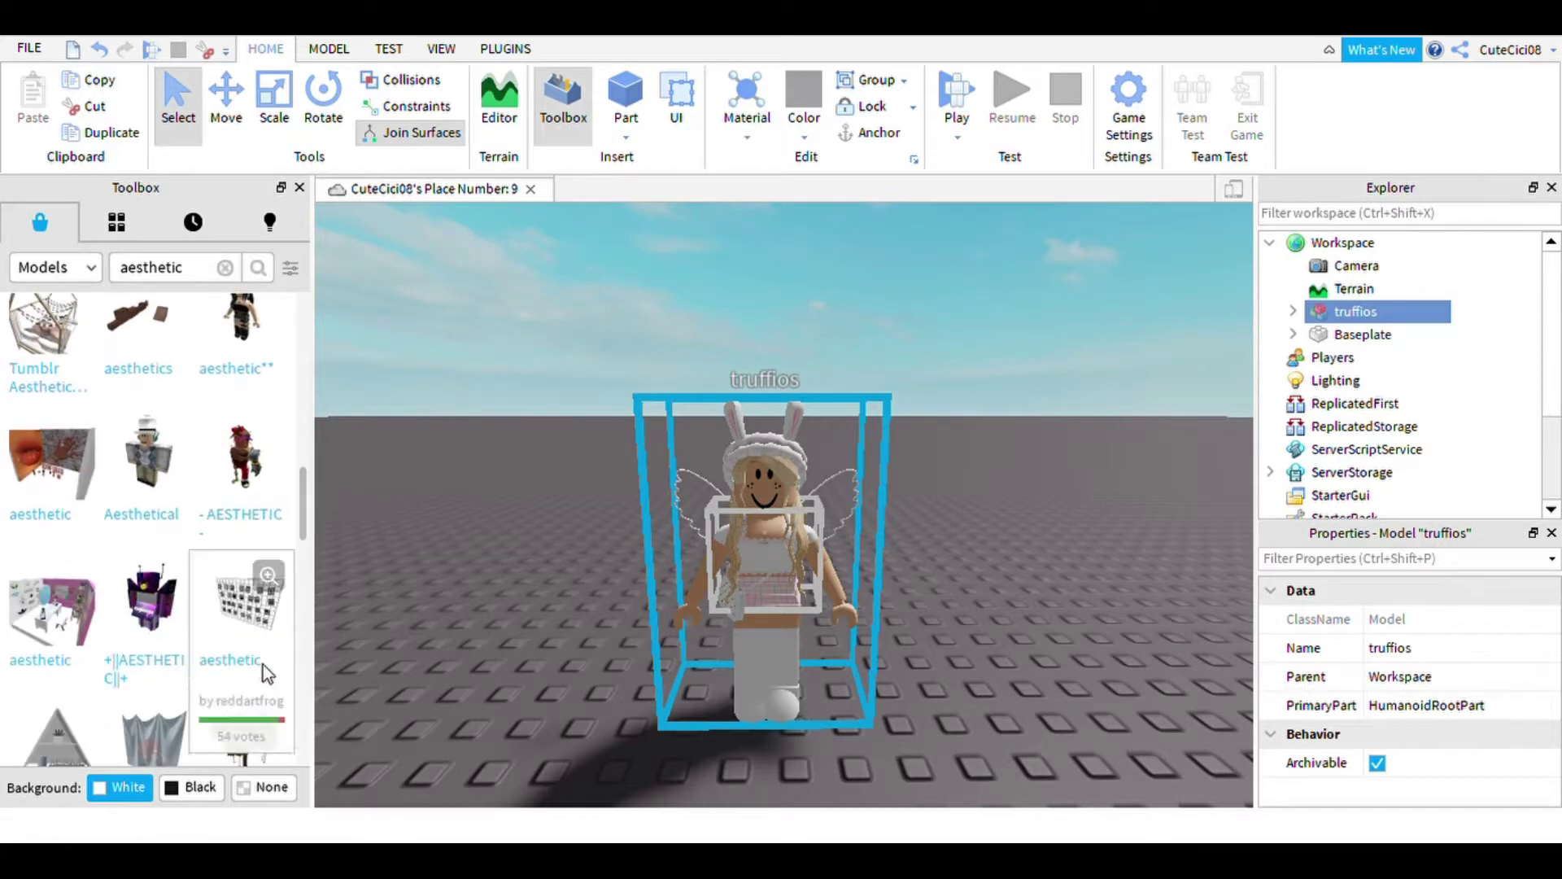
scroll(262, 664, down, 4)
scroll(257, 722, up, 7)
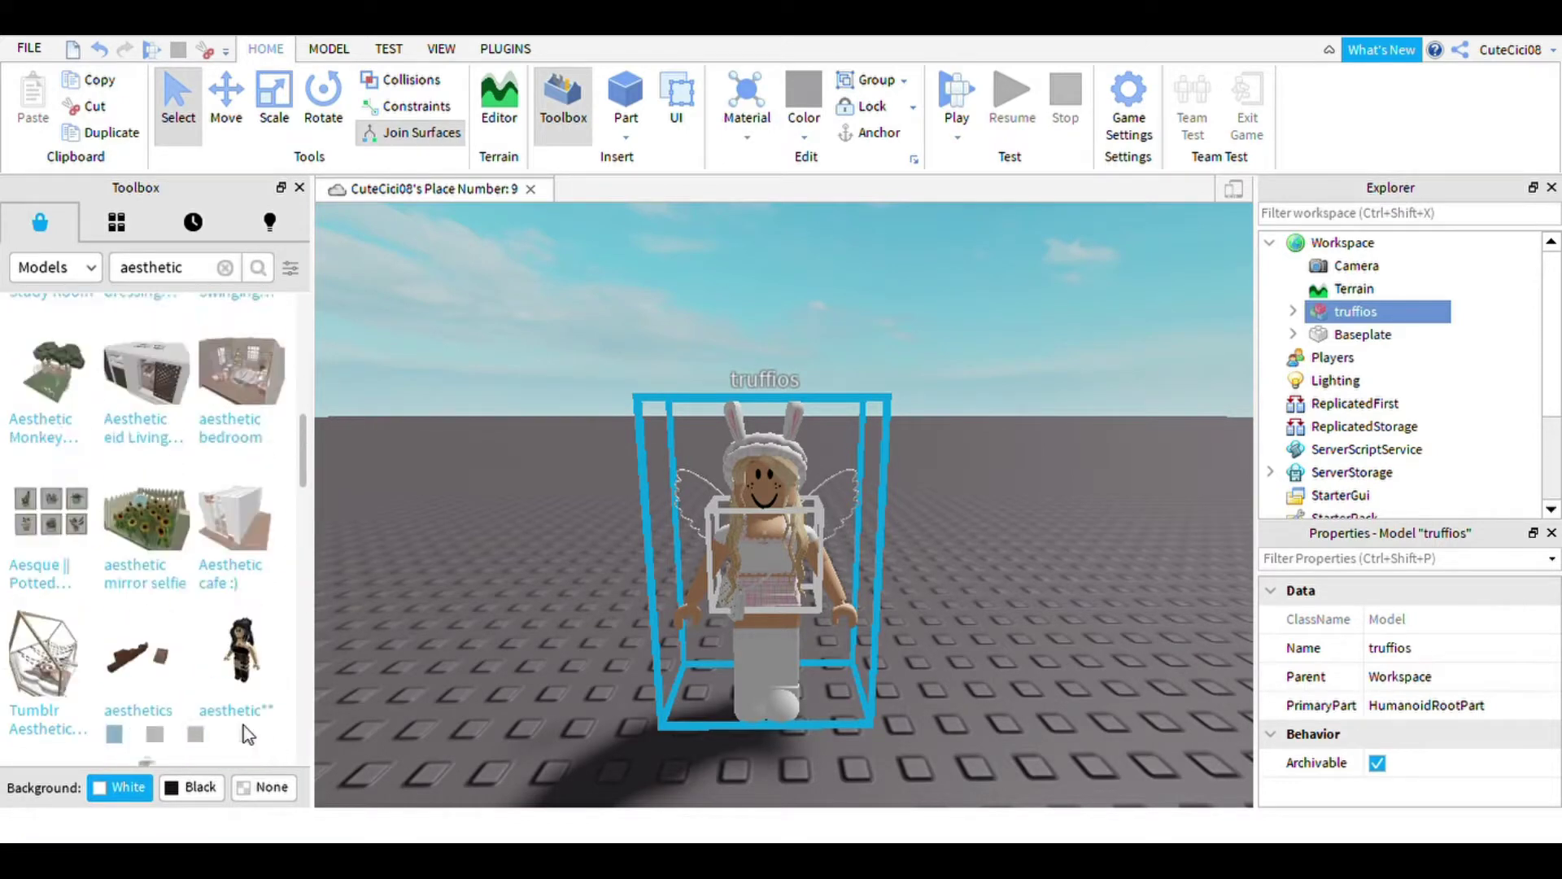
click(243, 725)
scroll(162, 569, down, 1)
- Insert the flower-walled aesthetic room to inspect it, then remove it again
click(241, 598)
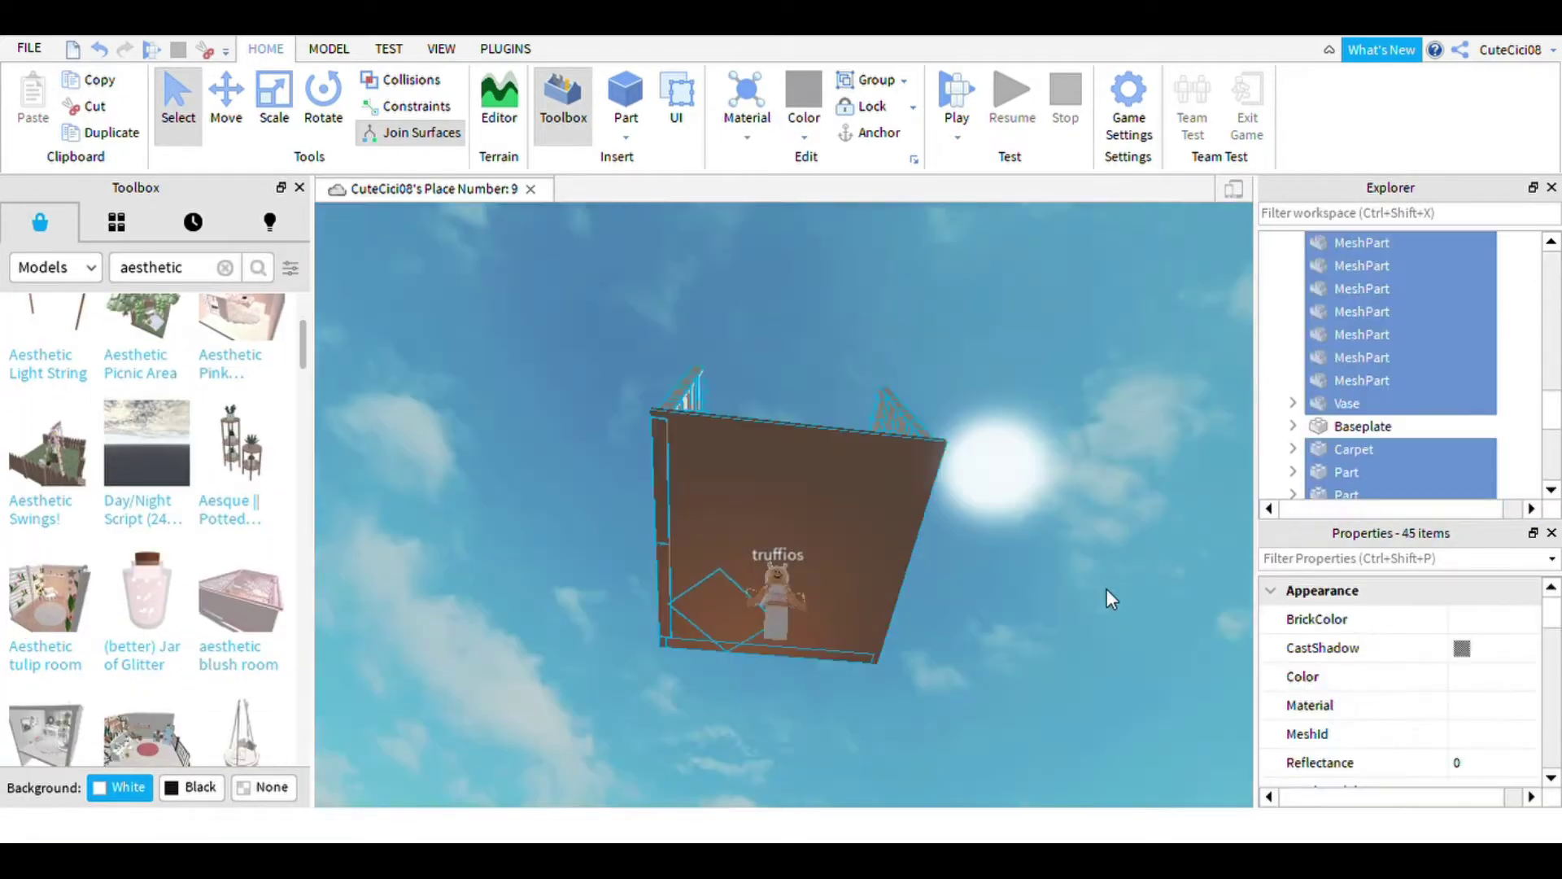
key(f)
click(1107, 588)
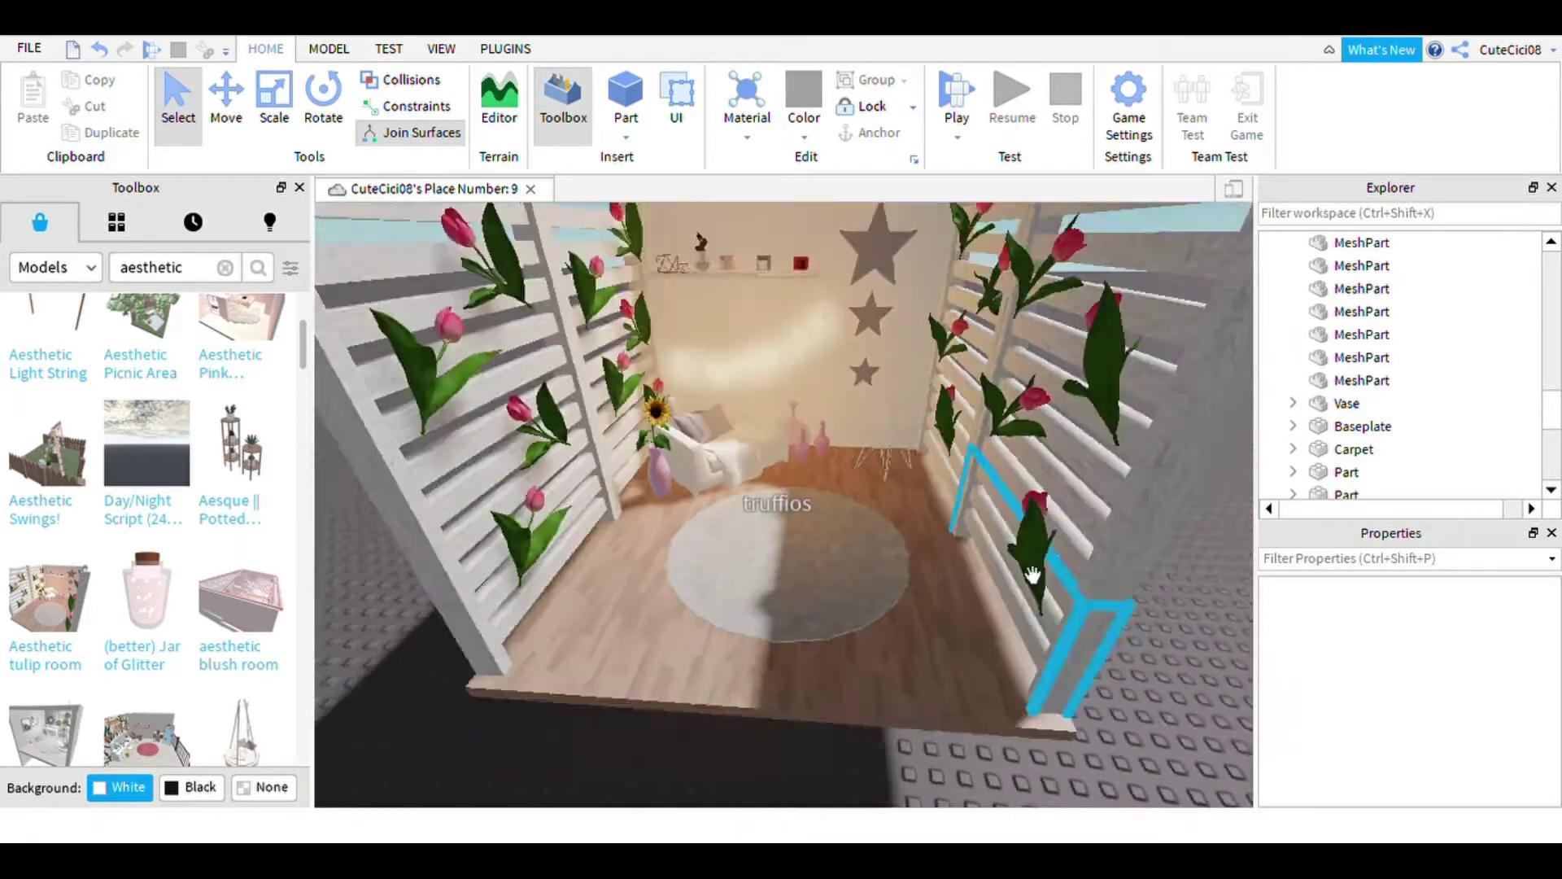
scroll(1031, 576, up, 5)
scroll(1436, 394, up, 3)
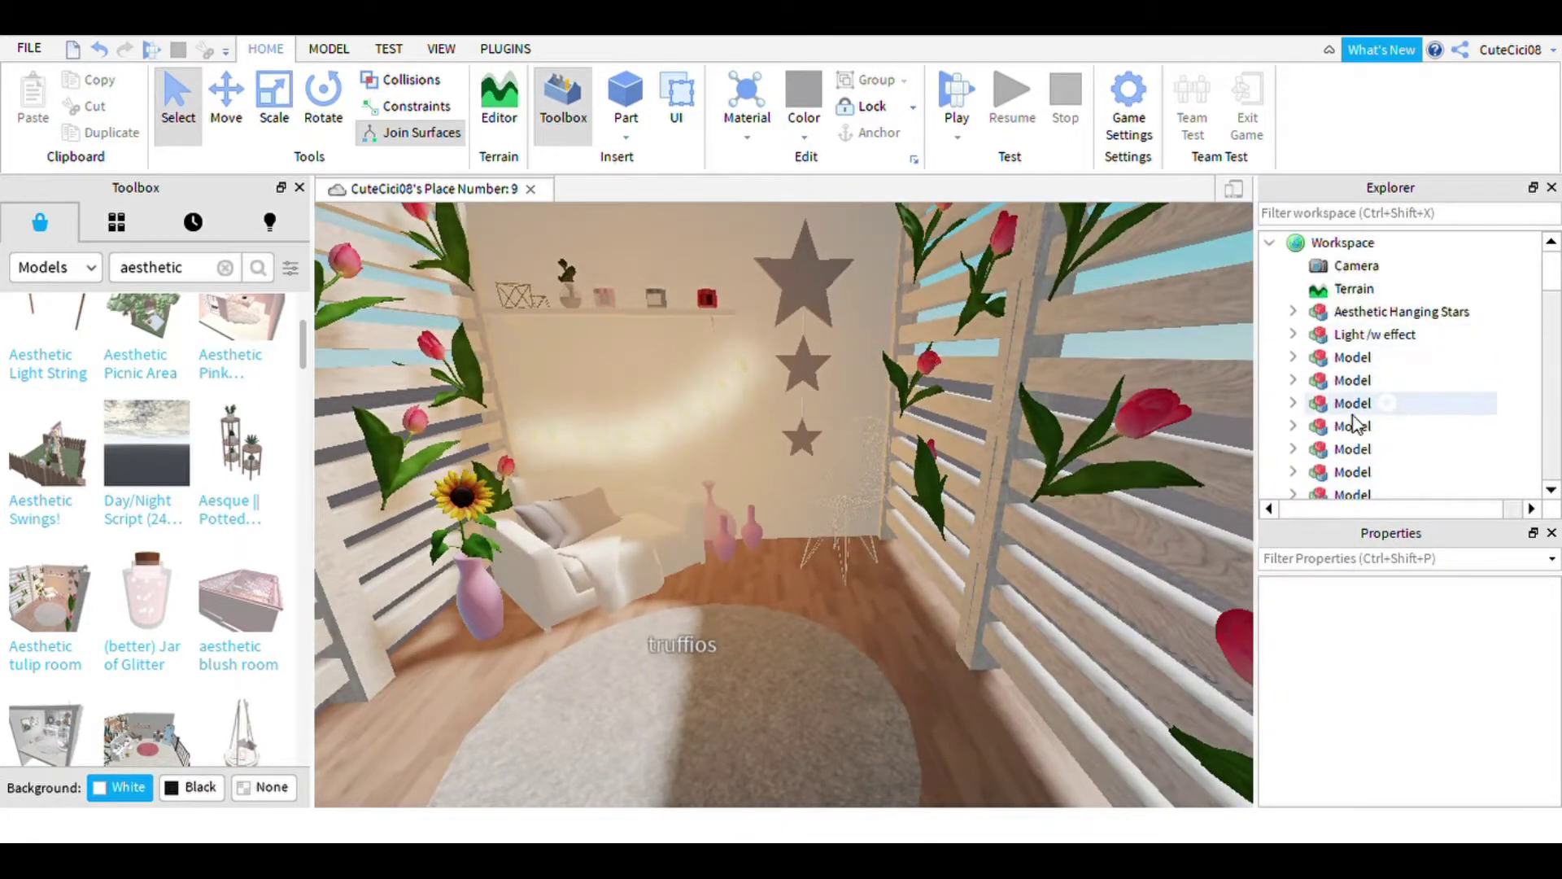
scroll(1346, 448, up, 2)
scroll(1428, 439, up, 3)
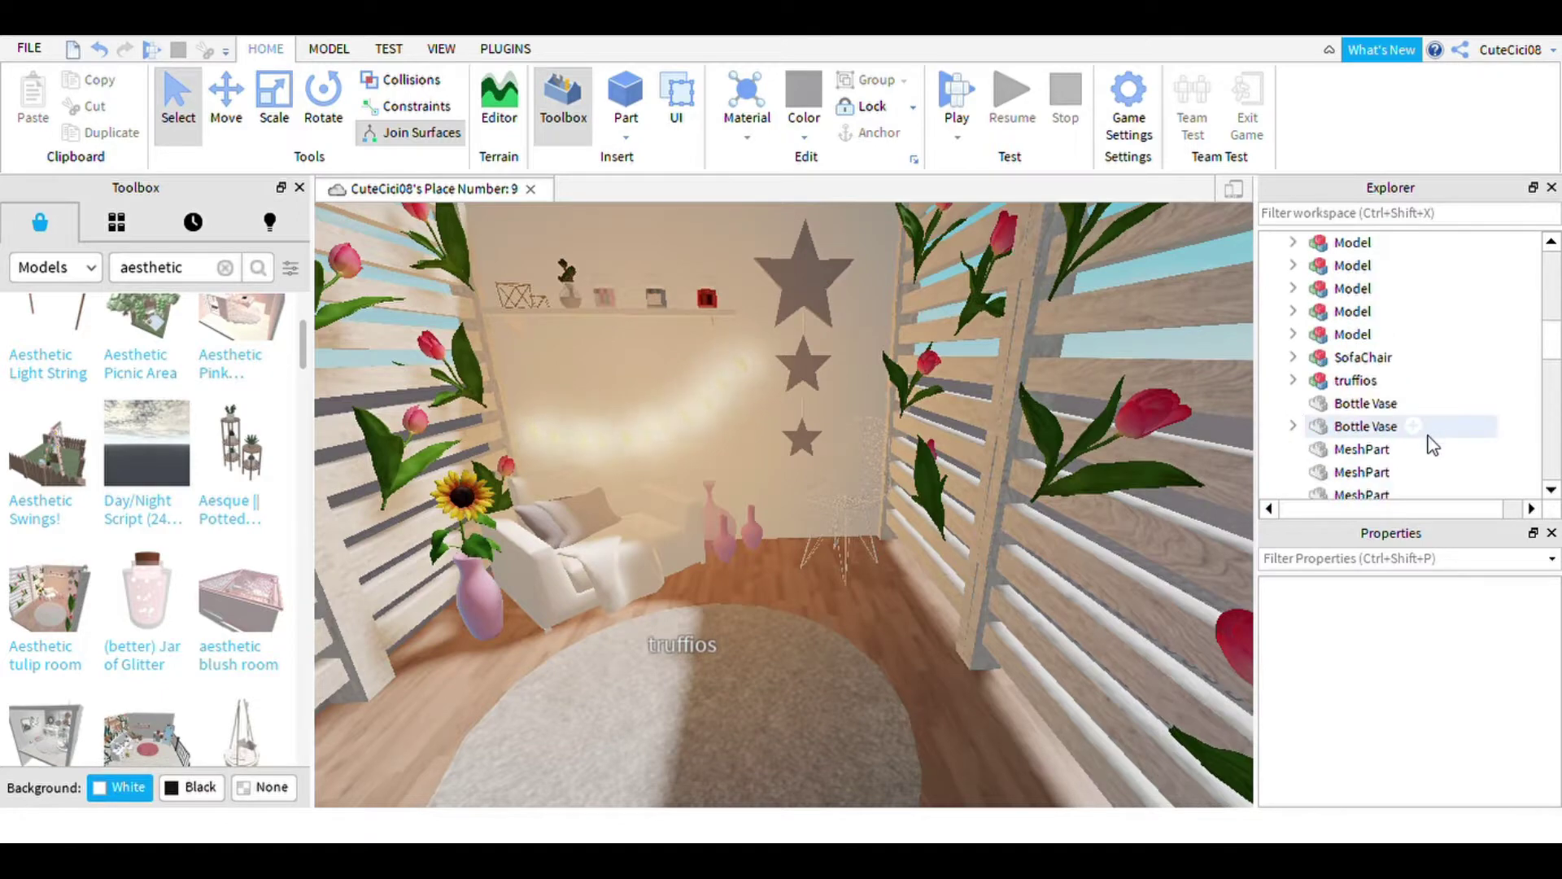
scroll(1428, 440, up, 3)
scroll(1415, 436, up, 1)
drag(1551, 378, 1558, 488)
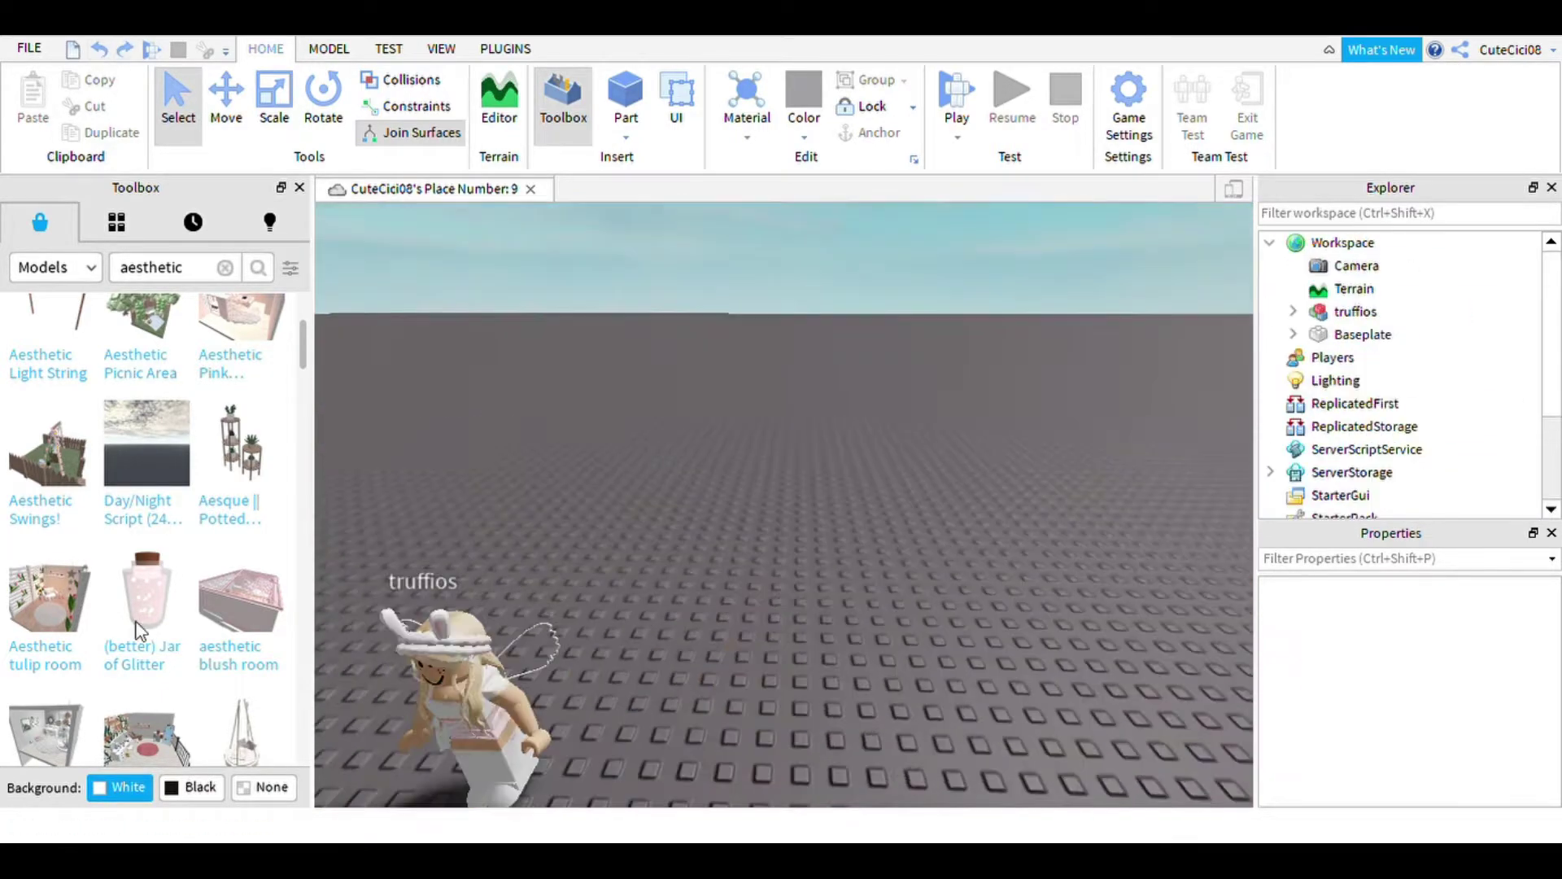
scroll(236, 407, down, 3)
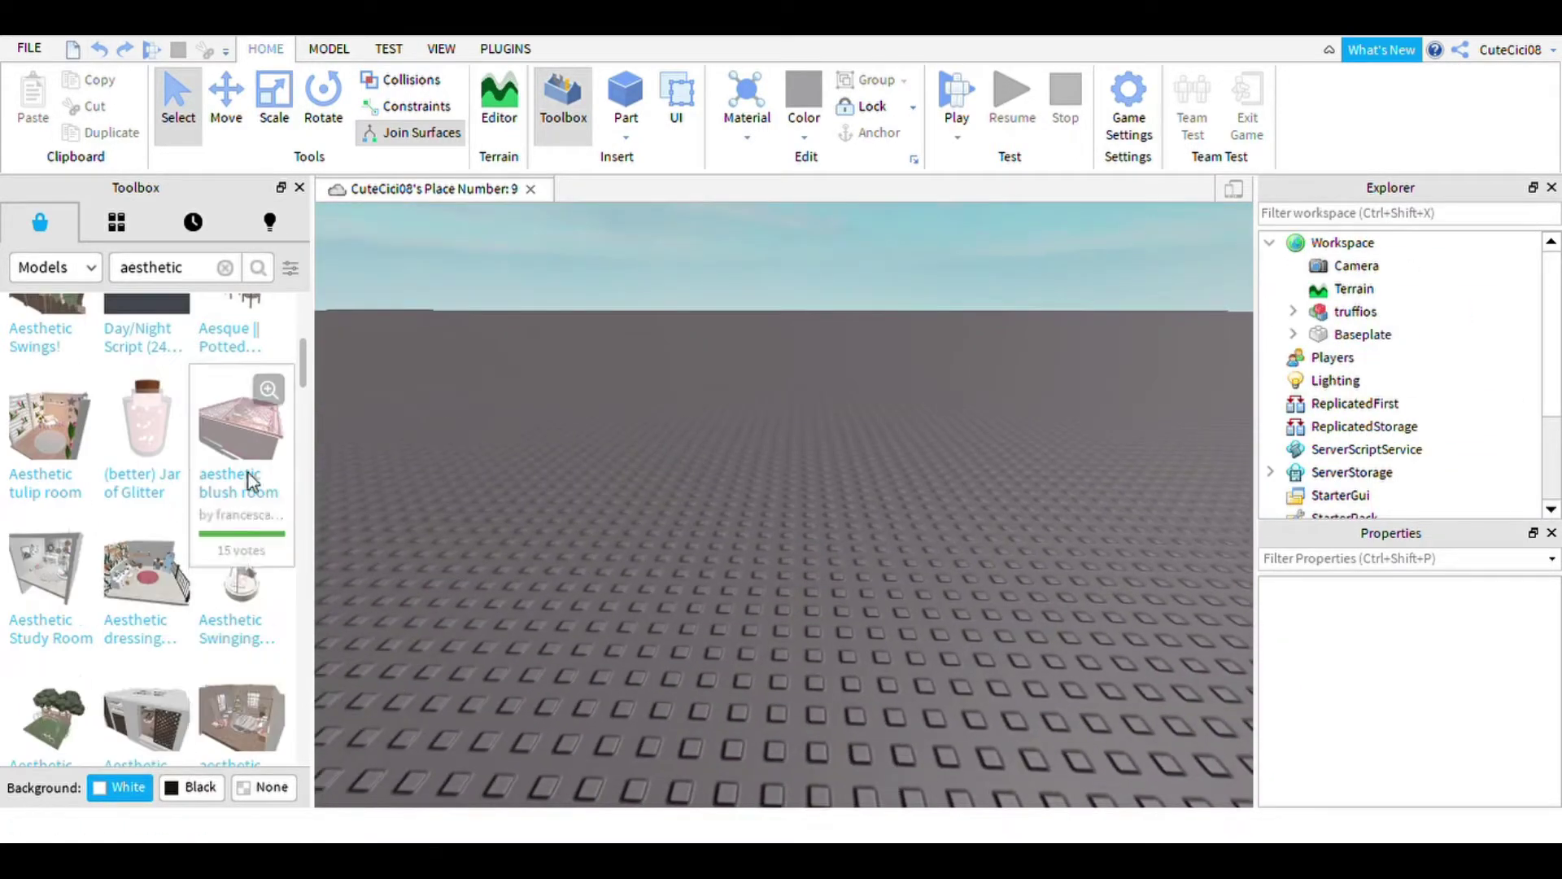
scroll(137, 346, up, 5)
- Search 'aesthetic pink' and insert the pink bedroom model from its preview card
text(ink)
key(Return)
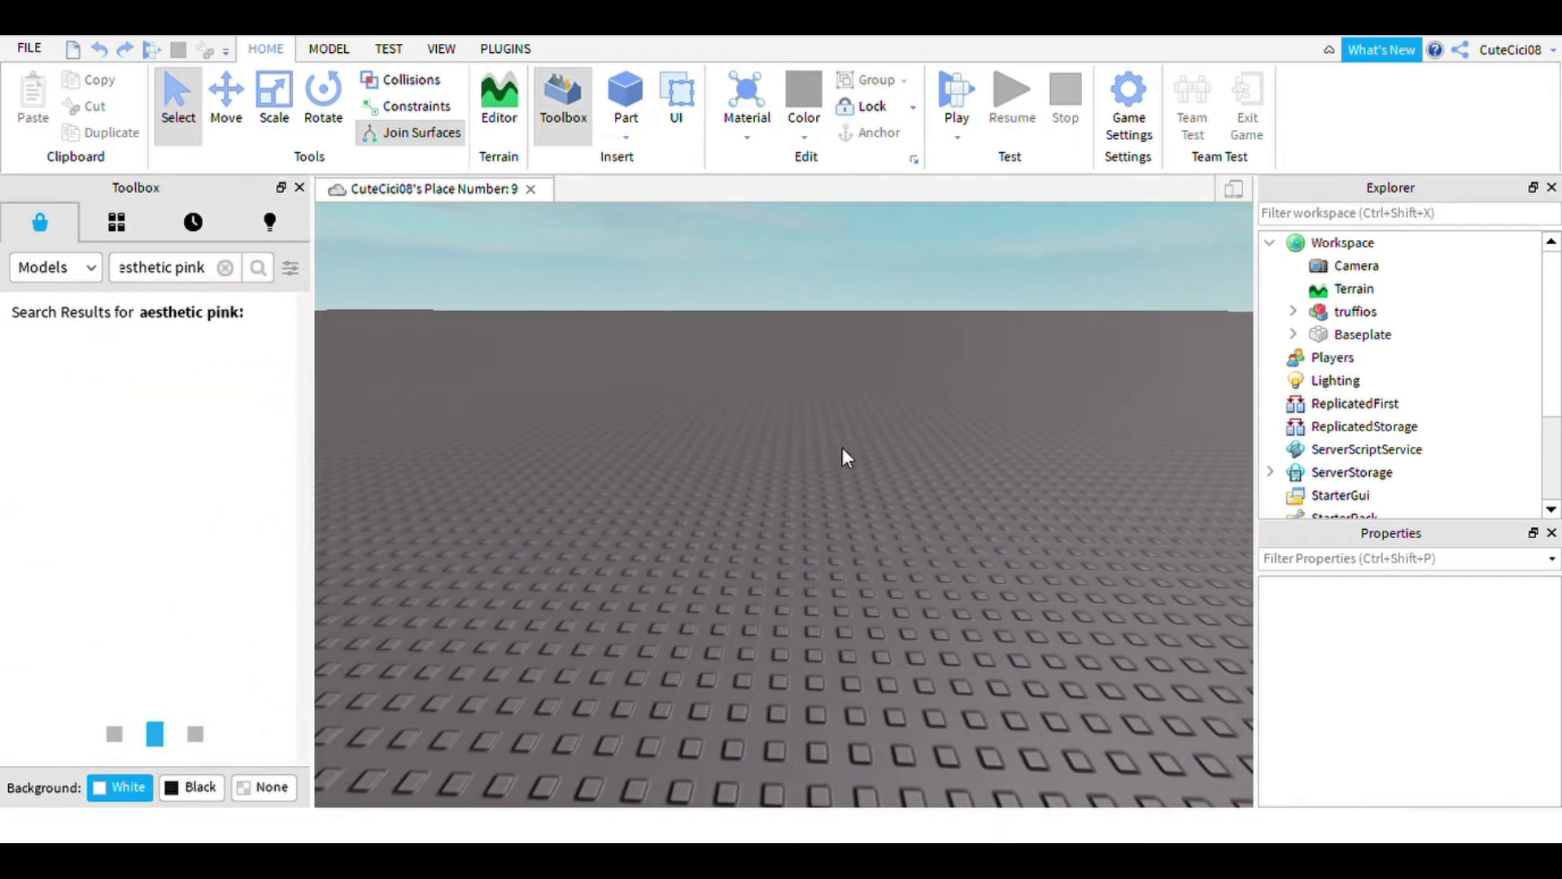
click(247, 563)
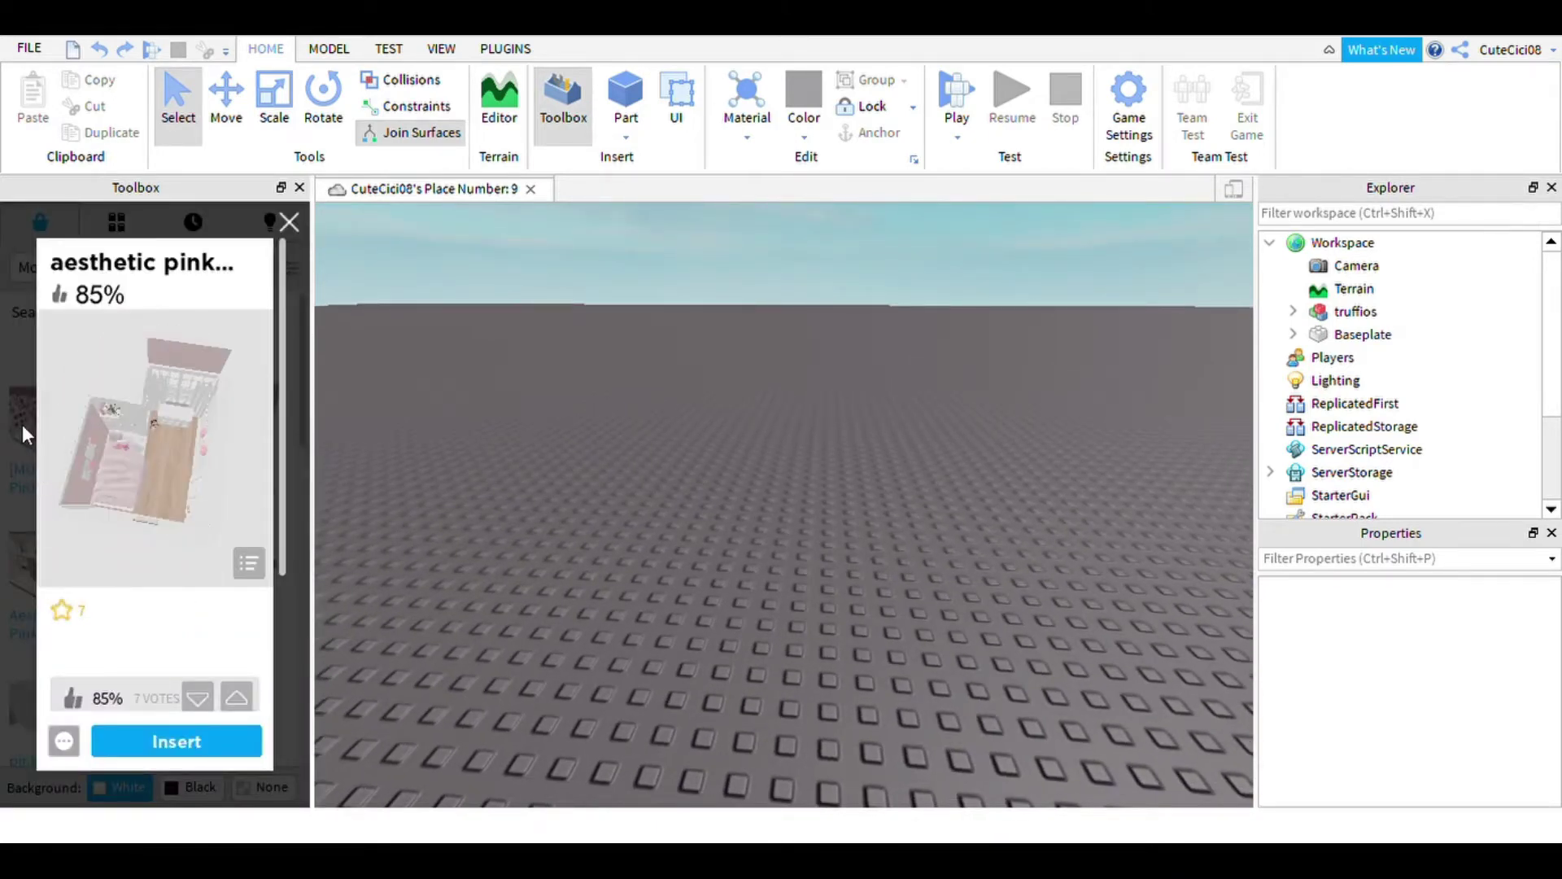
click(177, 741)
scroll(814, 521, up, 6)
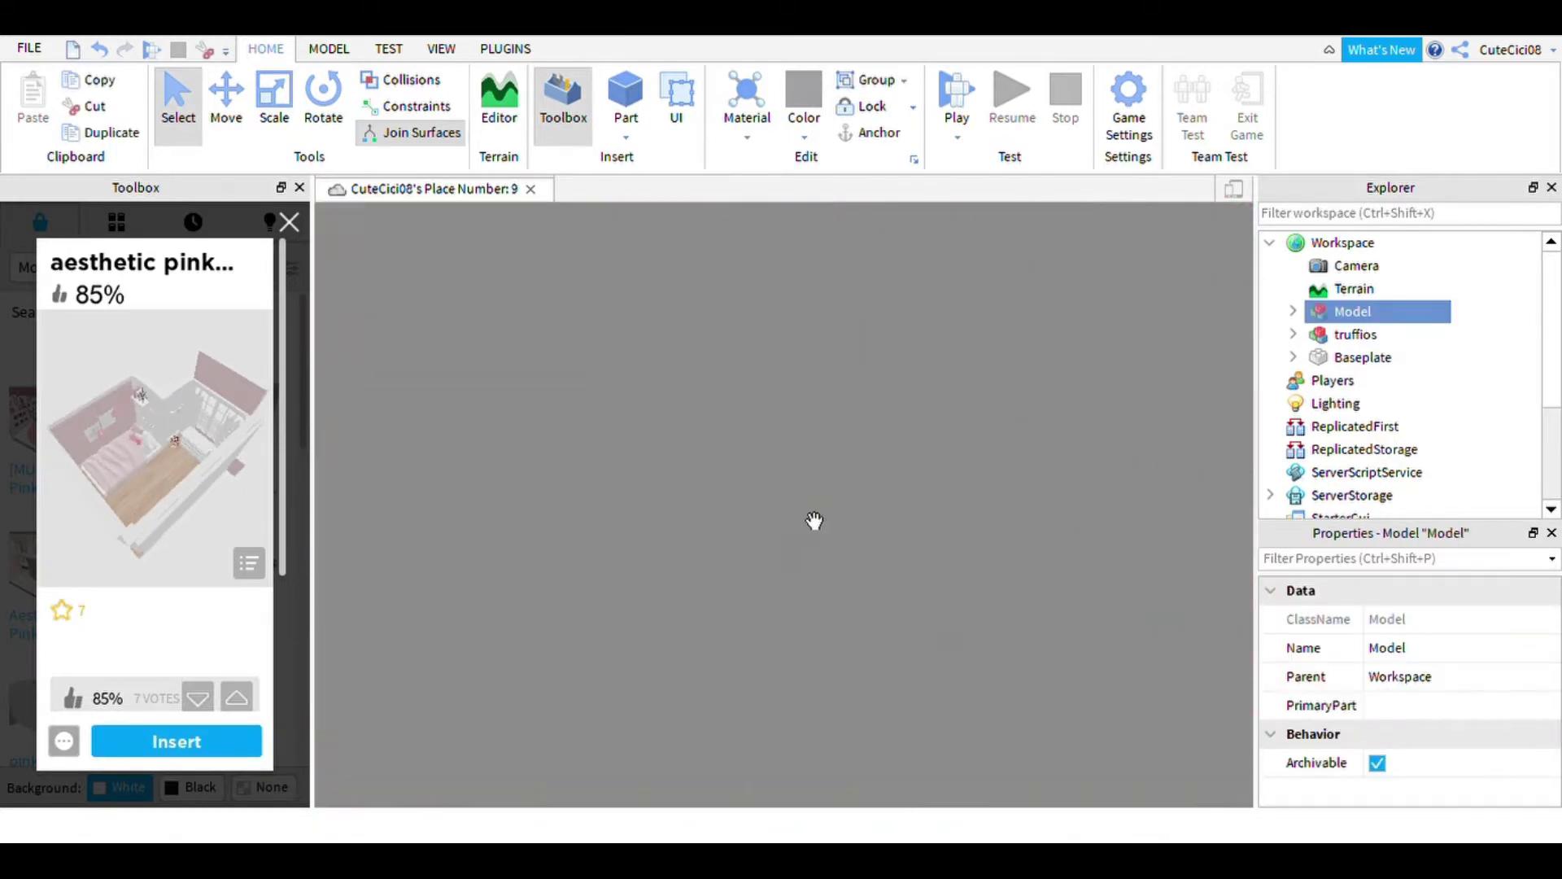
scroll(813, 521, down, 3)
- Close the preview and select the avatar and the pink bedroom with the Move tool
click(813, 521)
scroll(773, 535, down, 5)
click(809, 480)
scroll(808, 480, up, 4)
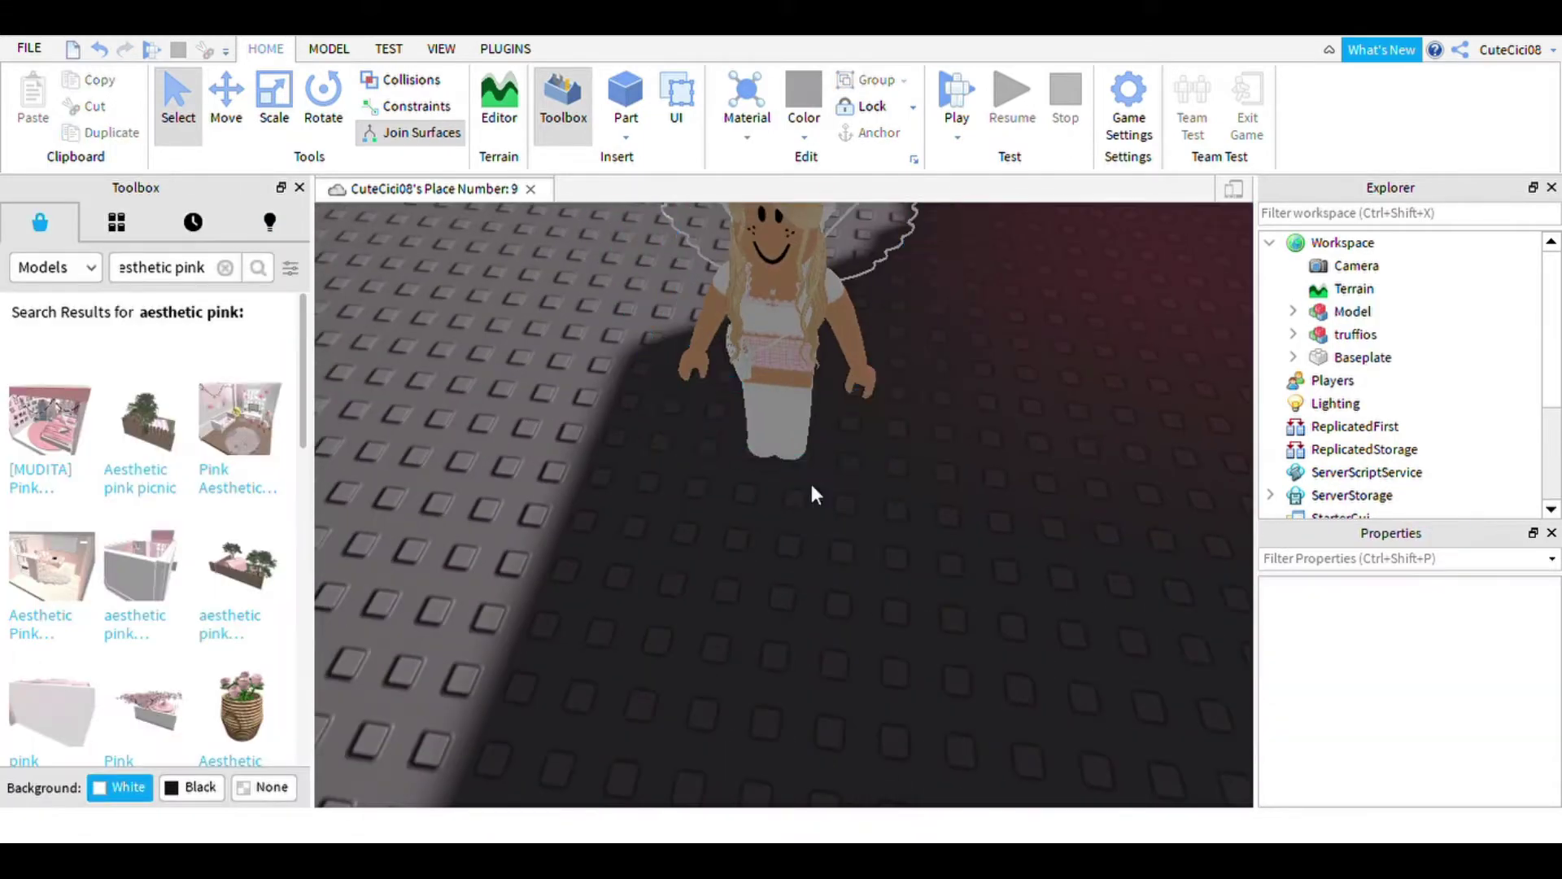
scroll(859, 553, down, 2)
click(858, 554)
key(ctrl+2)
click(1080, 436)
- Select the avatar and position it in the bedroom with the Rotate and Move tools
scroll(529, 418, up, 5)
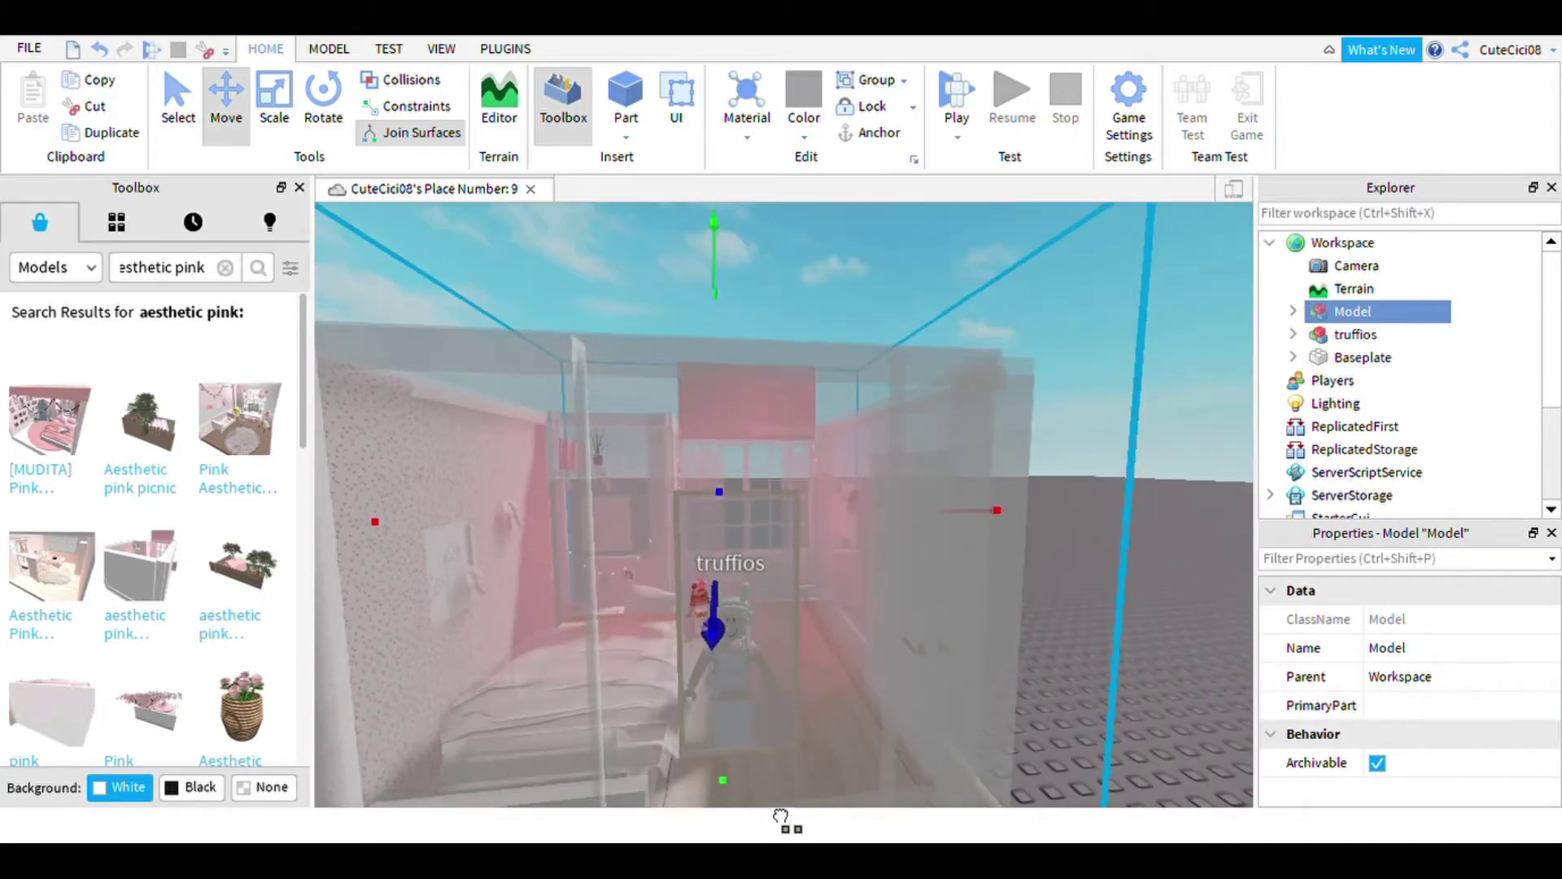
scroll(871, 547, up, 5)
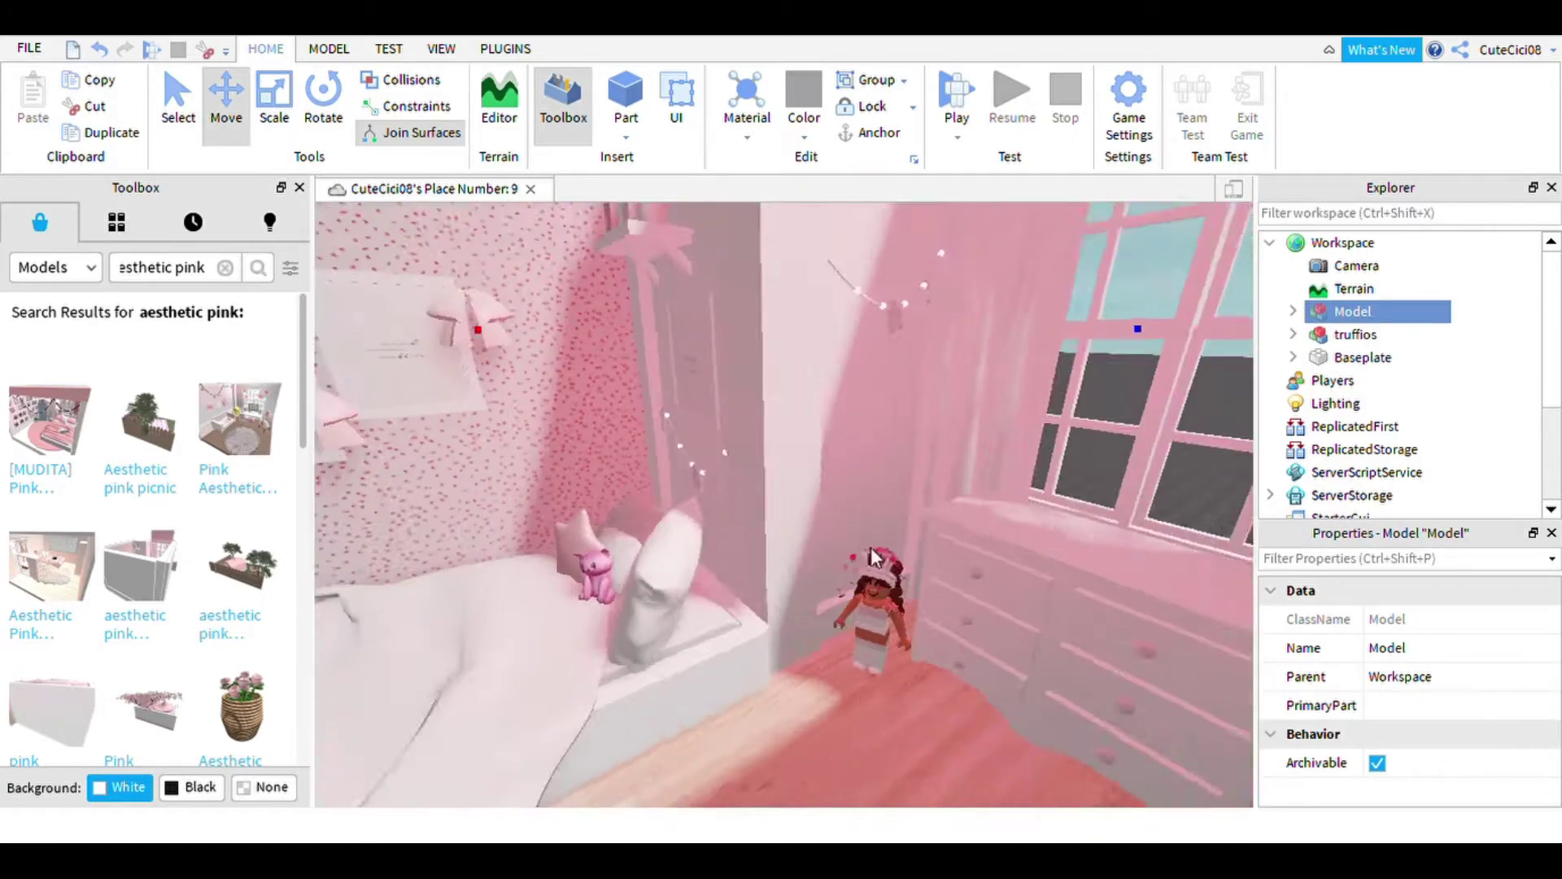
mouse_move(871, 547)
right_down()
mouse_move(906, 583)
mouse_move(870, 547)
mouse_move(902, 584)
mouse_move(829, 644)
right_up()
click(665, 404)
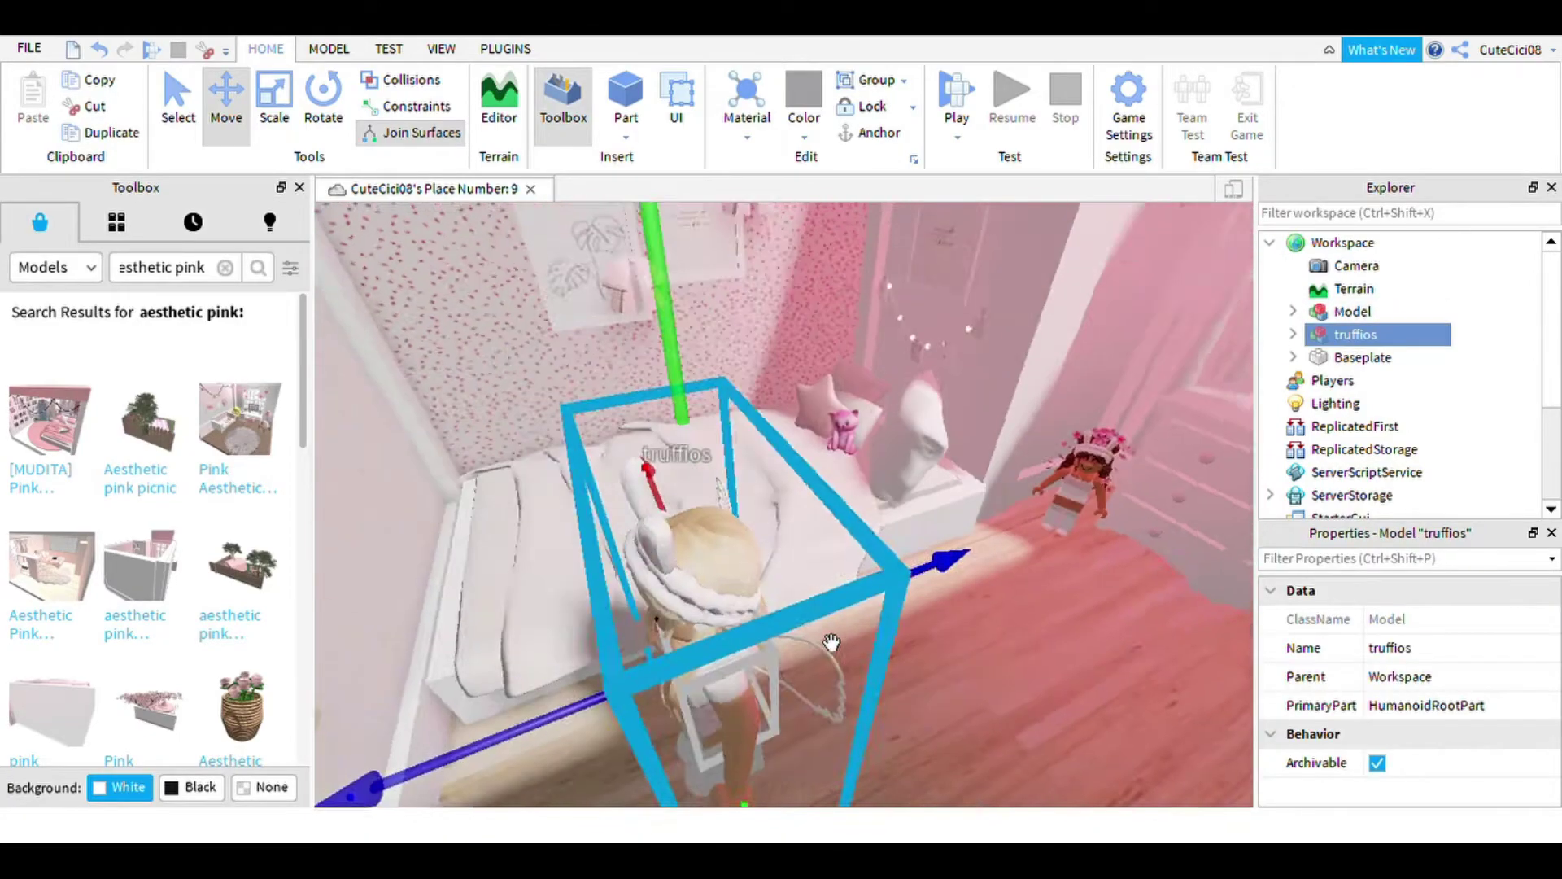
right_drag(807, 492, 913, 586)
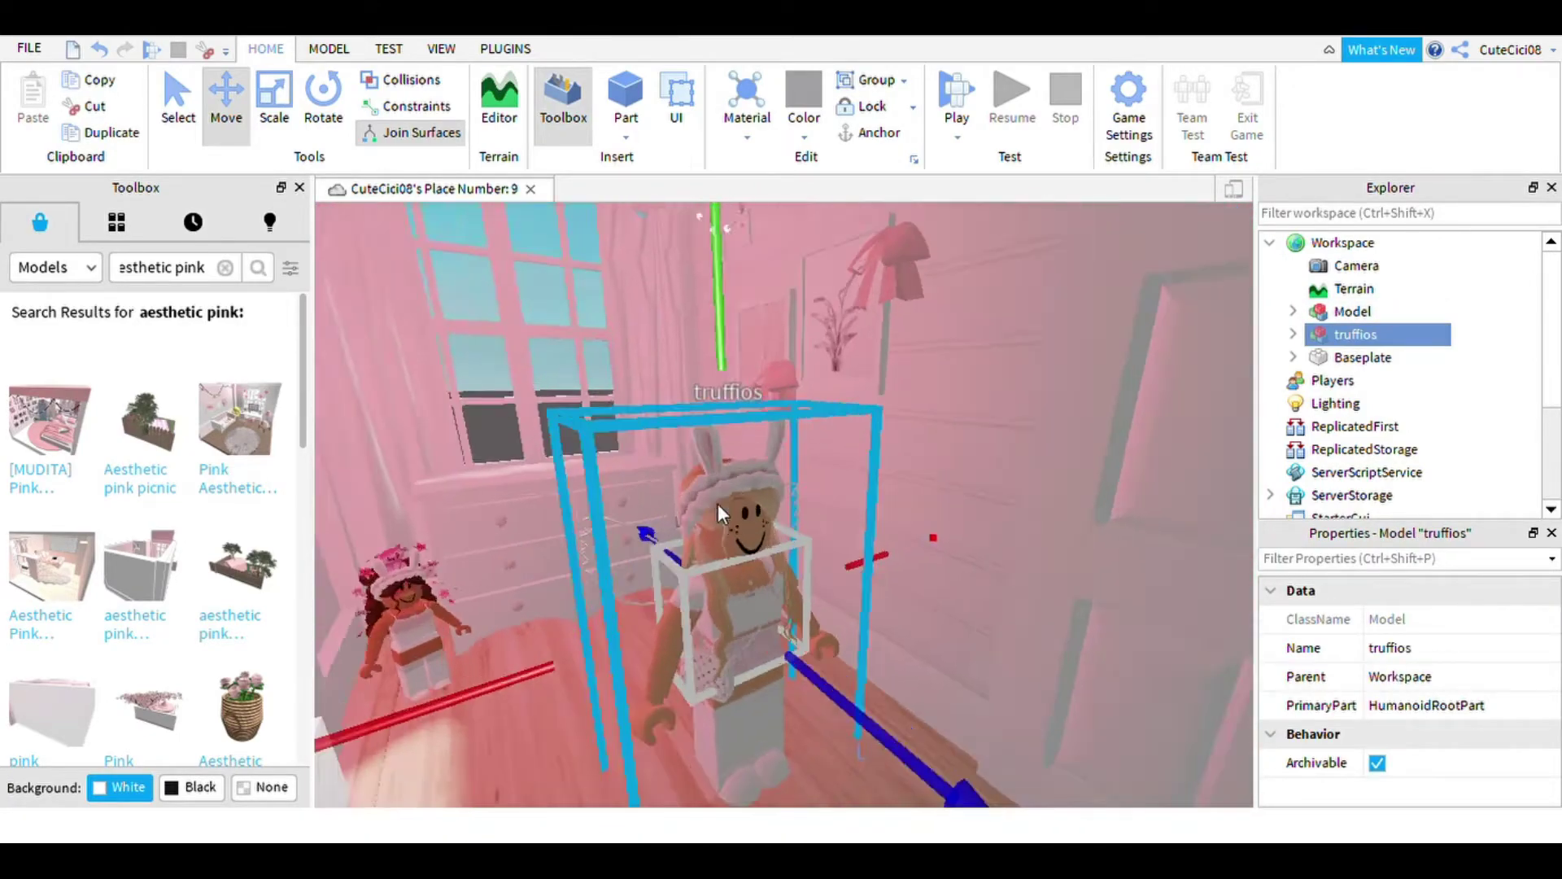
key(ctrl+4)
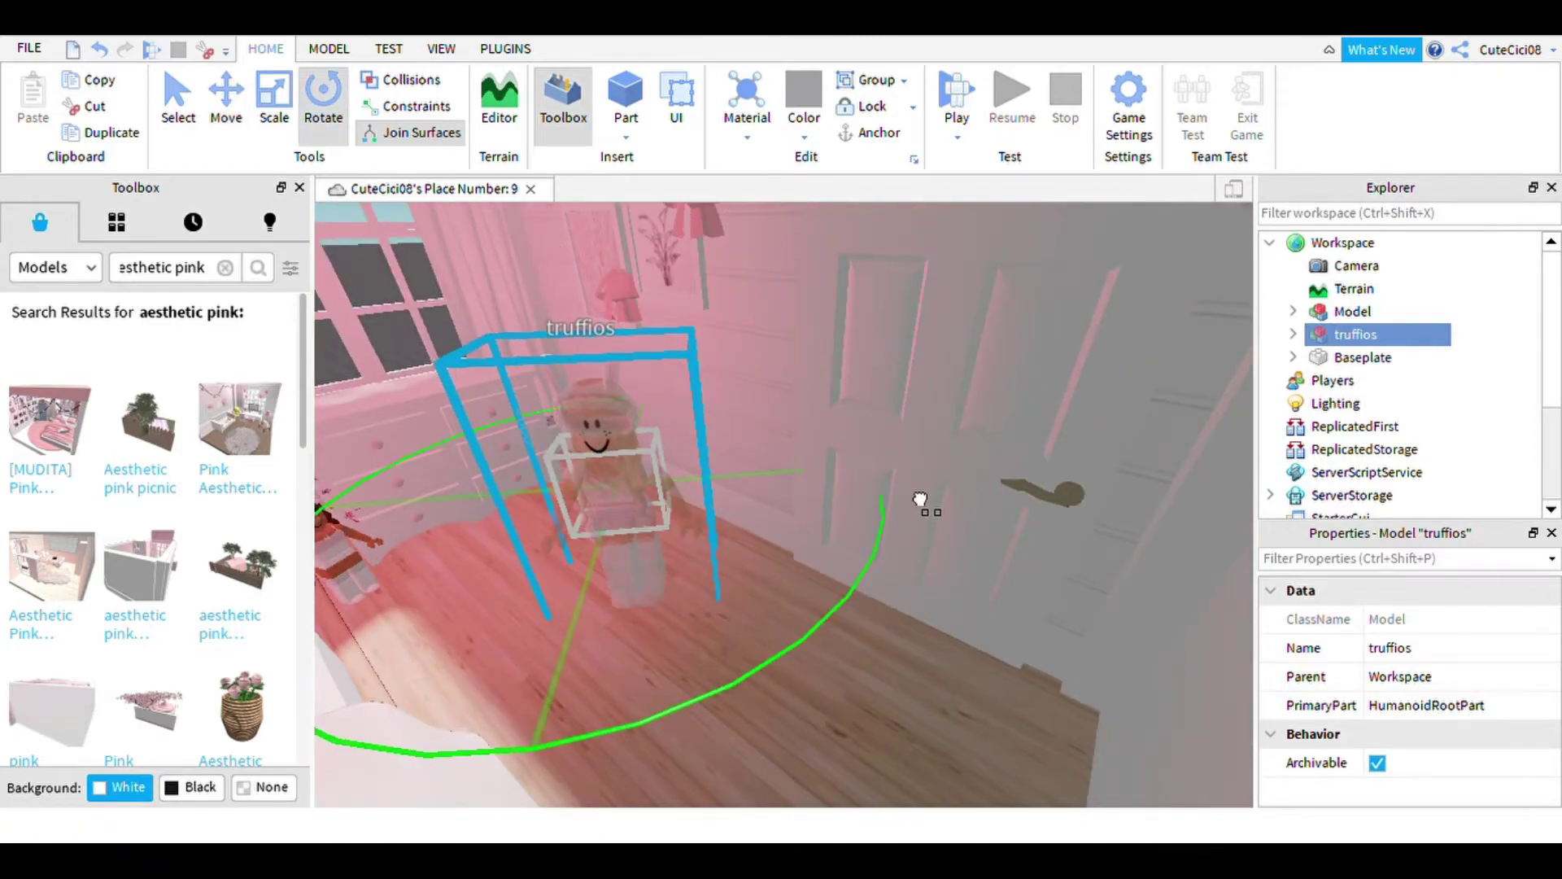
click(234, 118)
right_drag(570, 407, 620, 425)
scroll(680, 418, up, 5)
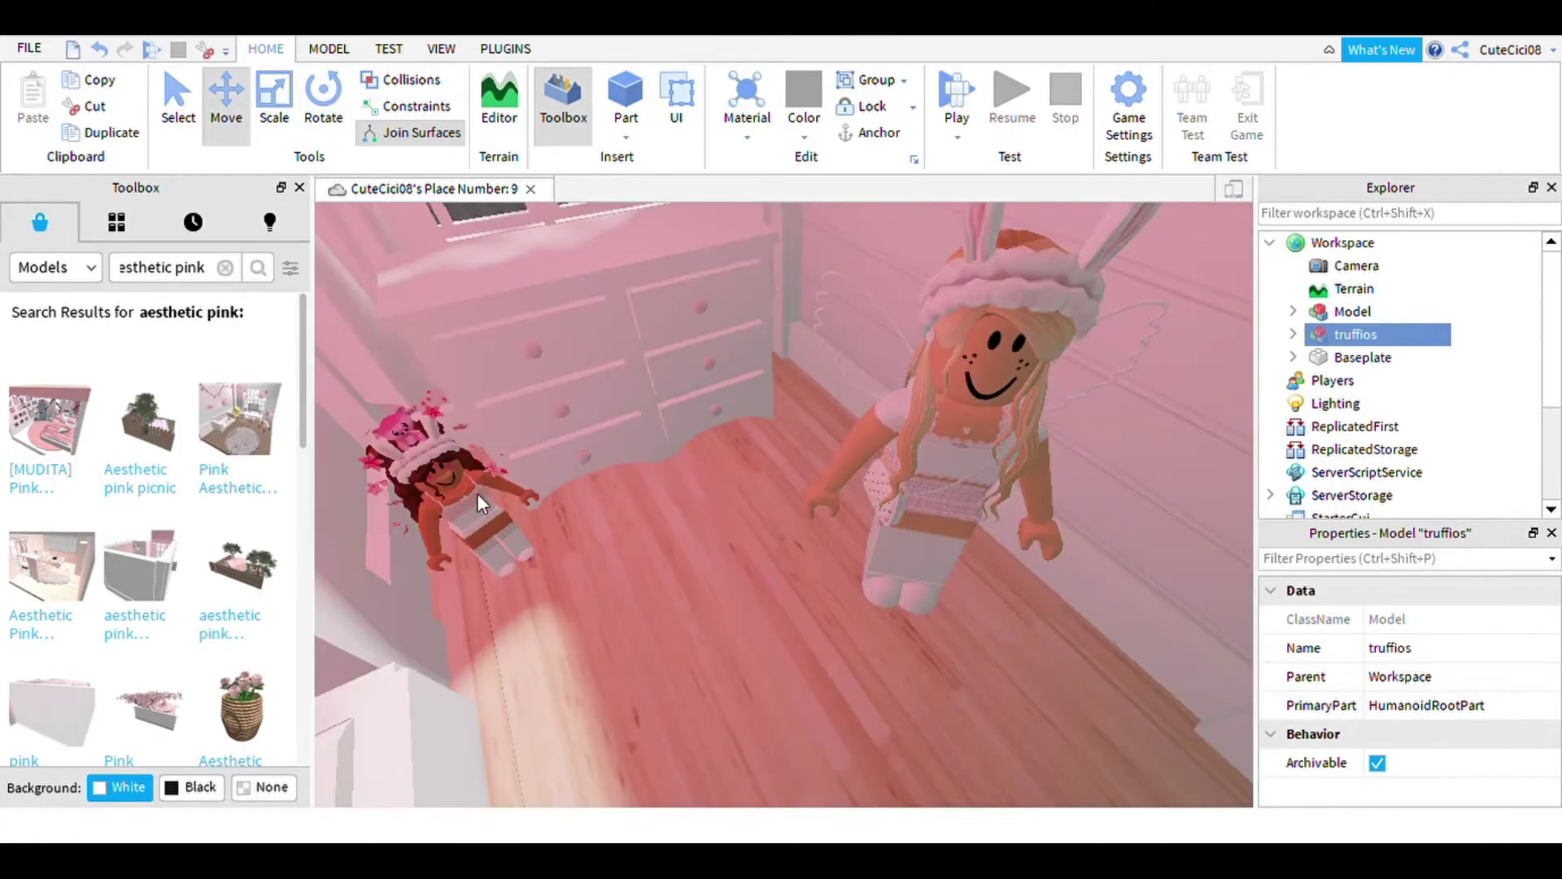
- Check the bedroom's Pig Buddy and Books items, then reselect the avatar and rotate it beside the dresser
click(1293, 311)
click(1350, 357)
key(f)
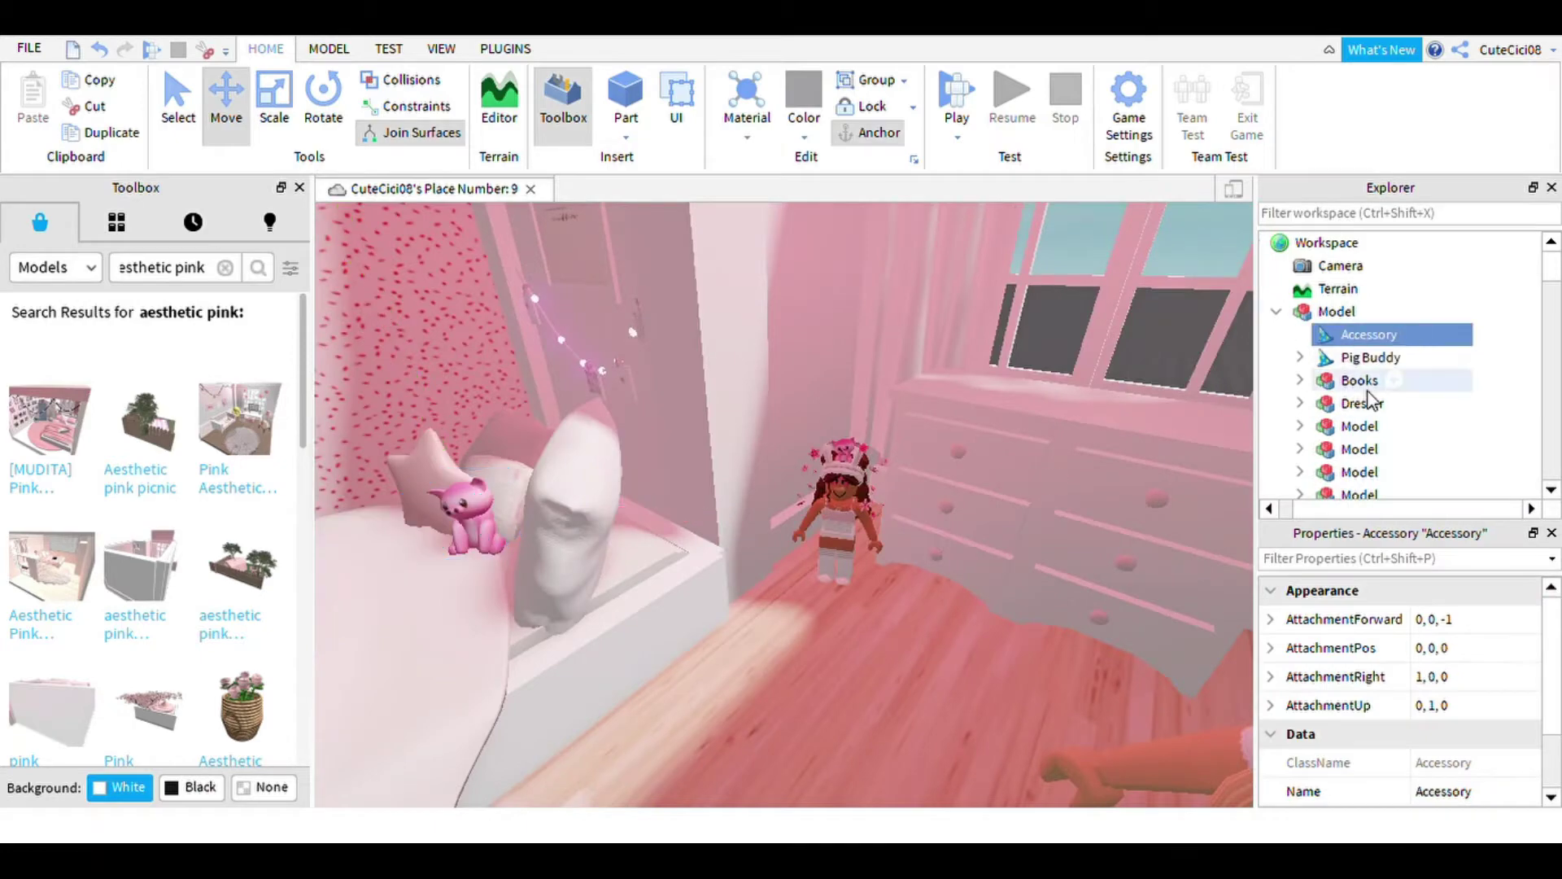
click(1368, 389)
scroll(1399, 472, down, 5)
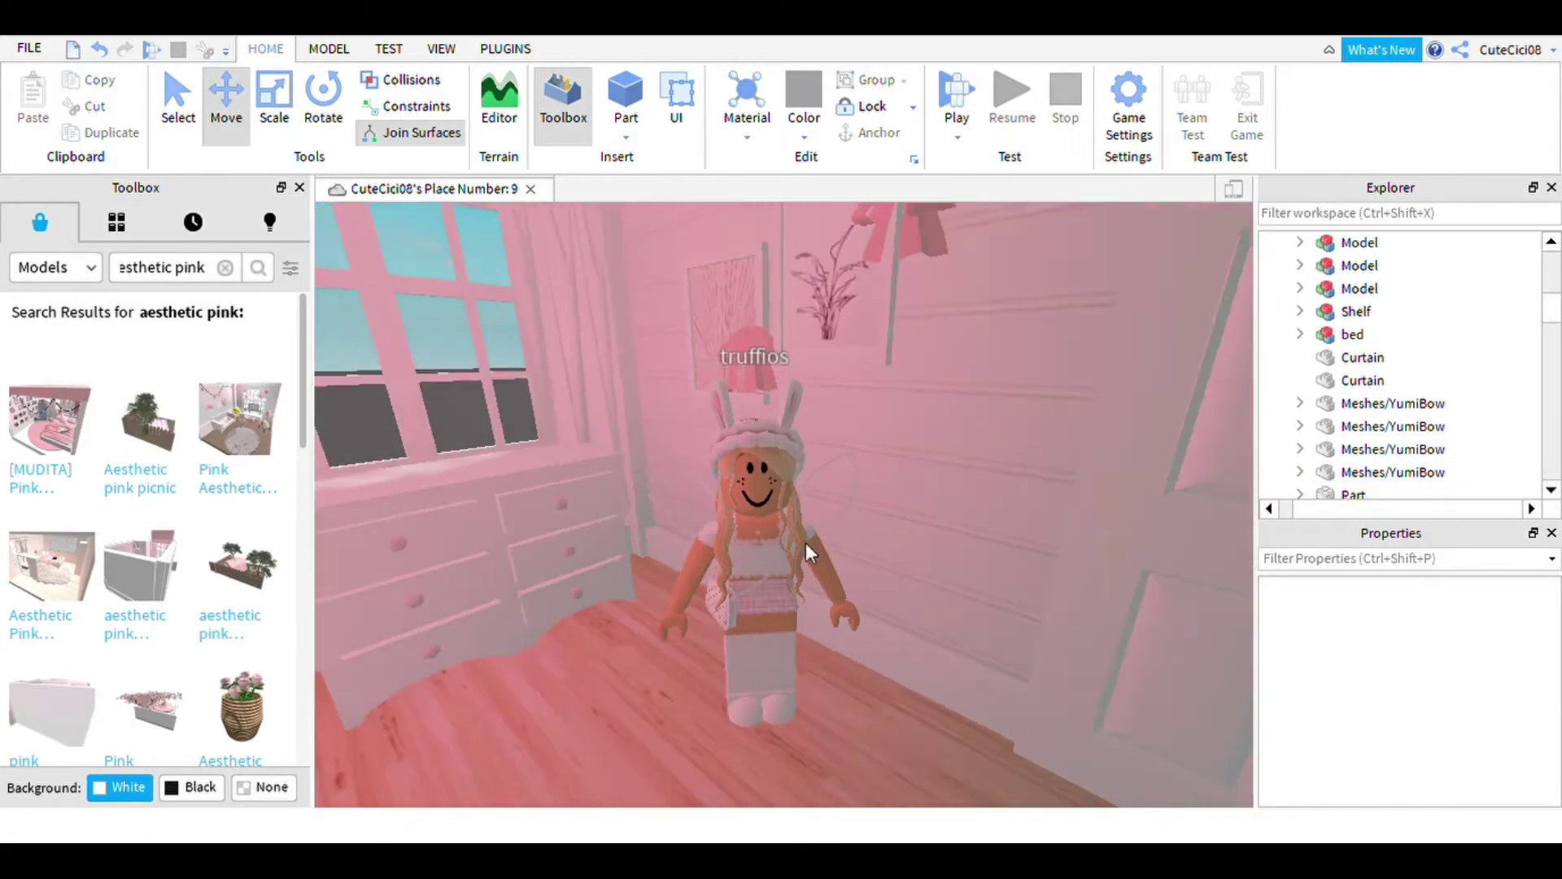
click(806, 553)
scroll(679, 472, up, 3)
key(ctrl+4)
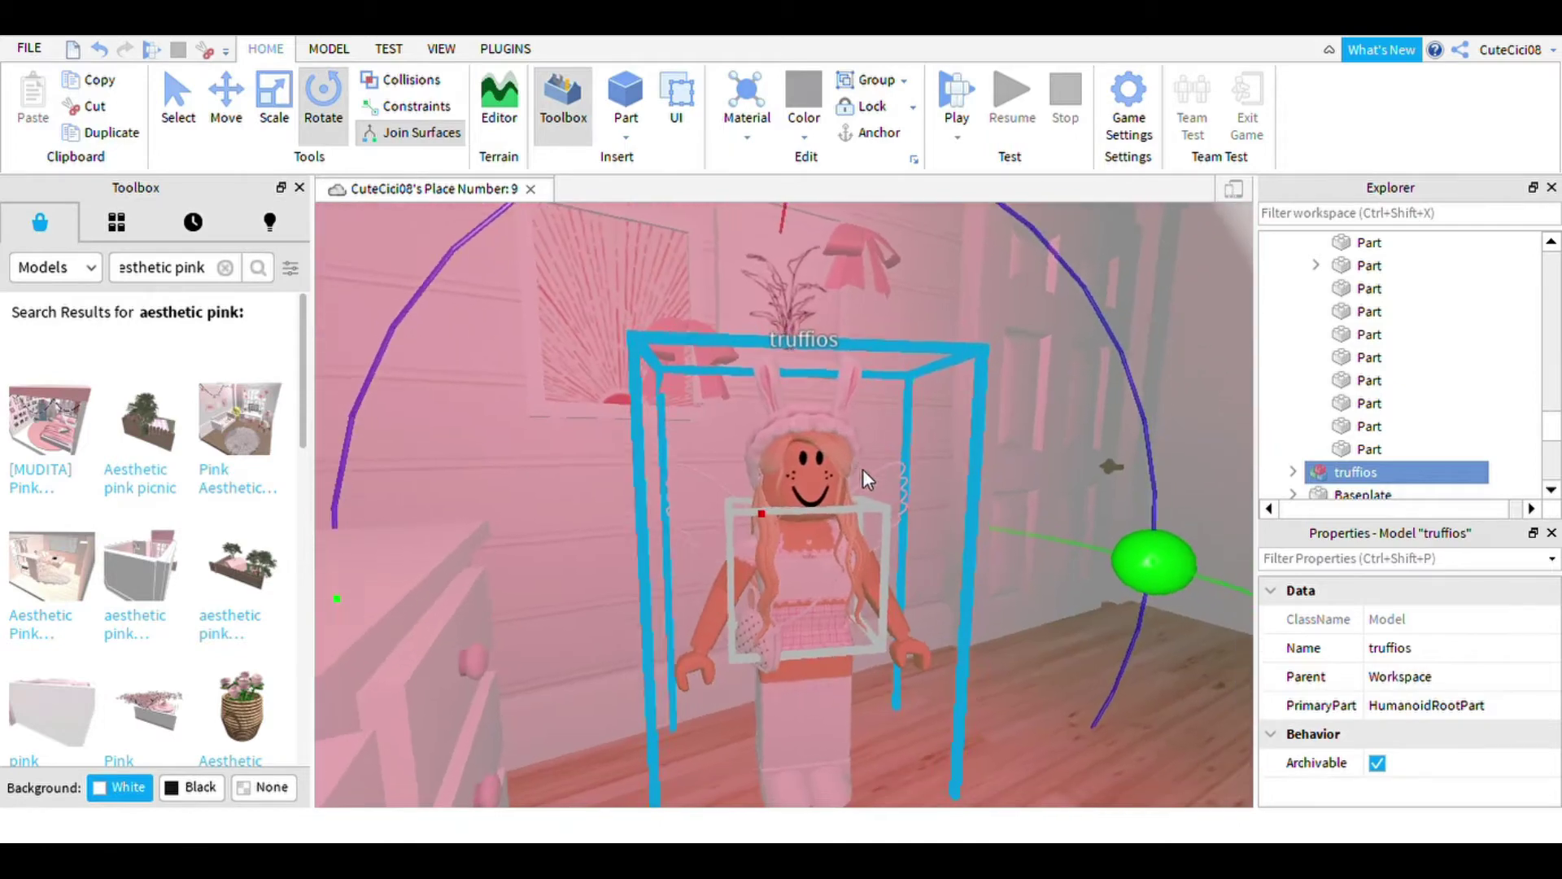
right_drag(866, 476, 900, 505)
scroll(1351, 389, up, 2)
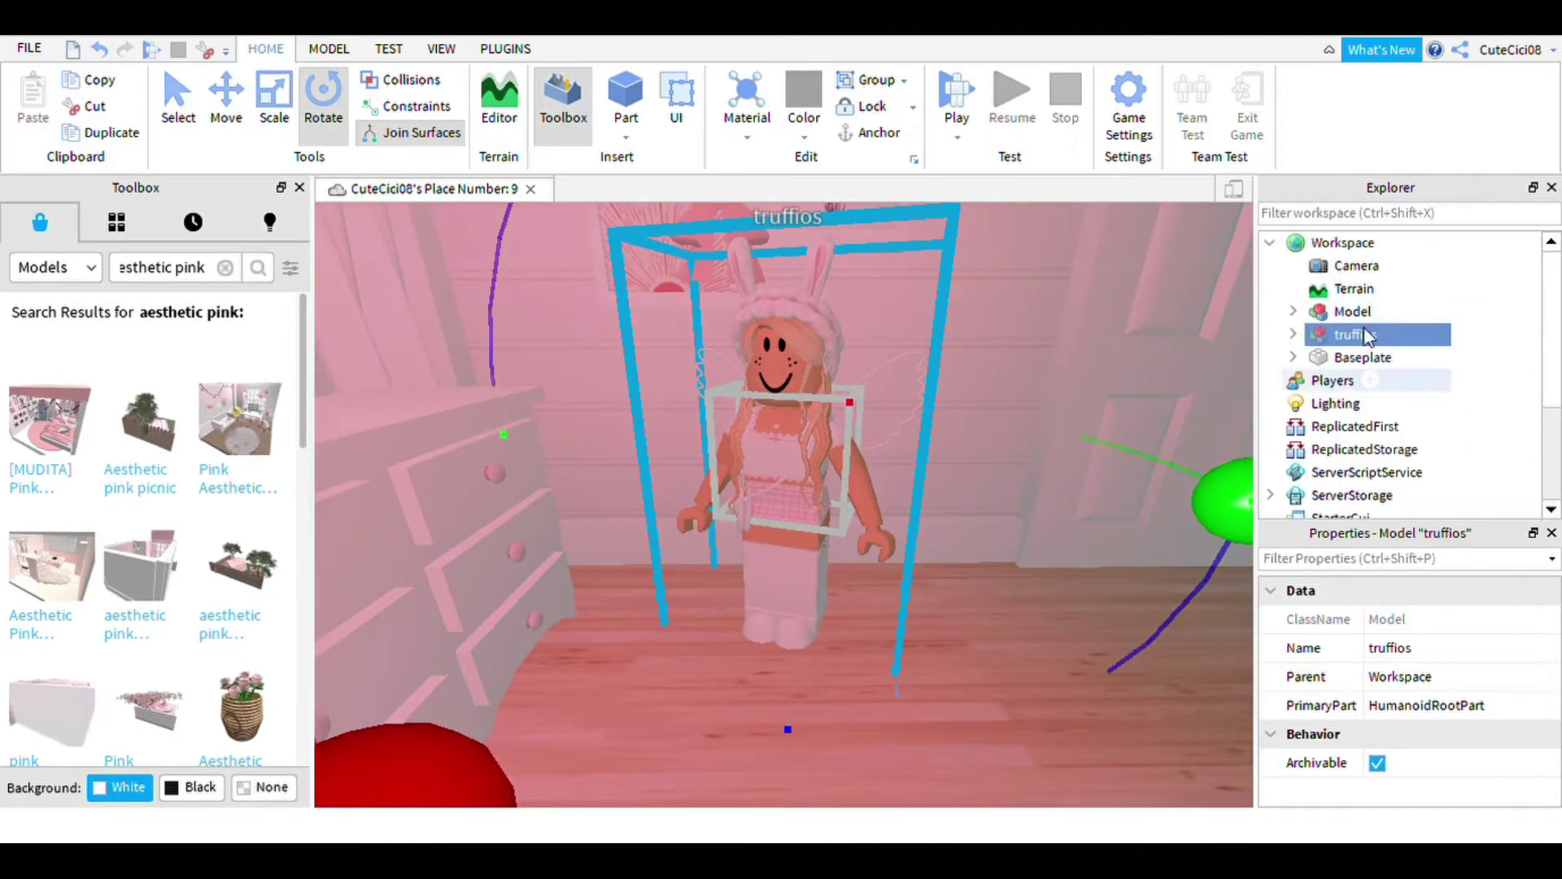
scroll(1367, 399, down, 1)
scroll(1391, 427, down, 4)
- Select LeftLowerArm and rotate it to raise the avatar's left arm
click(1401, 359)
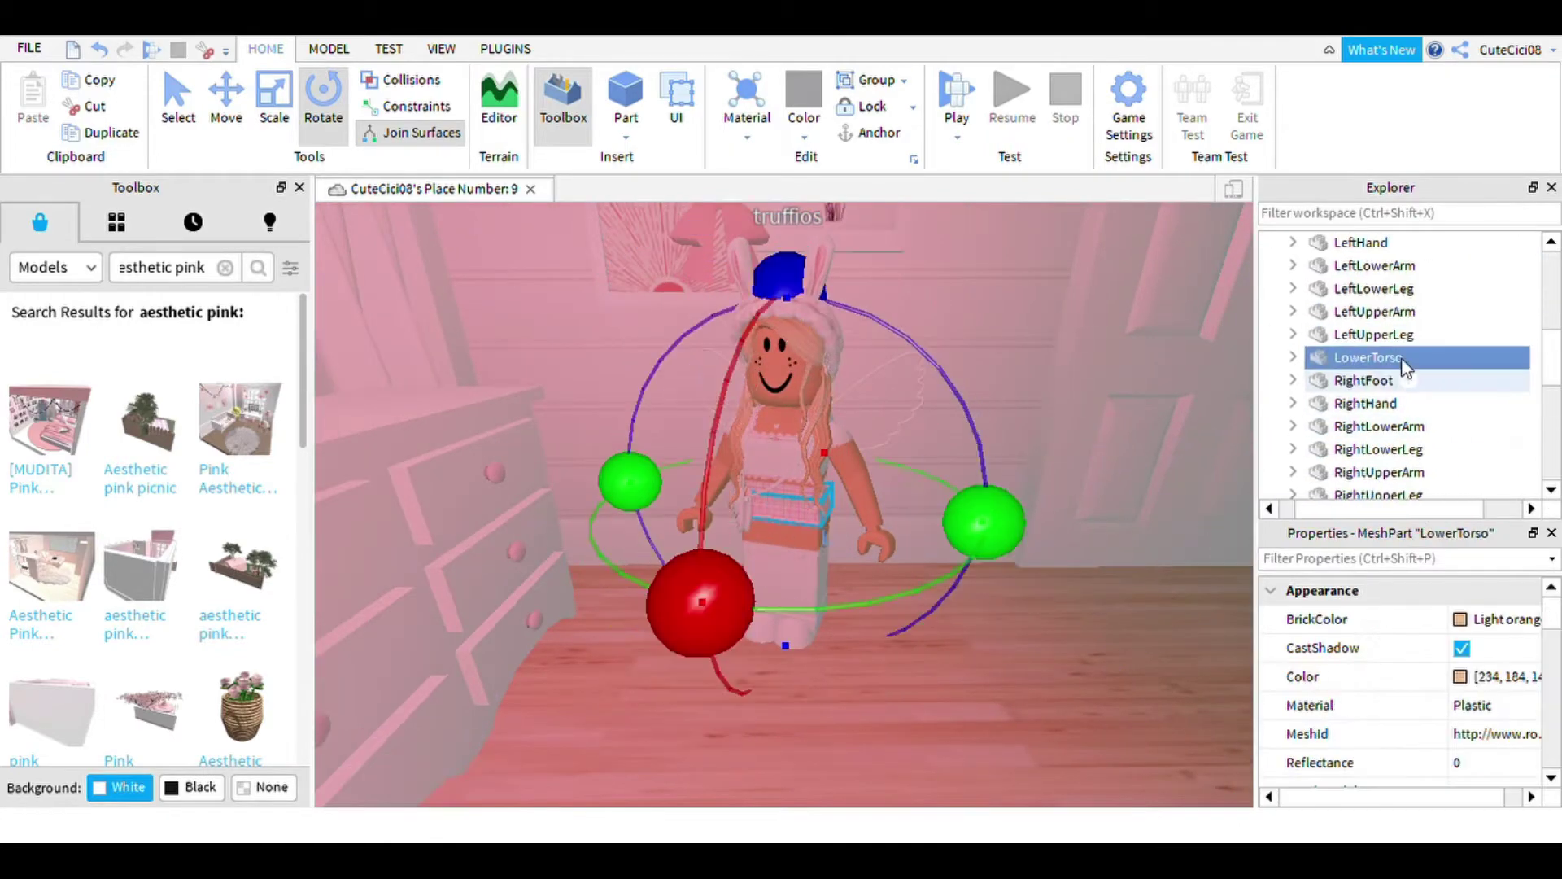
click(1396, 266)
mouse_move(1057, 456)
right_down()
mouse_move(1090, 476)
mouse_move(895, 358)
right_up()
drag(887, 351, 938, 350)
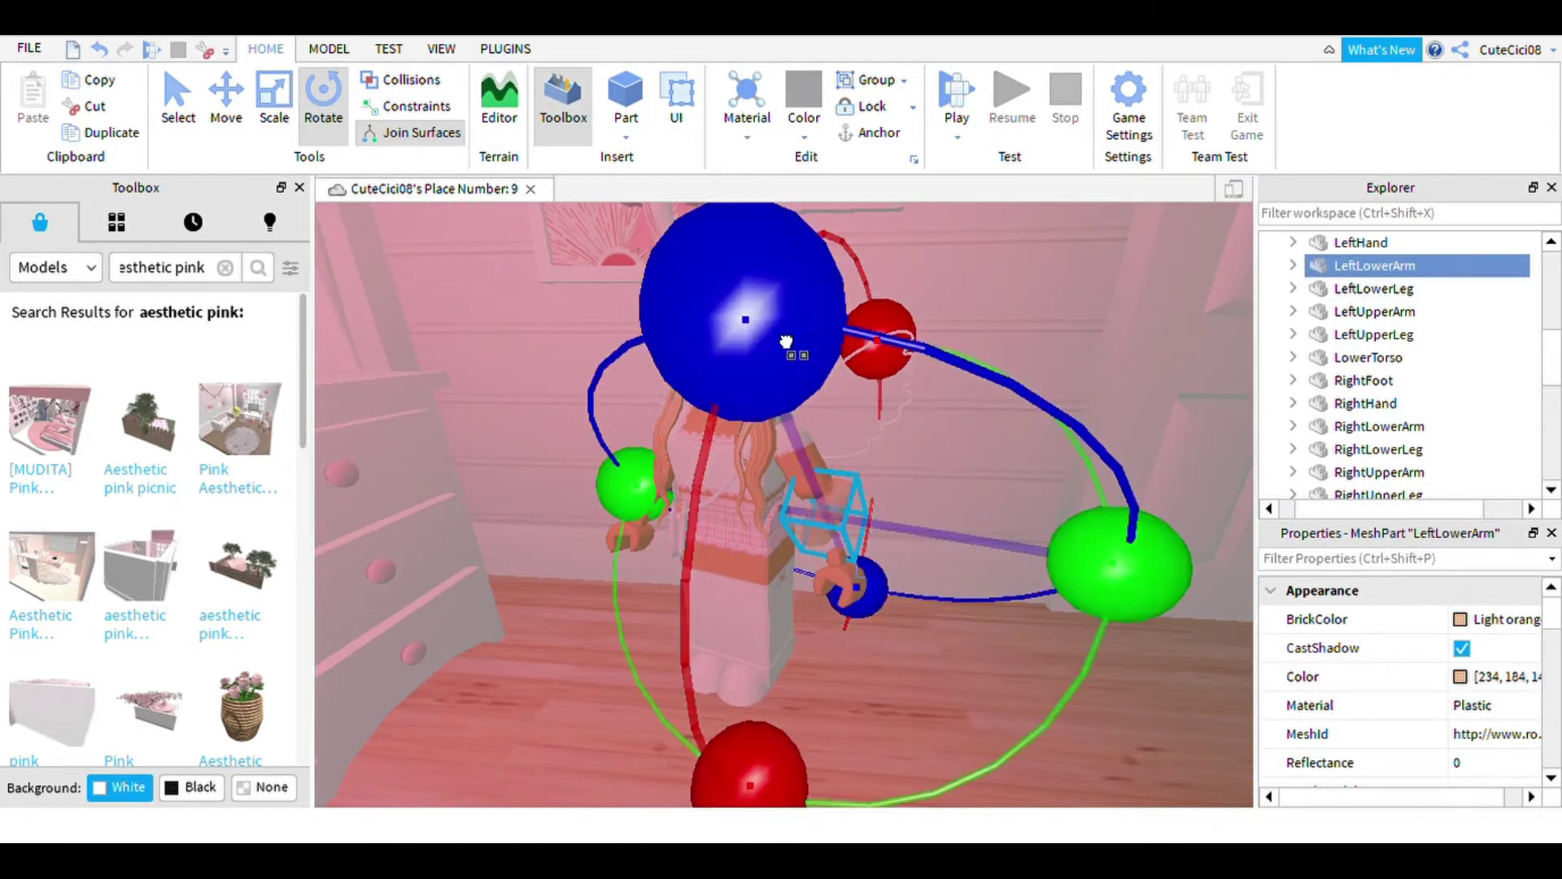
scroll(610, 338, down, 3)
key(ctrl+2)
scroll(660, 430, up, 4)
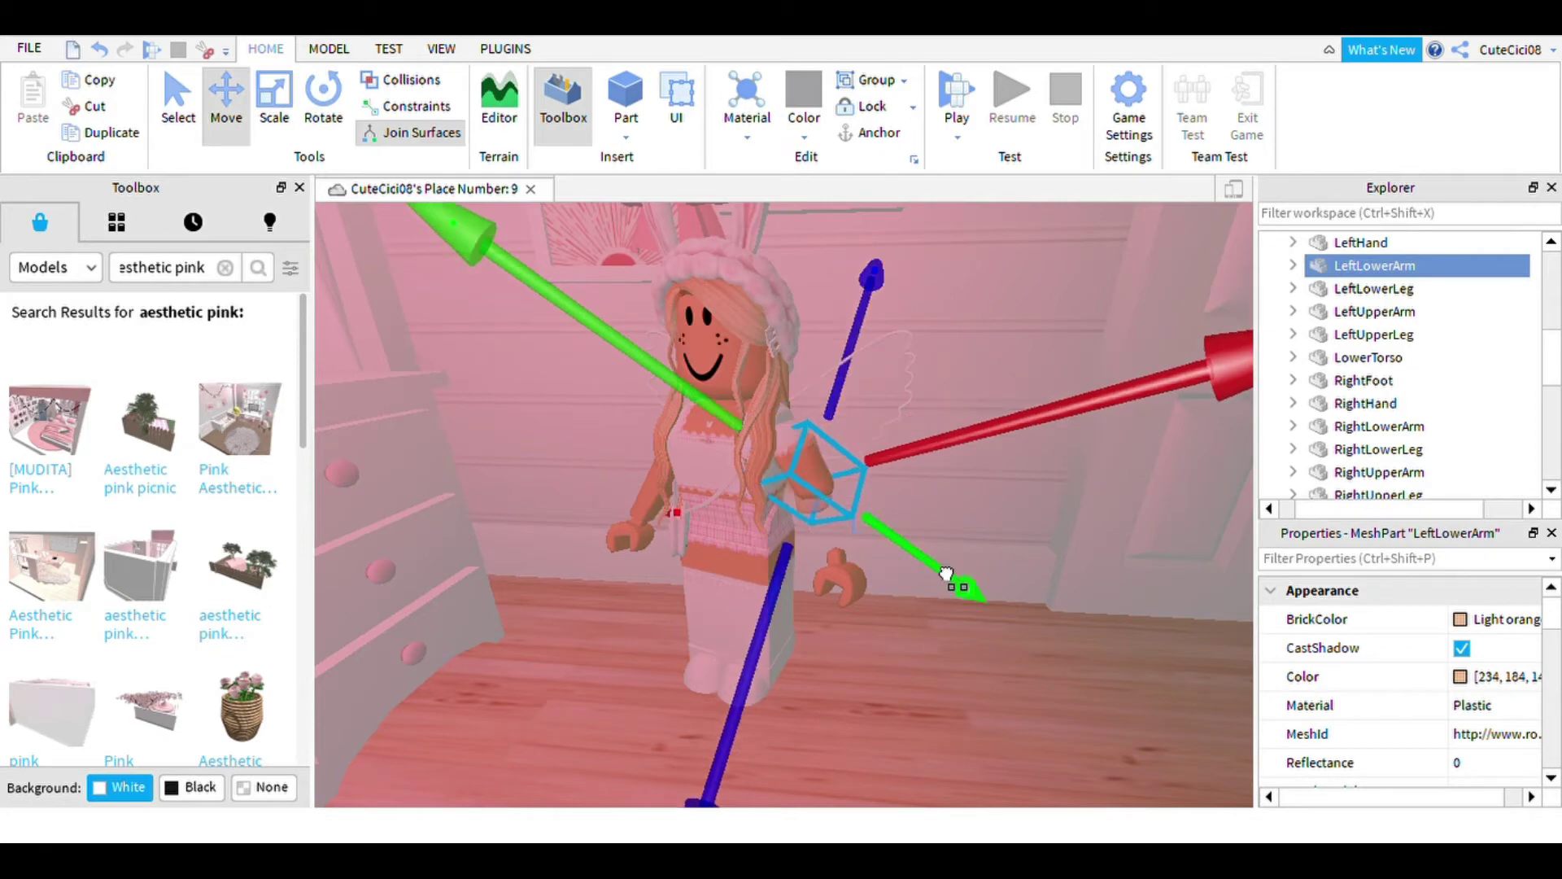
scroll(946, 574, up, 3)
right_drag(946, 574, 889, 314)
key(ctrl+4)
mouse_move(962, 439)
right_down()
mouse_move(672, 336)
mouse_move(913, 279)
mouse_move(563, 431)
right_up()
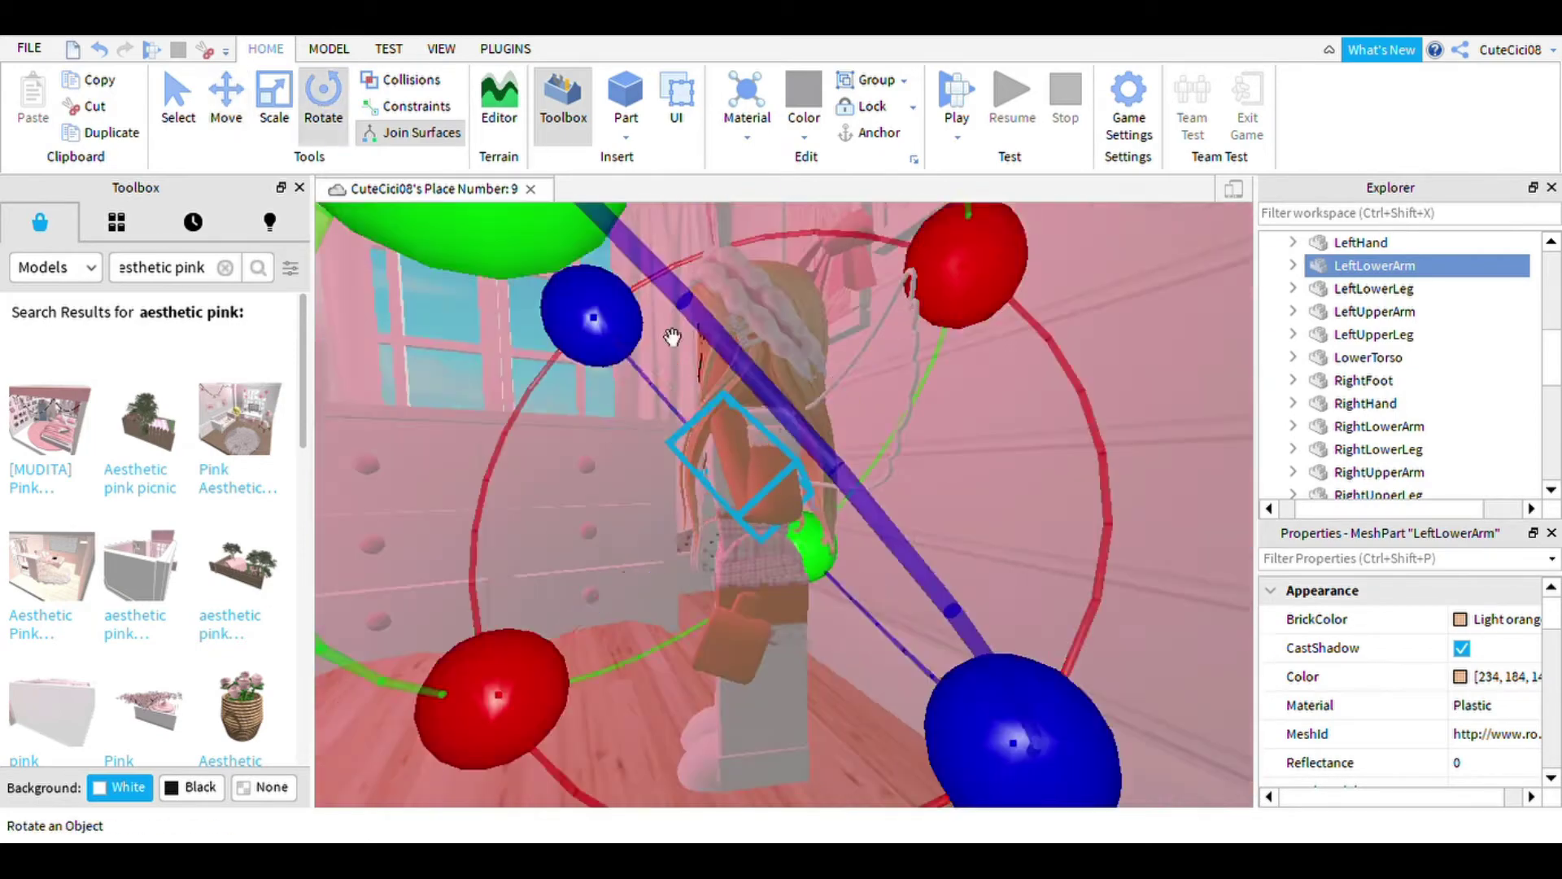
- From a front view, select LeftHand and rotate it upward
key(ctrl+2)
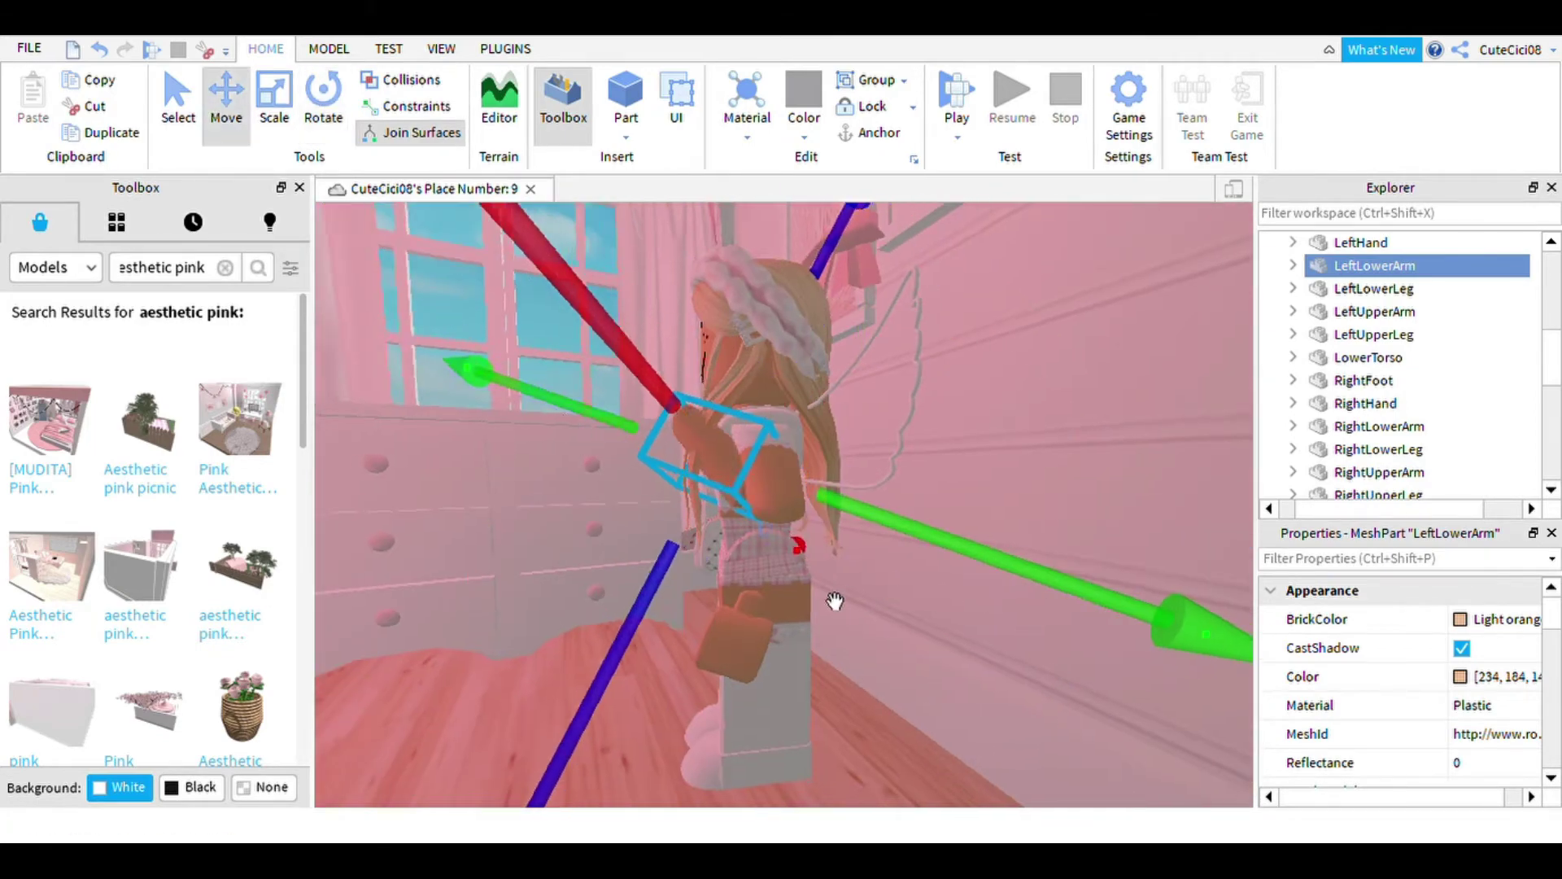
scroll(834, 600, up, 2)
scroll(837, 599, down, 4)
right_drag(1008, 393, 976, 464)
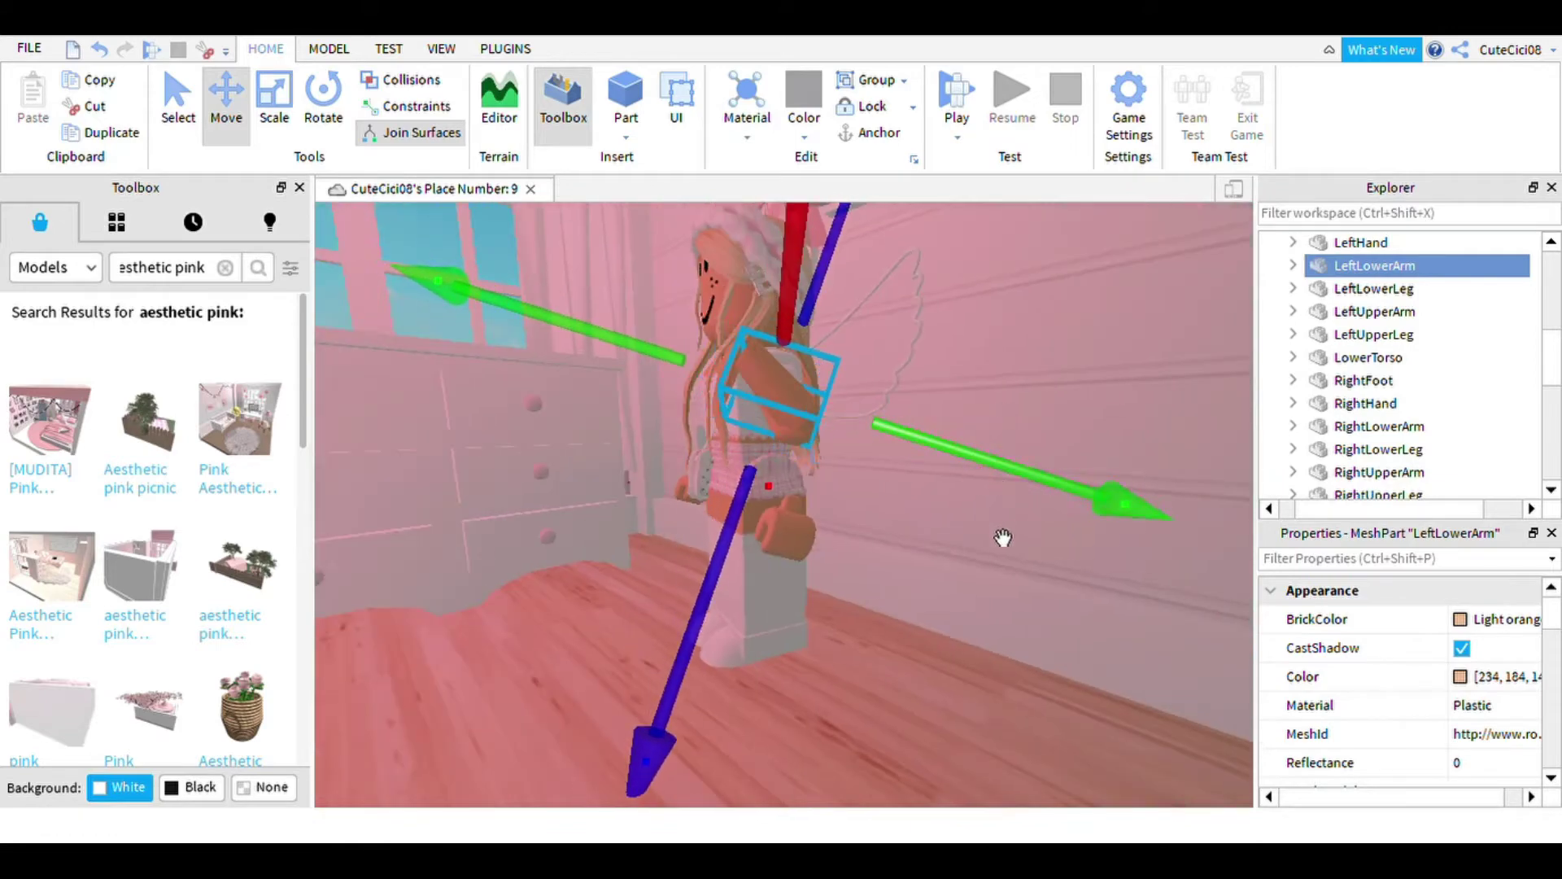
mouse_move(1003, 538)
right_down()
mouse_move(852, 621)
mouse_move(584, 452)
right_up()
right_drag(924, 503, 882, 558)
scroll(935, 649, up, 2)
click(1360, 242)
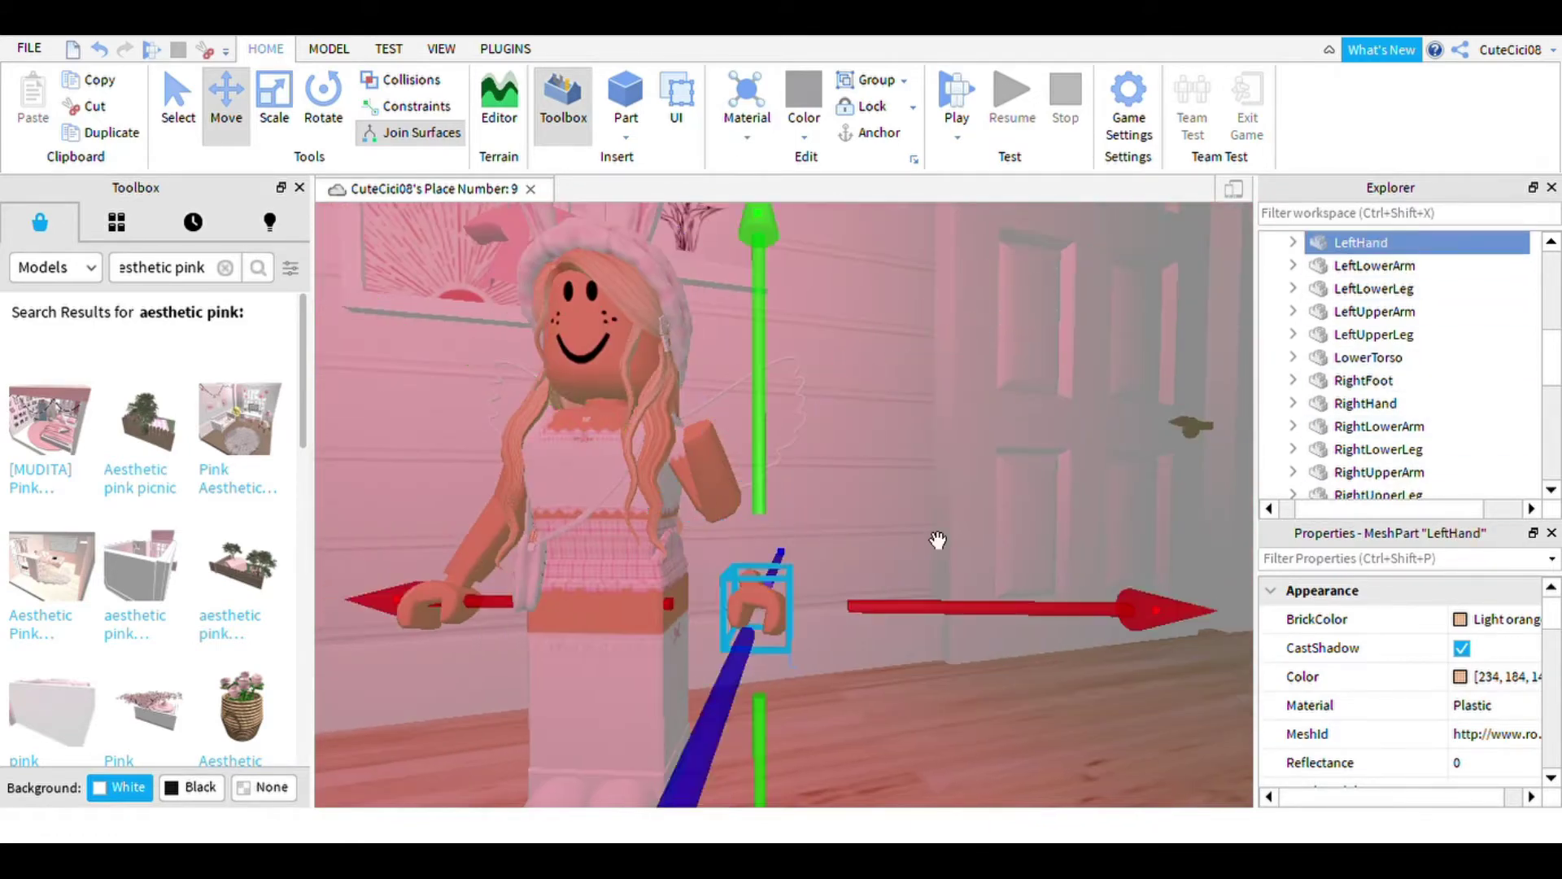
key(ctrl+4)
mouse_move(419, 439)
right_down()
mouse_move(803, 652)
mouse_move(799, 705)
mouse_move(1062, 704)
right_up()
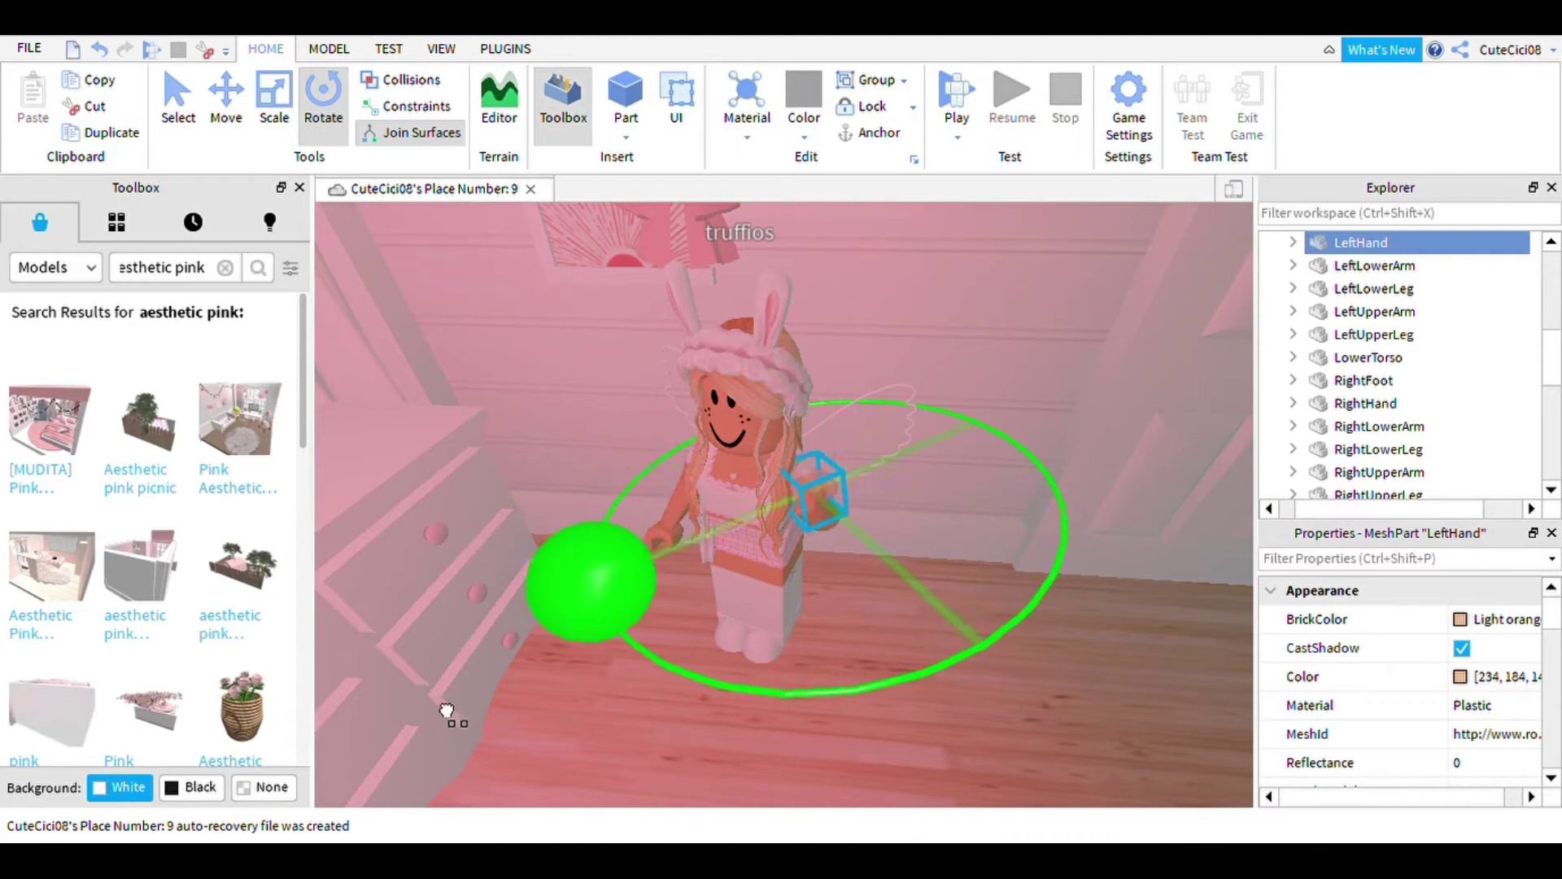
mouse_move(569, 657)
right_down()
mouse_move(781, 656)
mouse_move(612, 434)
right_up()
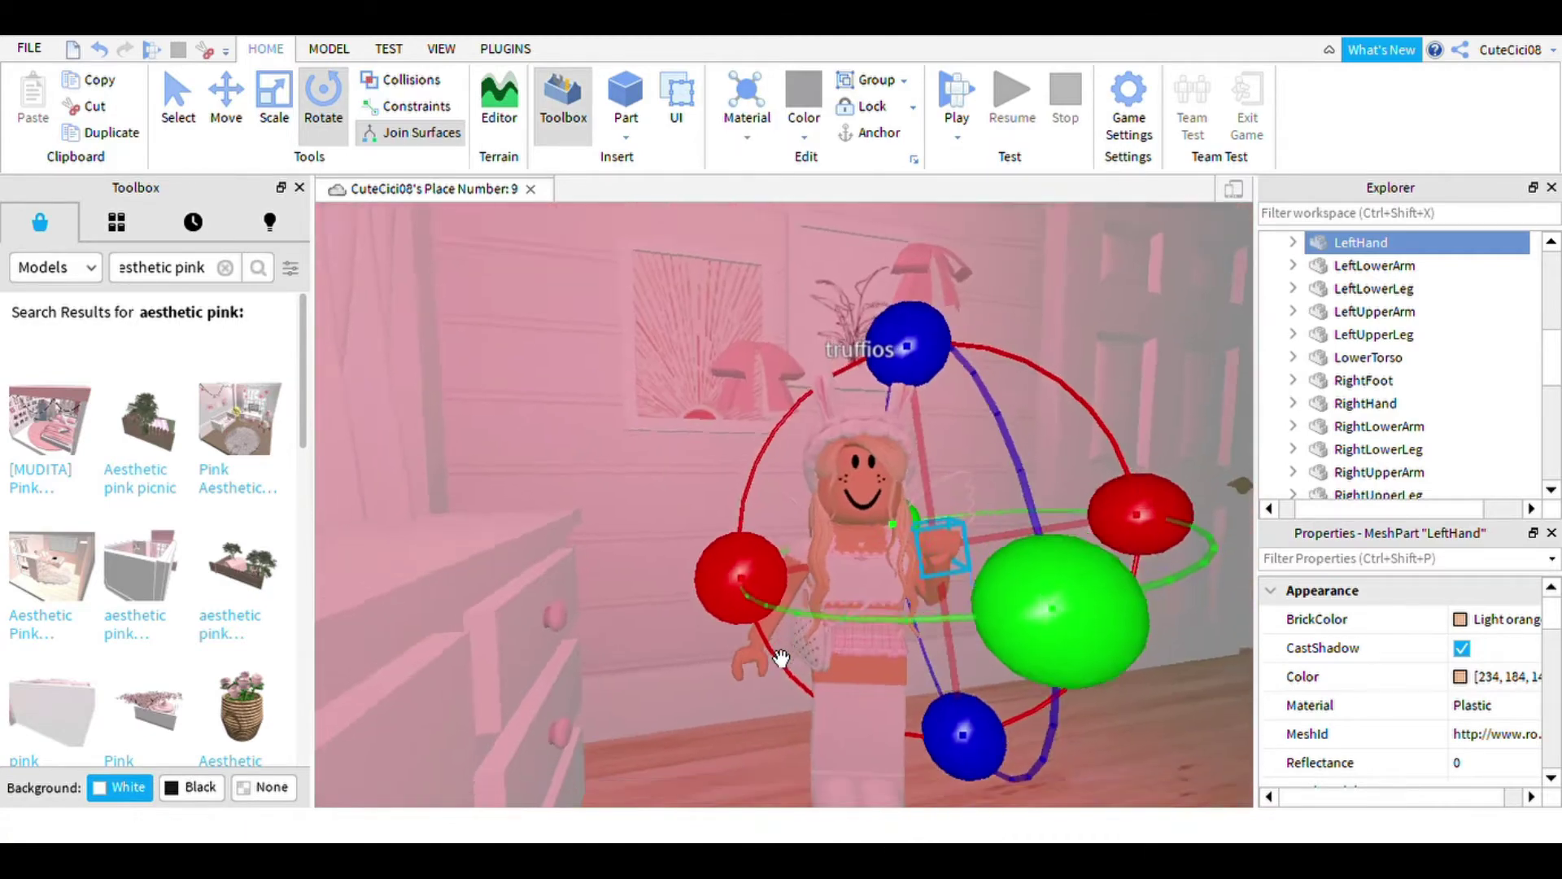
key(ctrl+1)
key(ctrl+2)
scroll(612, 434, up, 3)
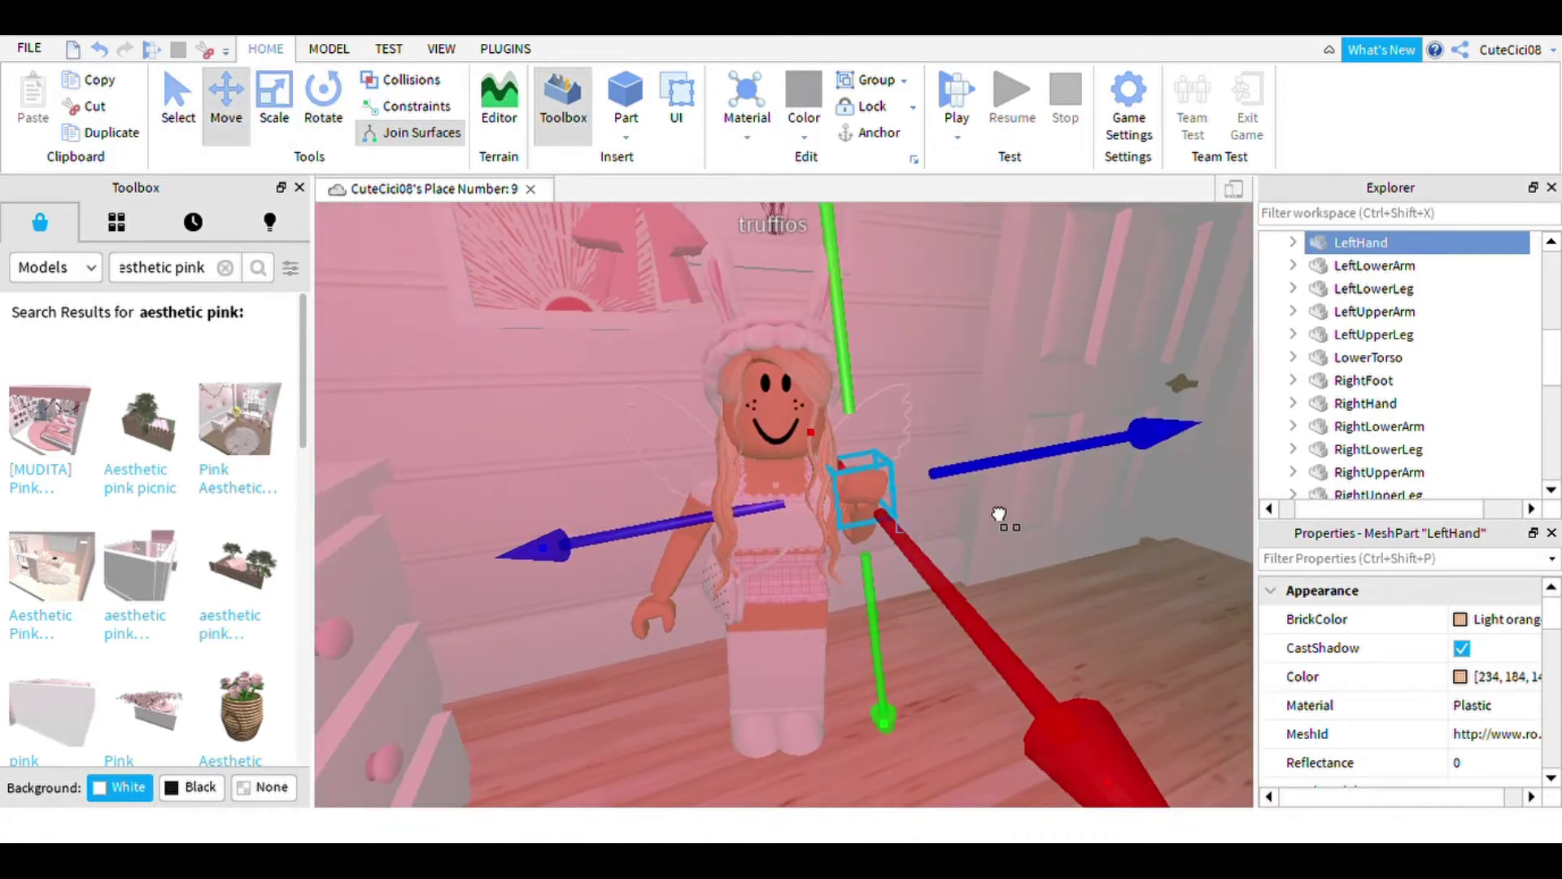
right_drag(999, 515, 999, 515)
right_drag(813, 455, 732, 424)
- Rotate the left hand further into a waving pose
key(ctrl+4)
scroll(655, 404, up, 3)
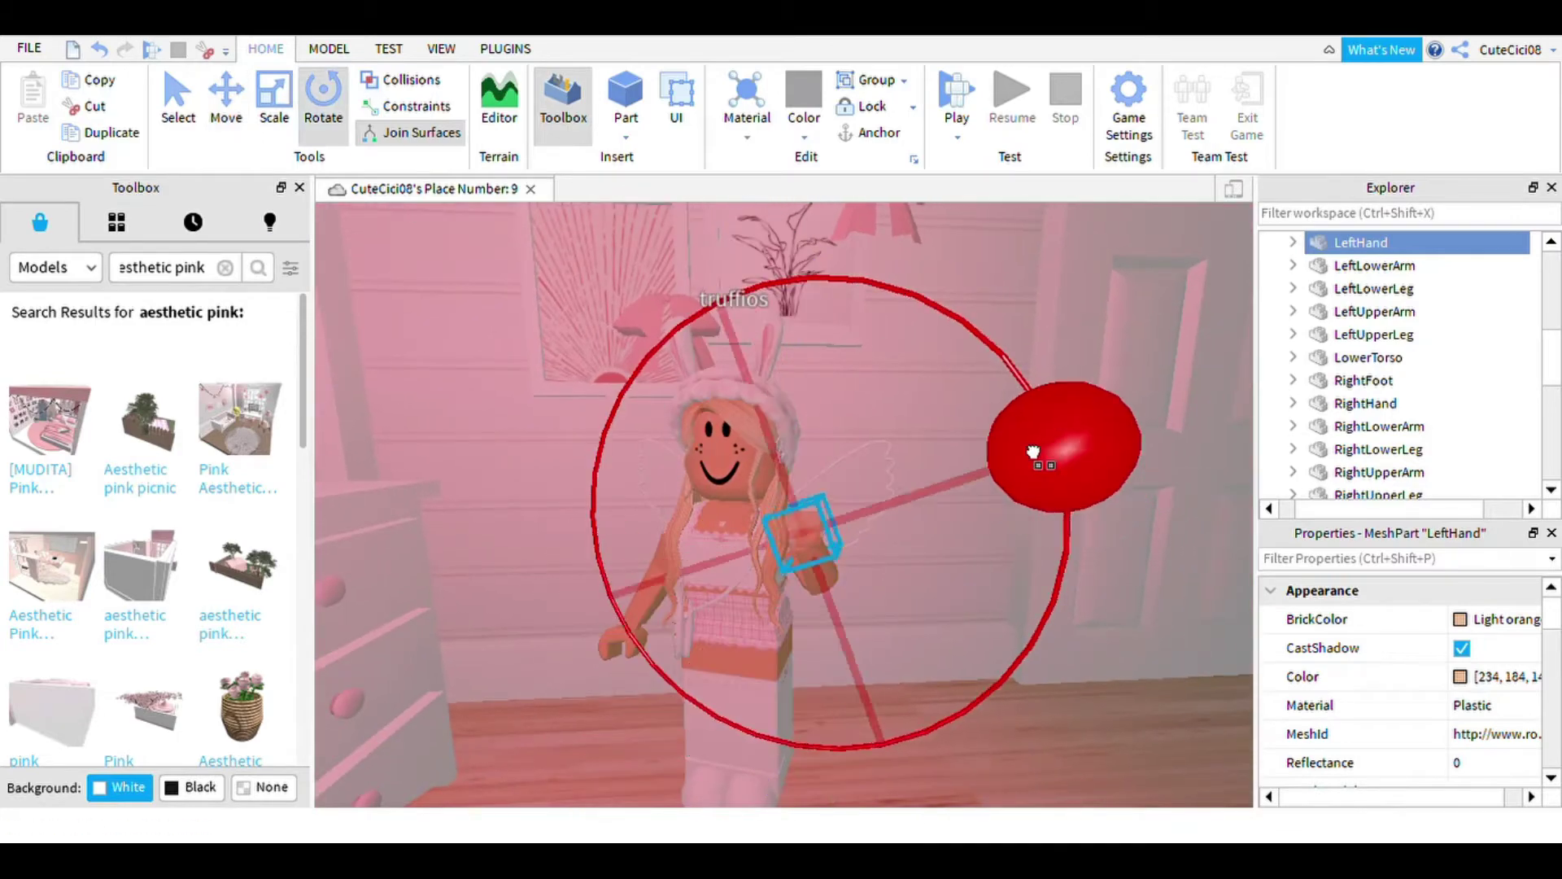
scroll(1024, 627, up, 3)
click(232, 130)
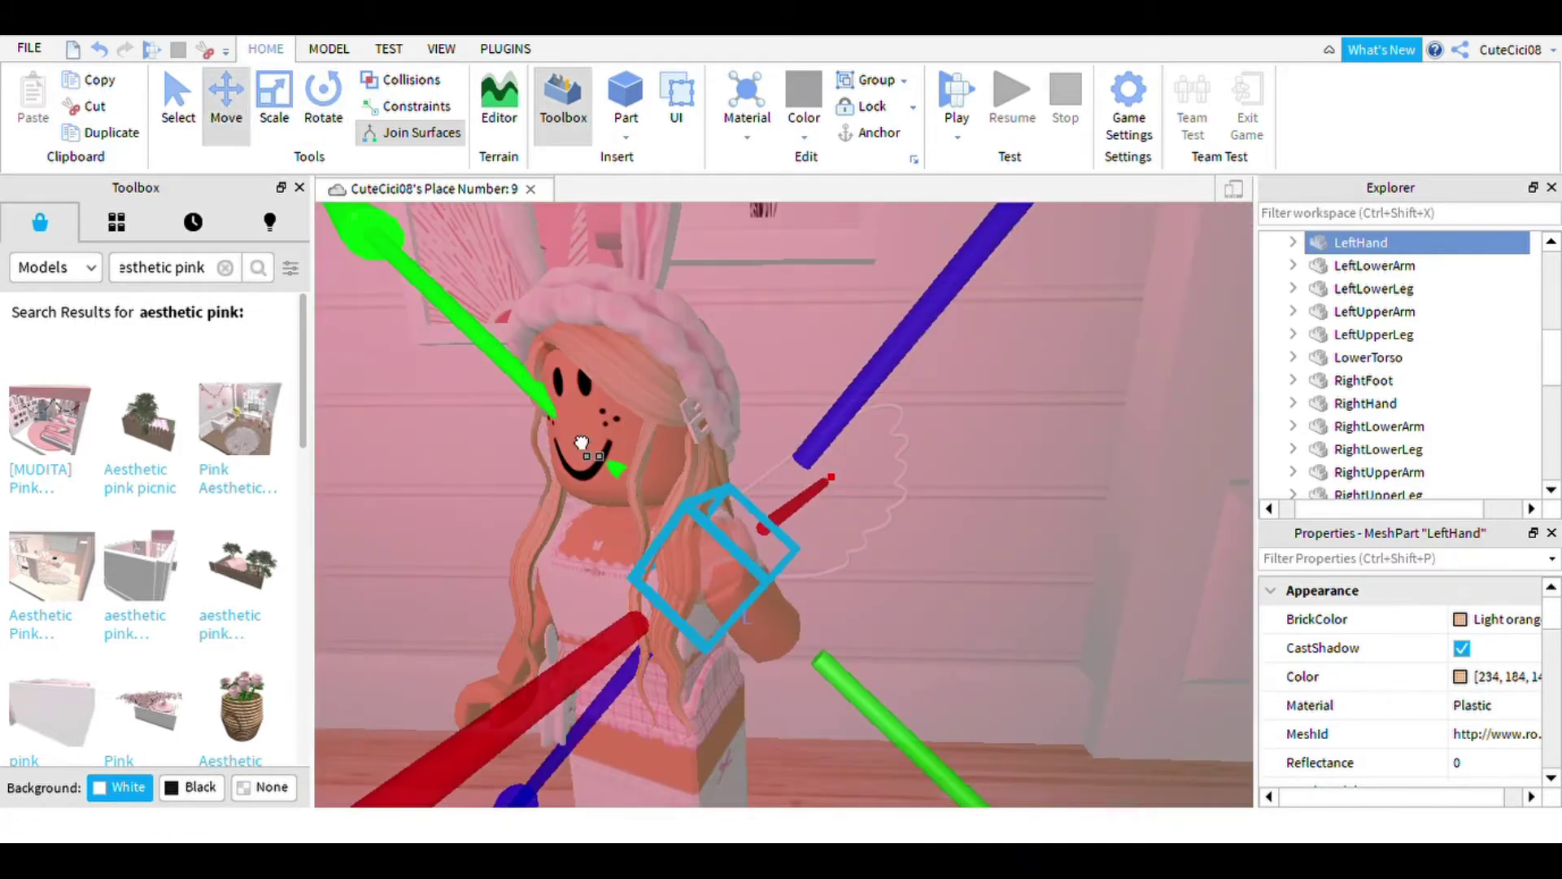
right_drag(581, 444, 865, 579)
scroll(814, 553, down, 3)
key(ctrl+4)
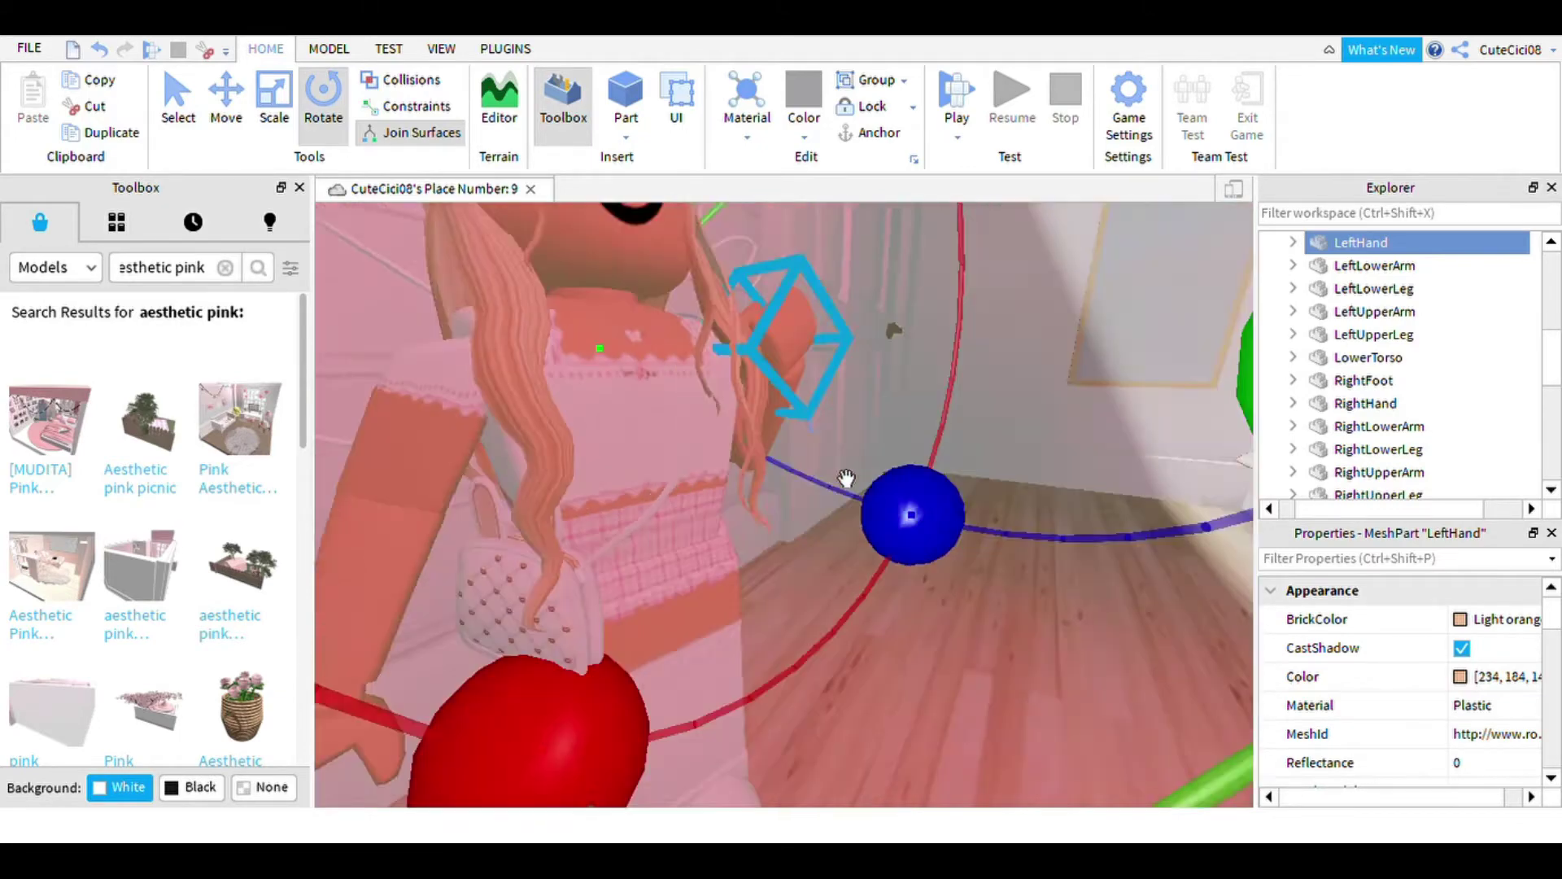
right_drag(844, 481, 844, 480)
scroll(844, 481, down, 3)
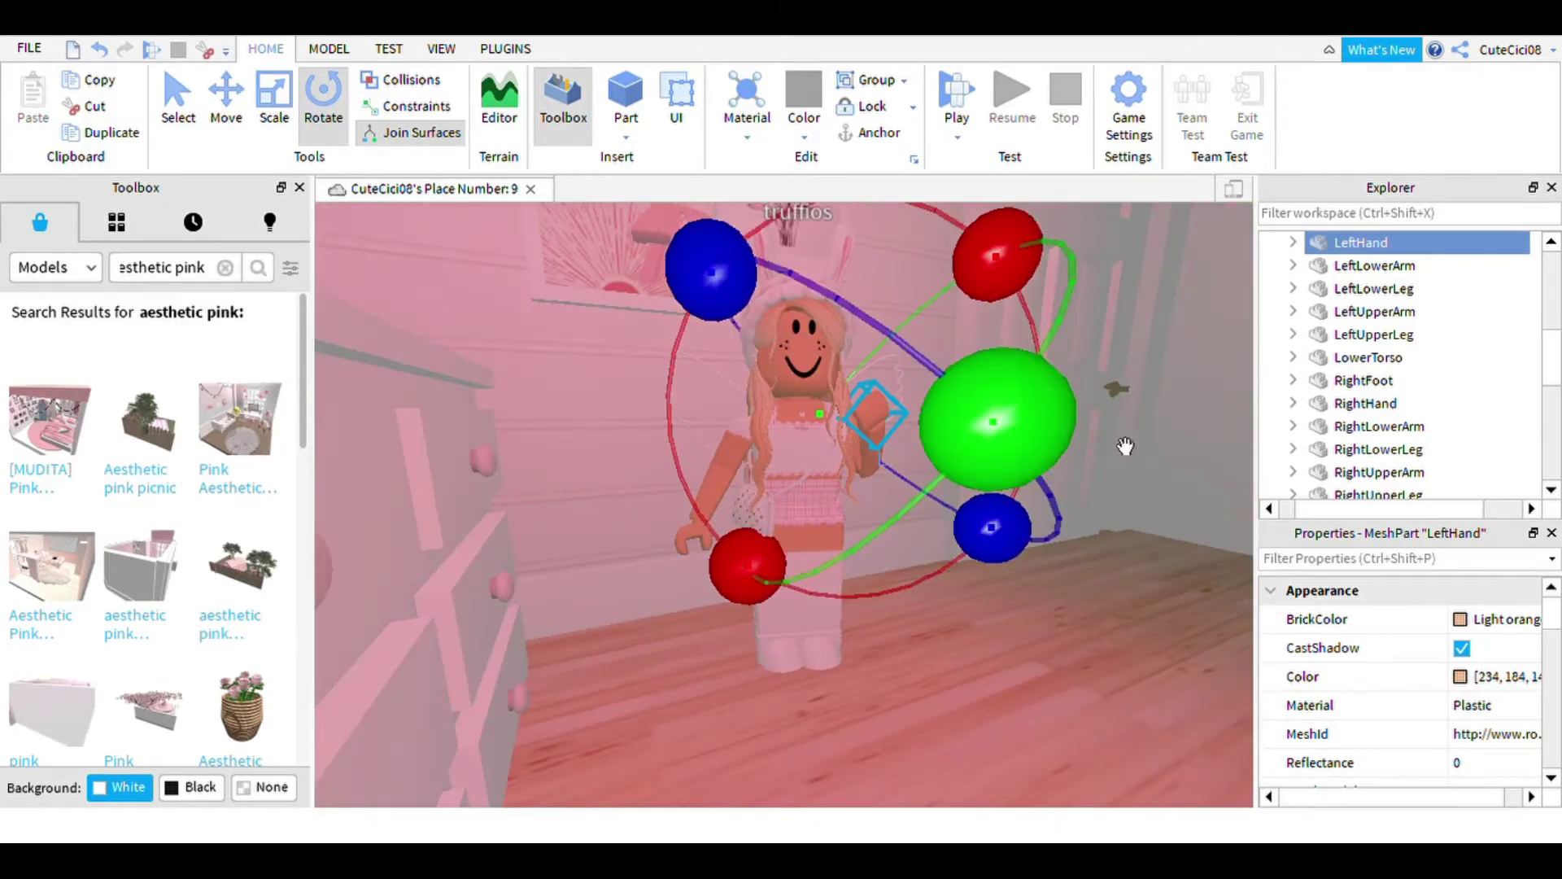
- Select RightLowerArm and move it up beside the avatar's face
click(1405, 356)
click(1383, 426)
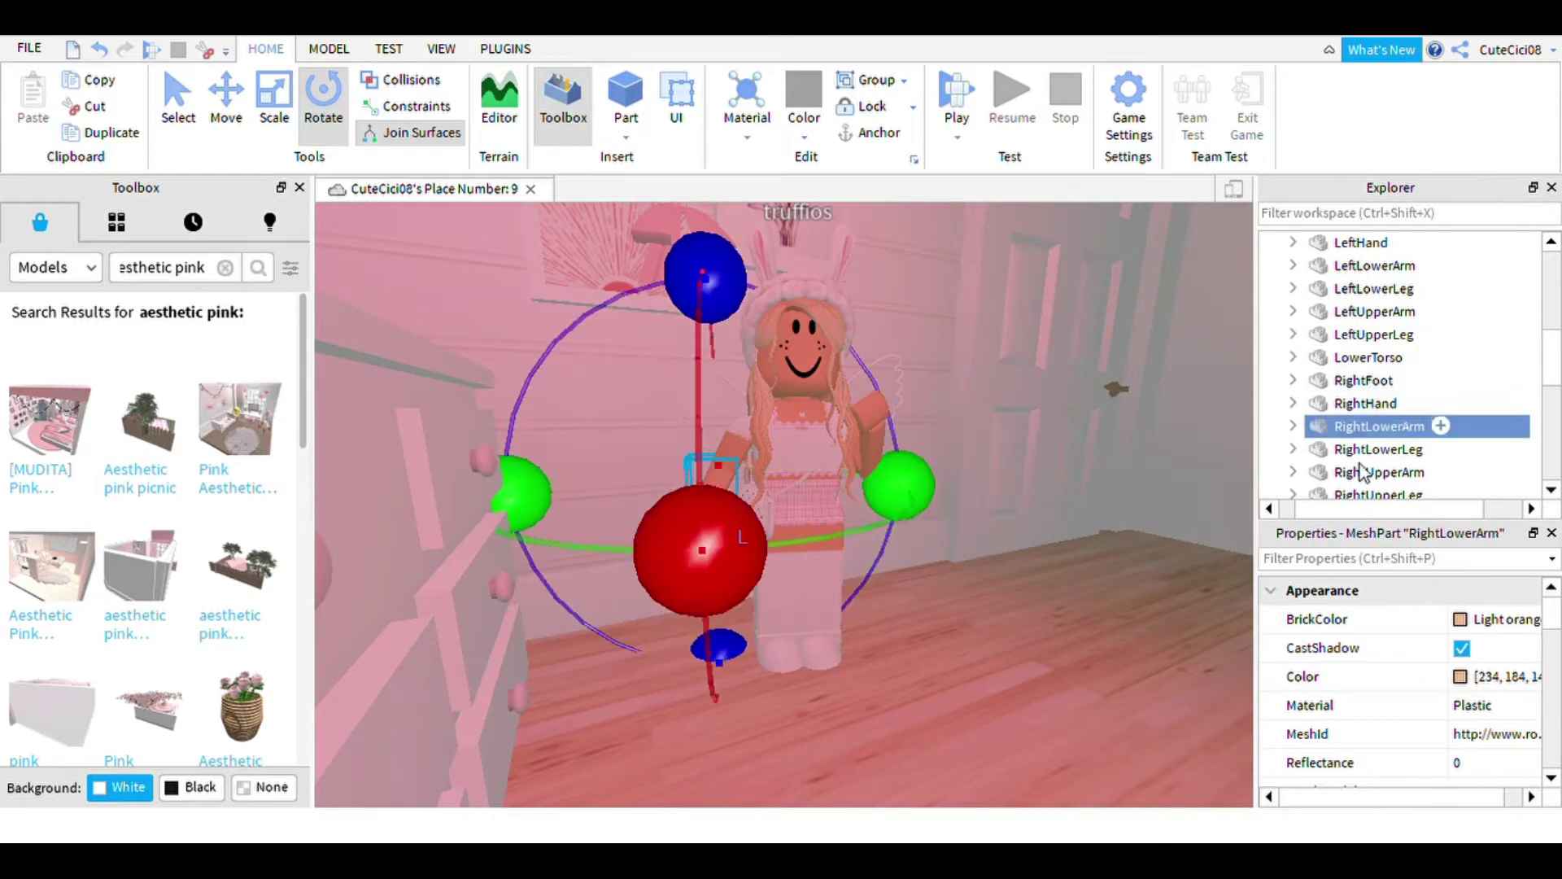
key(f)
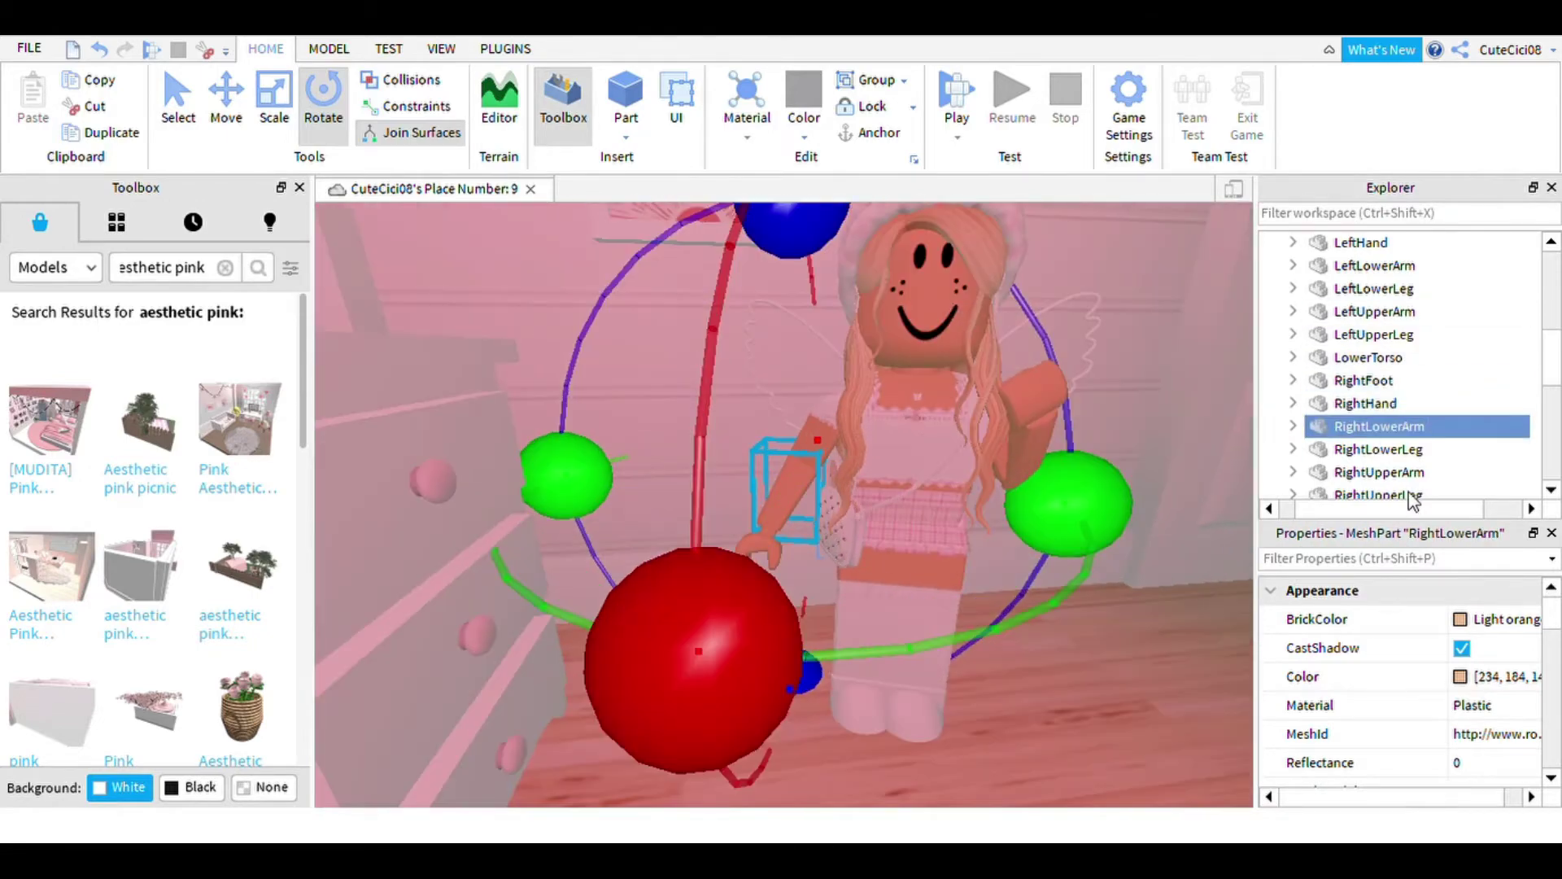
click(1383, 472)
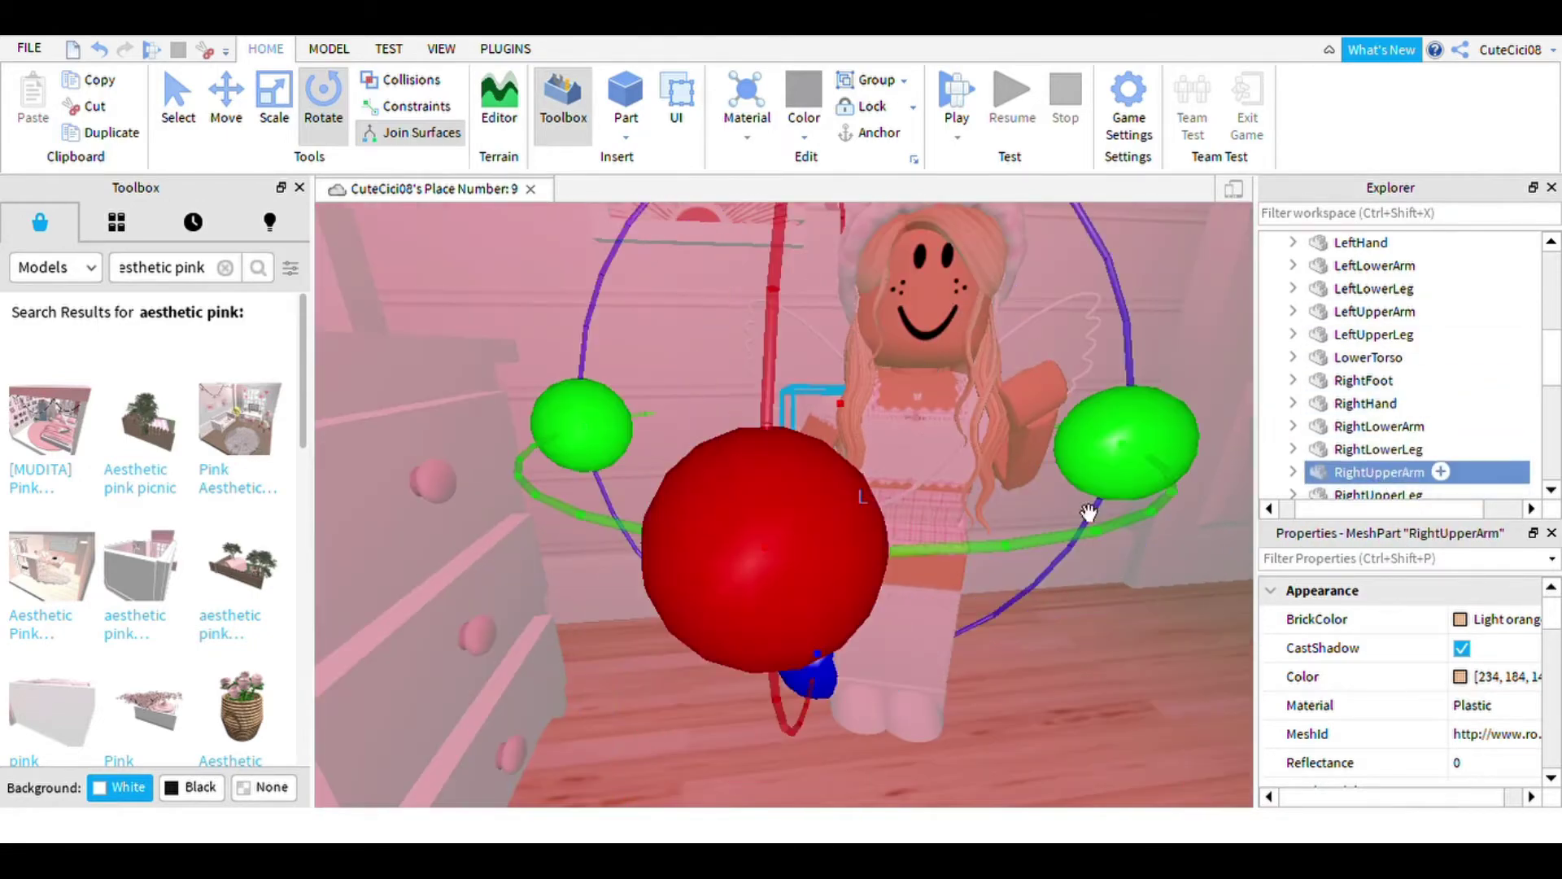
key(f)
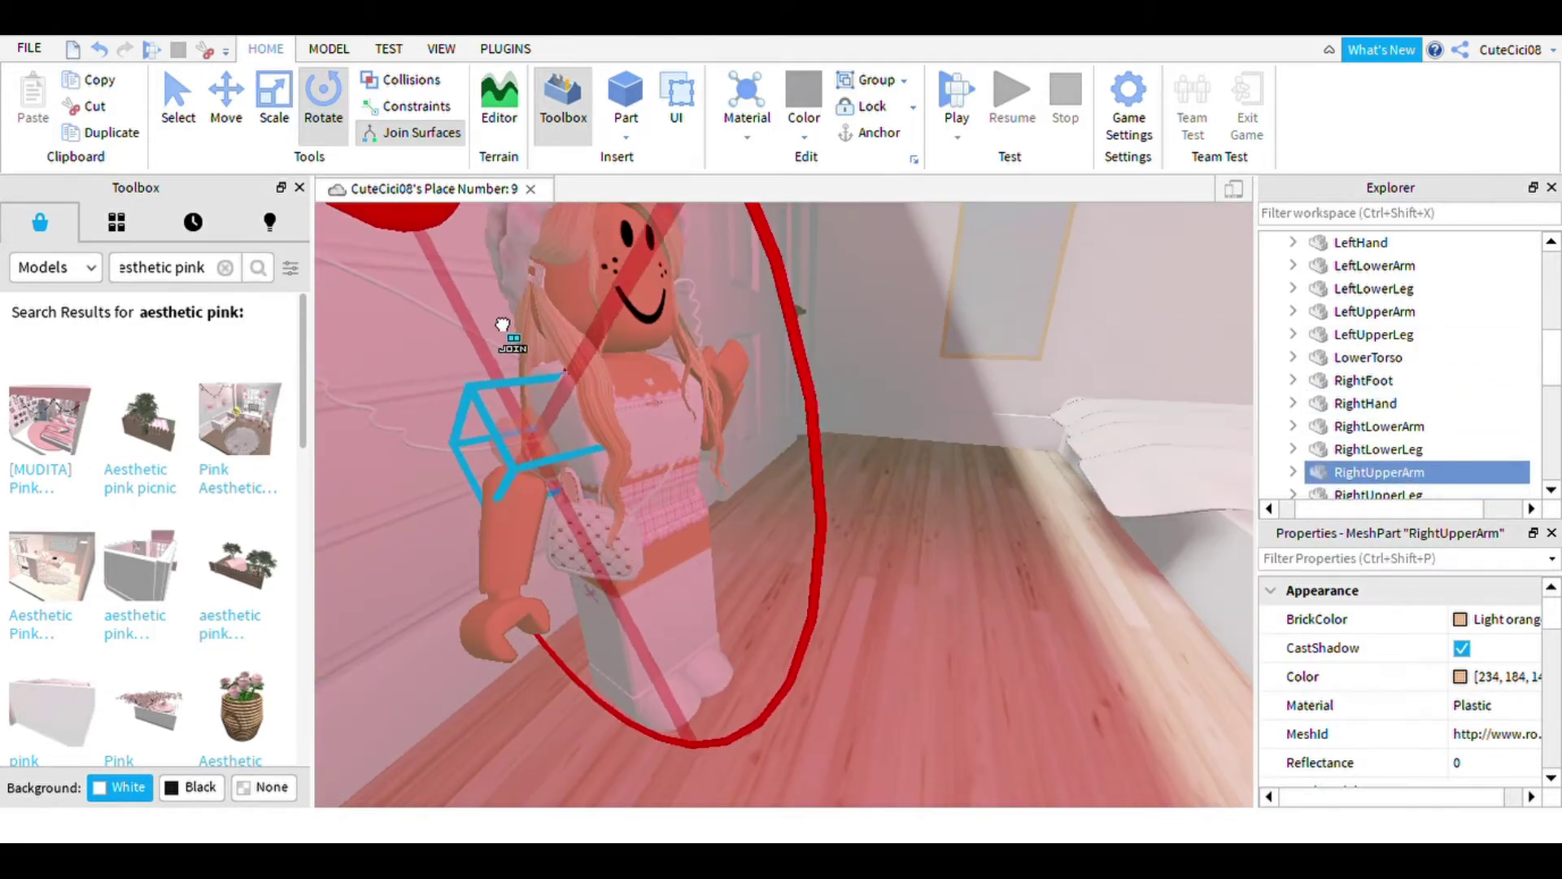
scroll(448, 301, down, 3)
key(ctrl+2)
right_drag(448, 301, 618, 391)
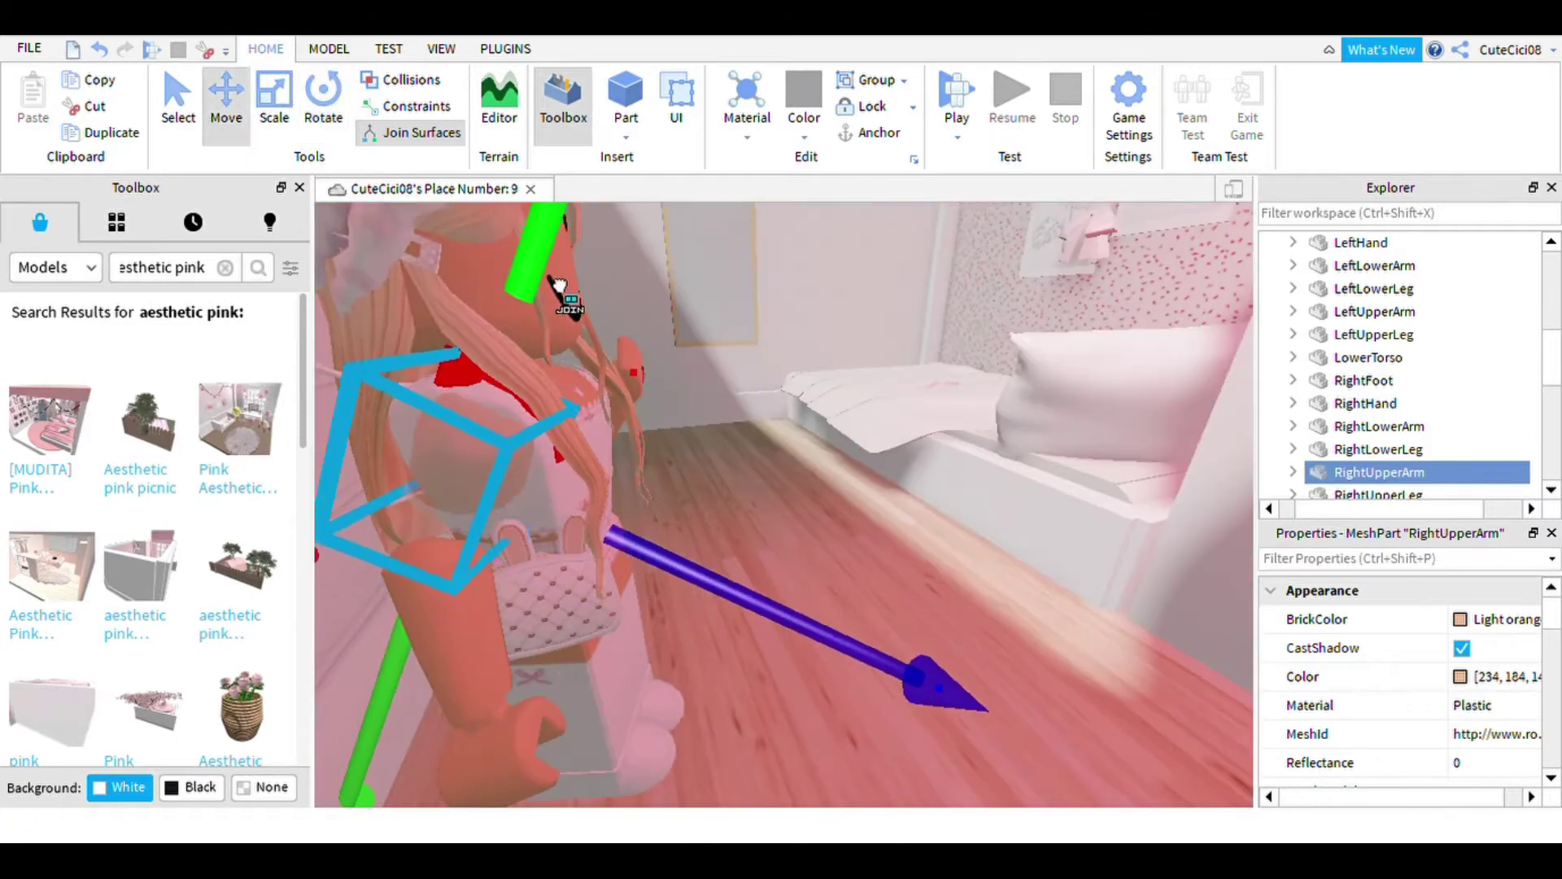
scroll(604, 387, down, 3)
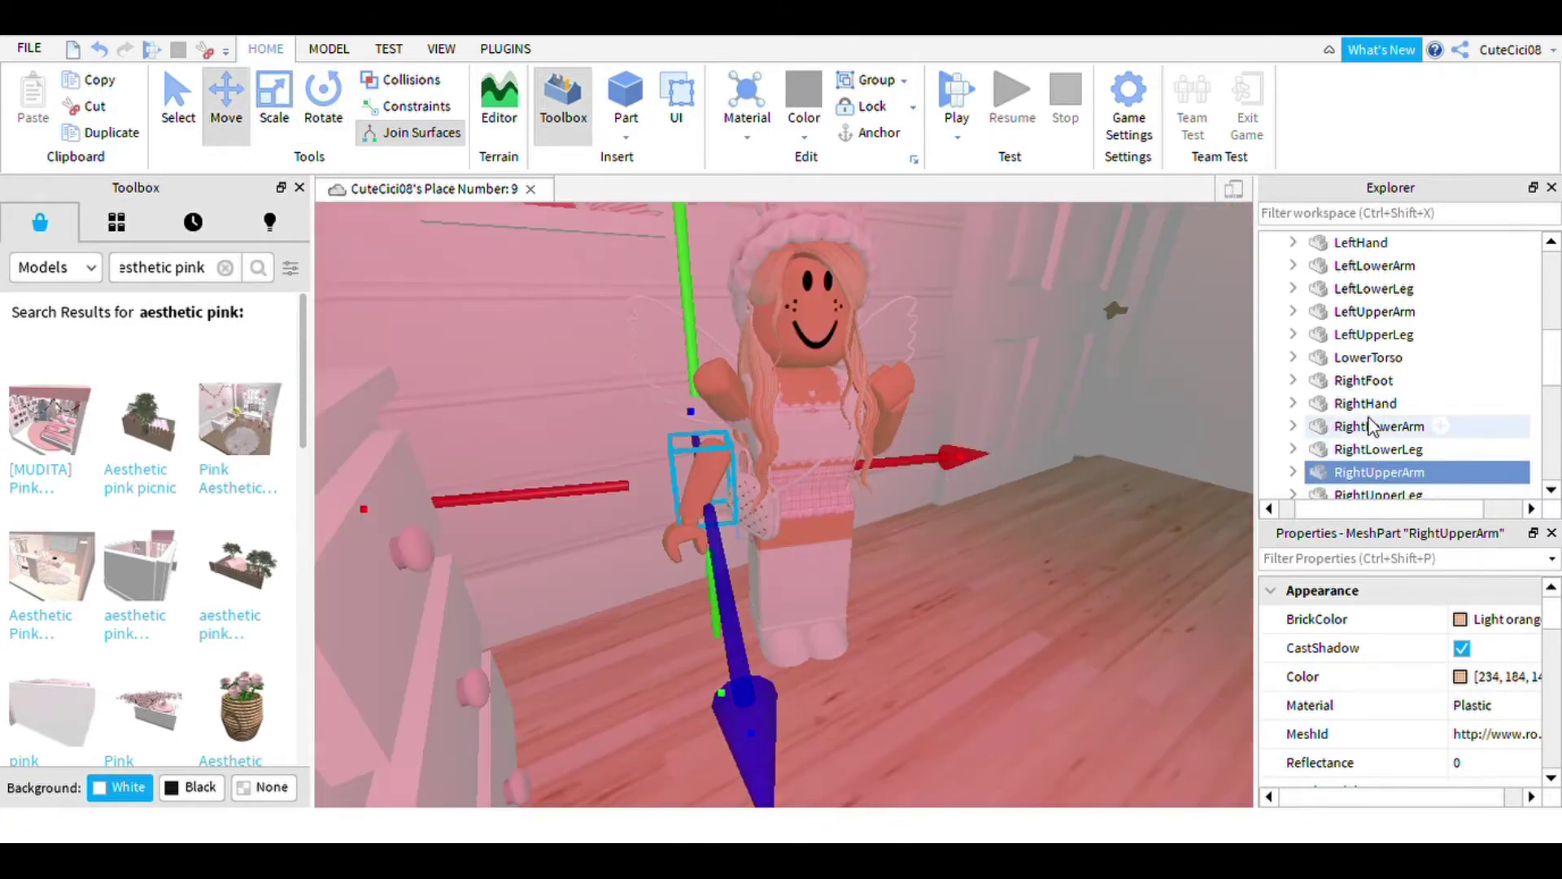
click(1374, 425)
key(f)
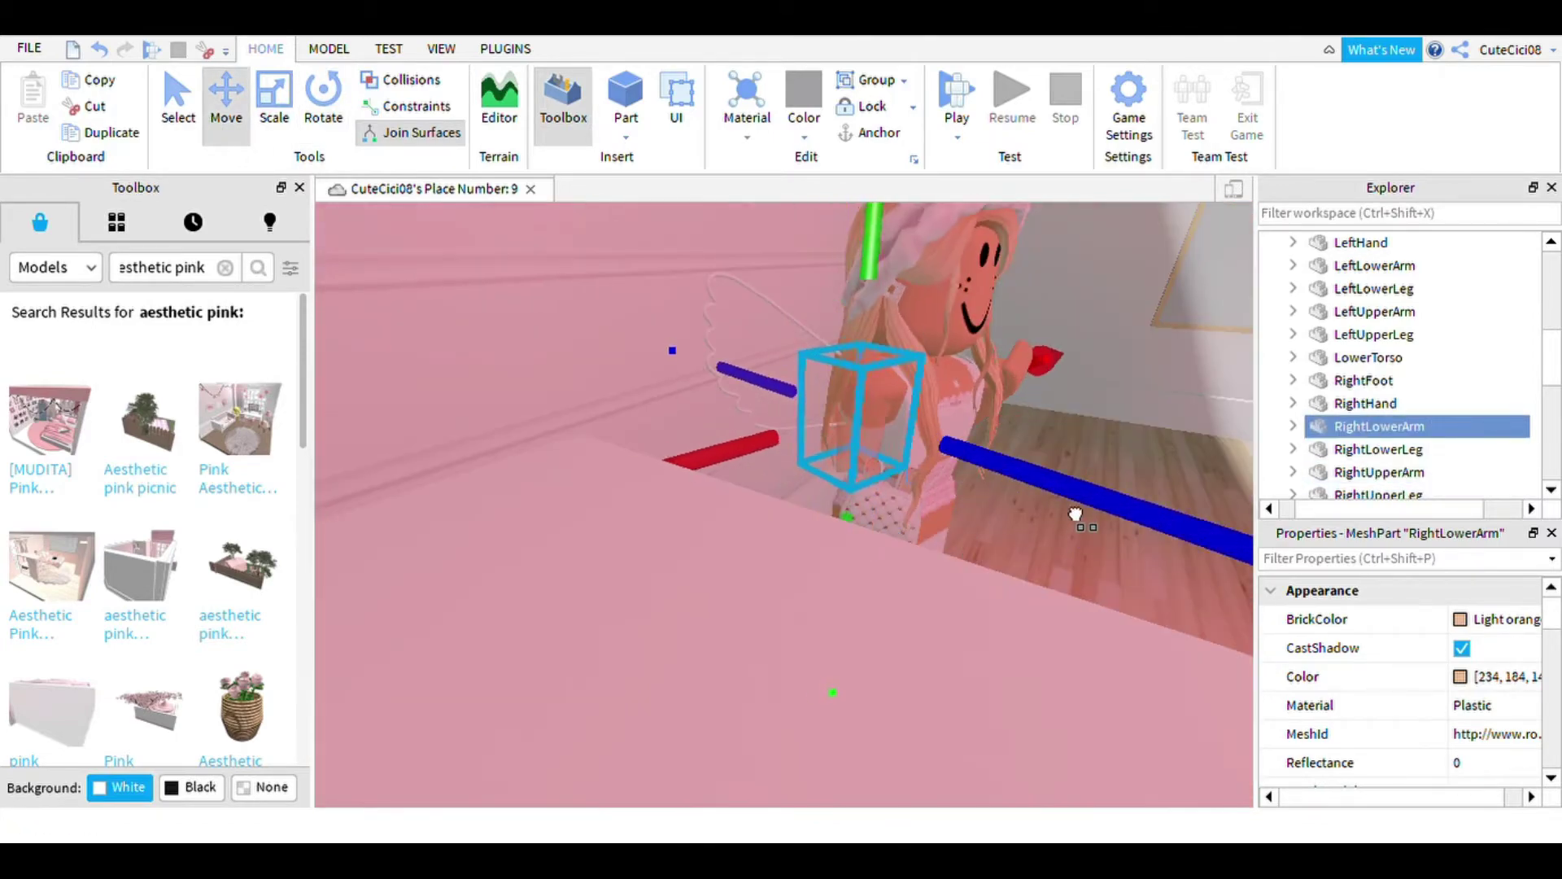
right_drag(1075, 515, 1034, 400)
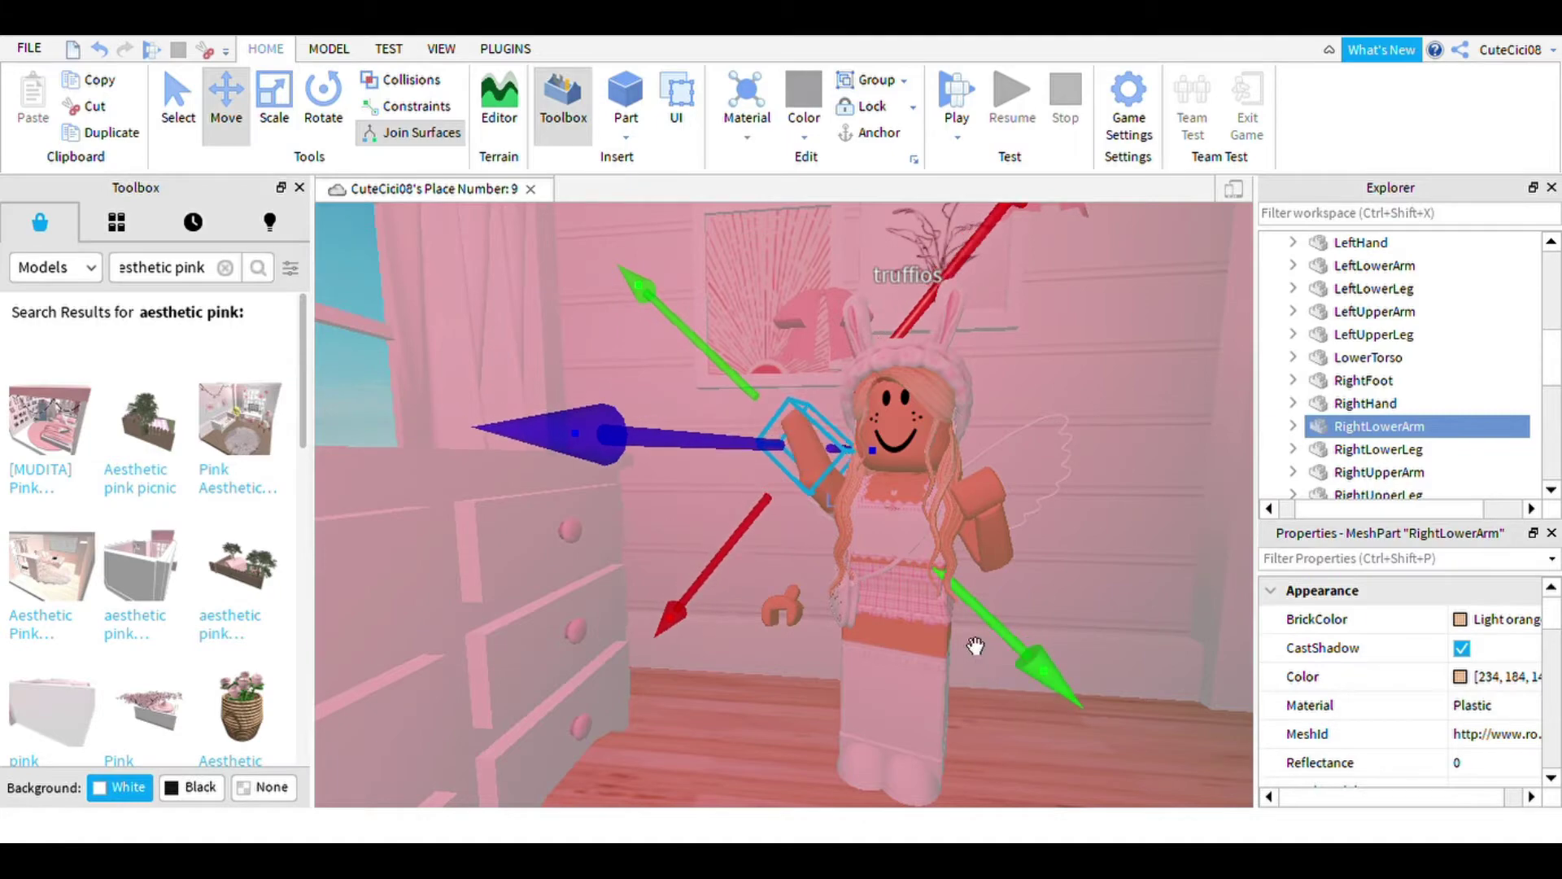
- Rotate the right lower arm upward toward the head, bending the forearm beside it
mouse_move(743, 495)
right_down()
mouse_move(898, 581)
mouse_move(866, 703)
right_up()
scroll(898, 581, up, 3)
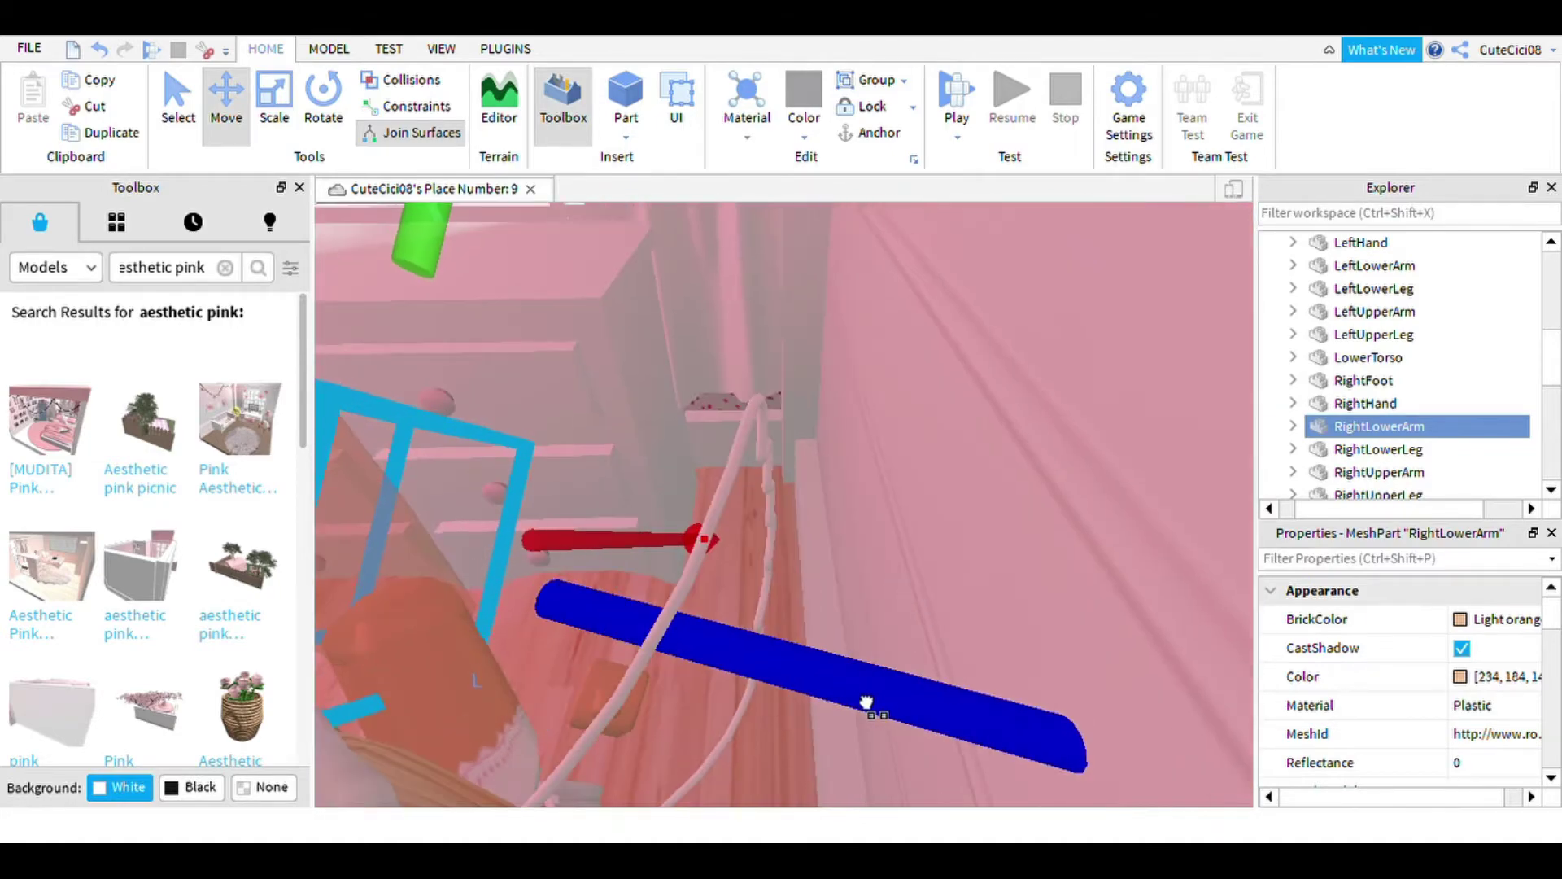
scroll(866, 708, down, 5)
key(ctrl+4)
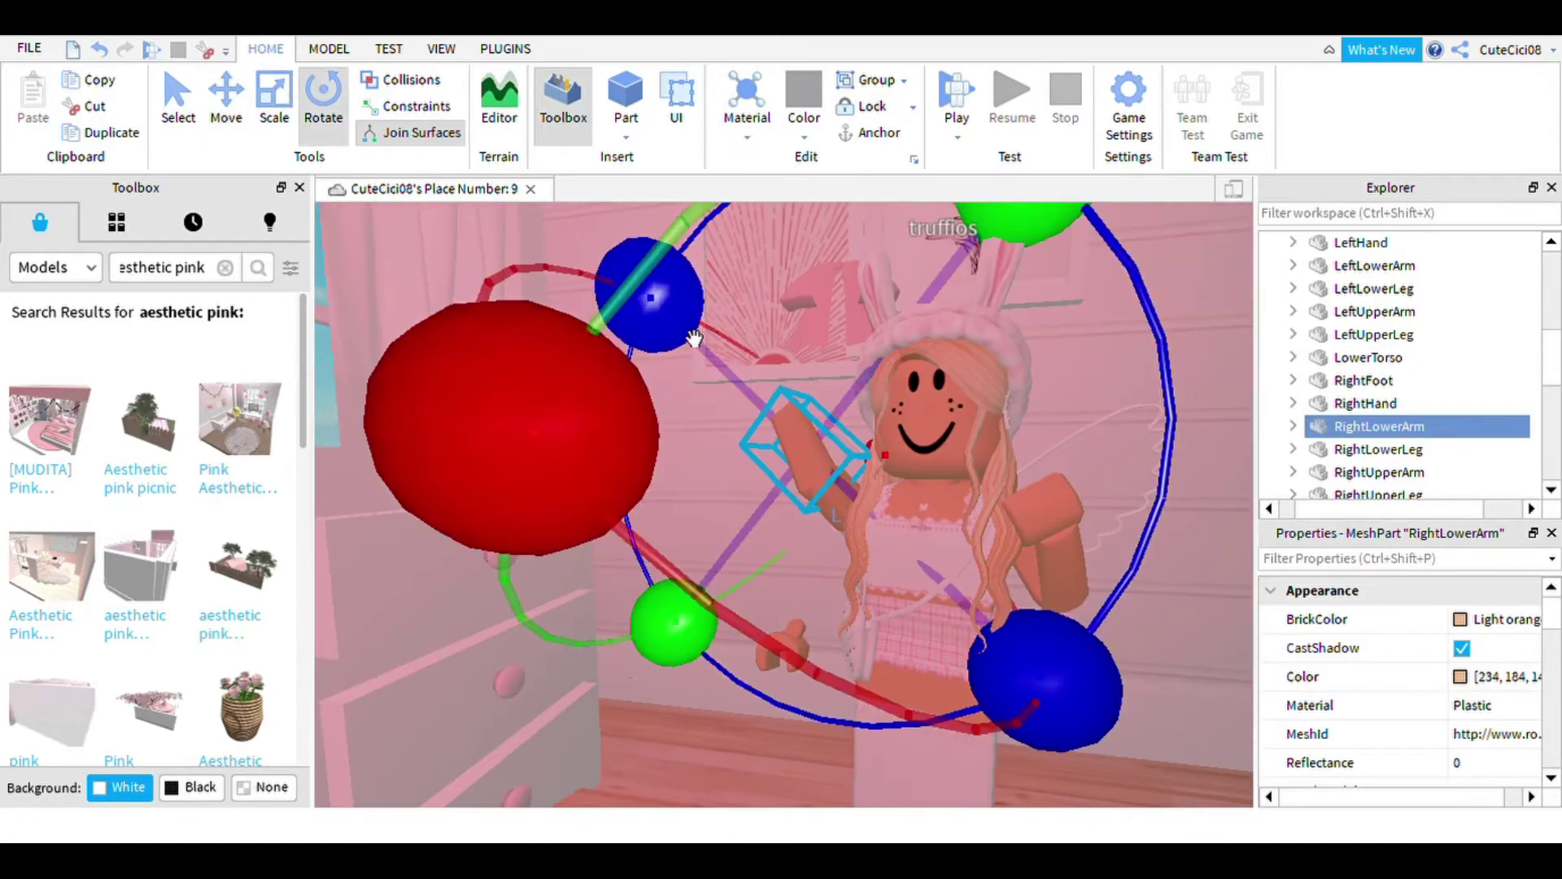
scroll(551, 437, up, 3)
right_drag(551, 437, 847, 266)
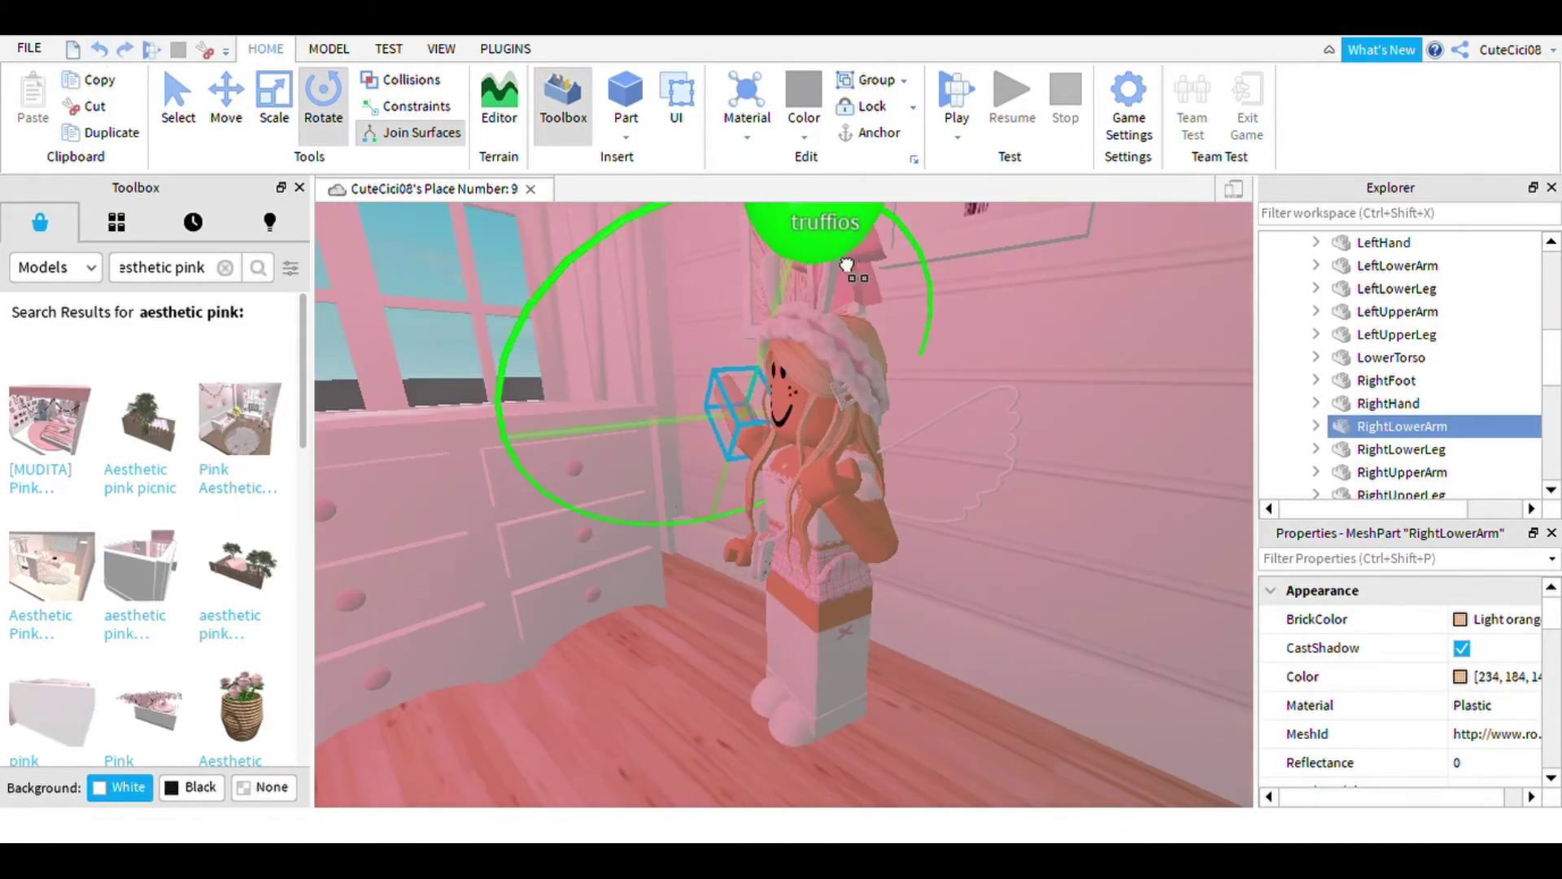
scroll(638, 328, down, 3)
right_drag(639, 327, 488, 488)
scroll(473, 549, up, 3)
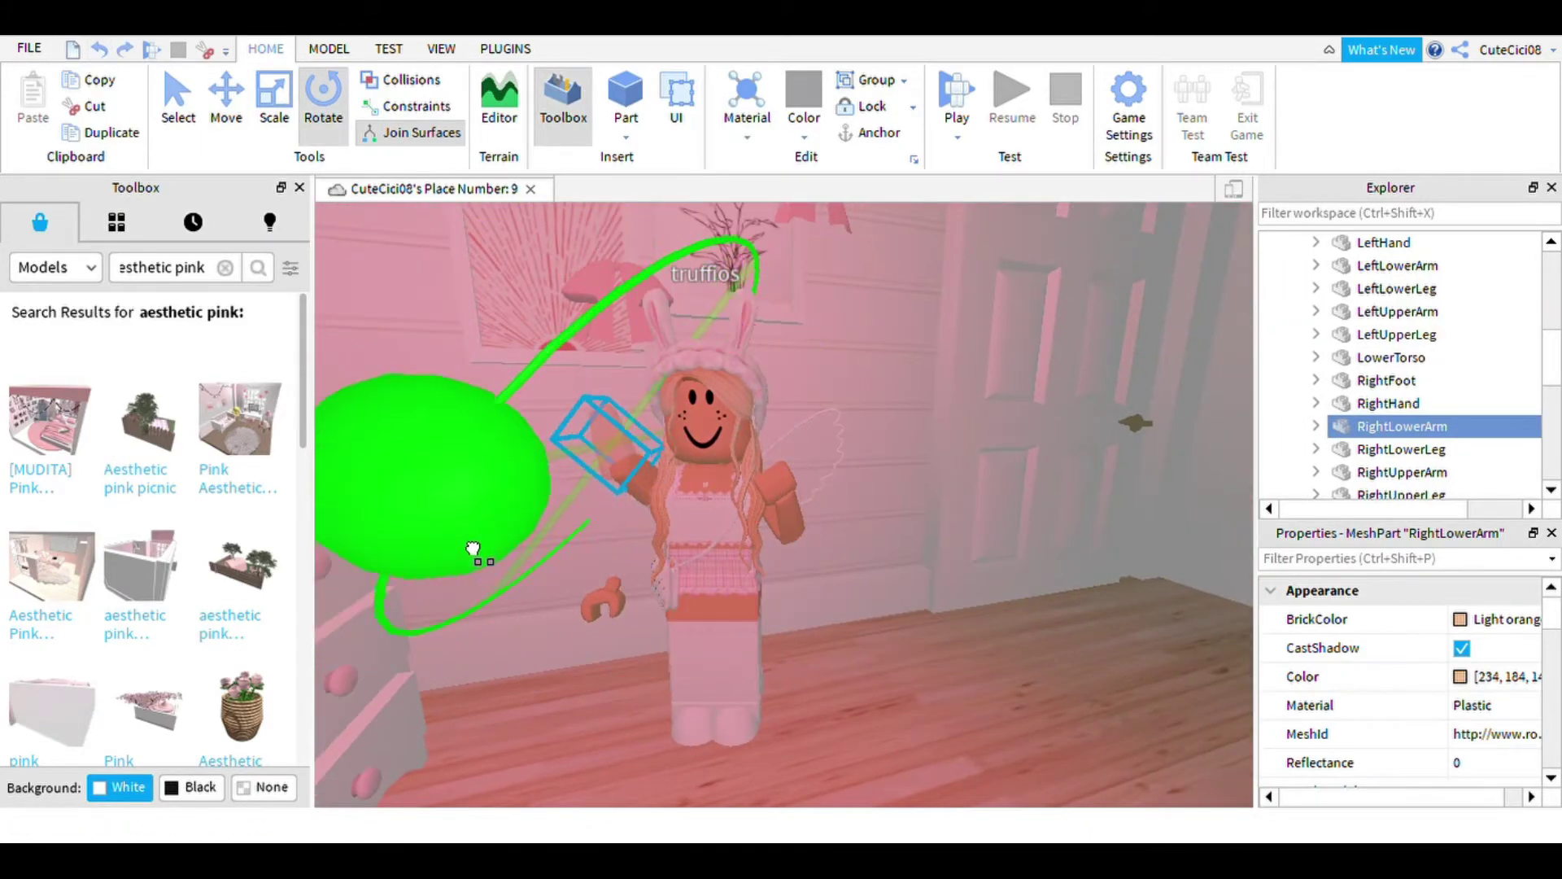
scroll(706, 507, up, 1)
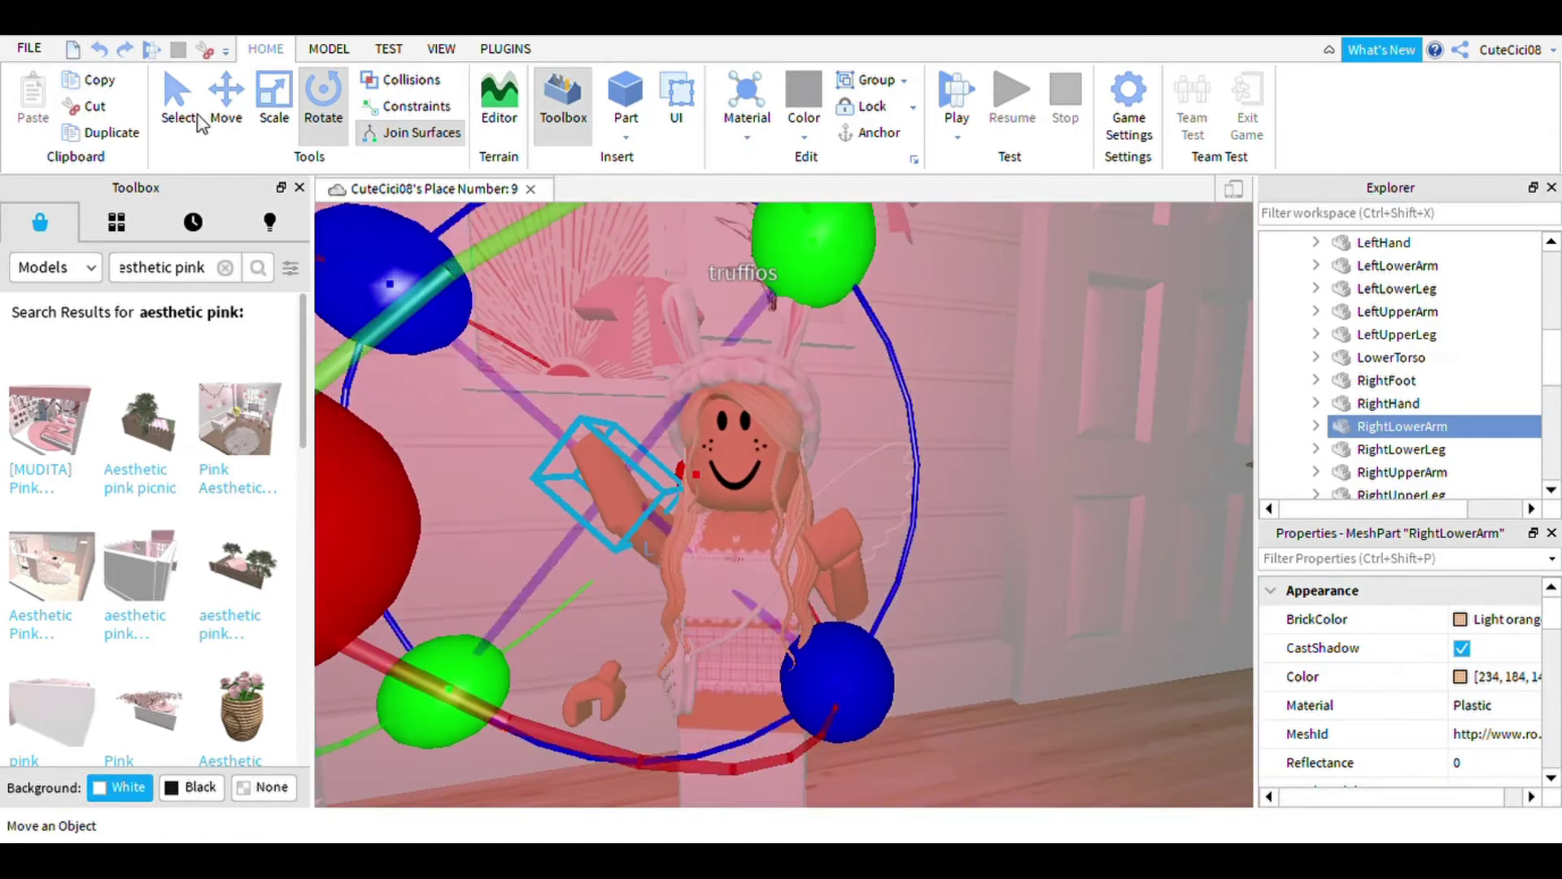
key(ctrl+2)
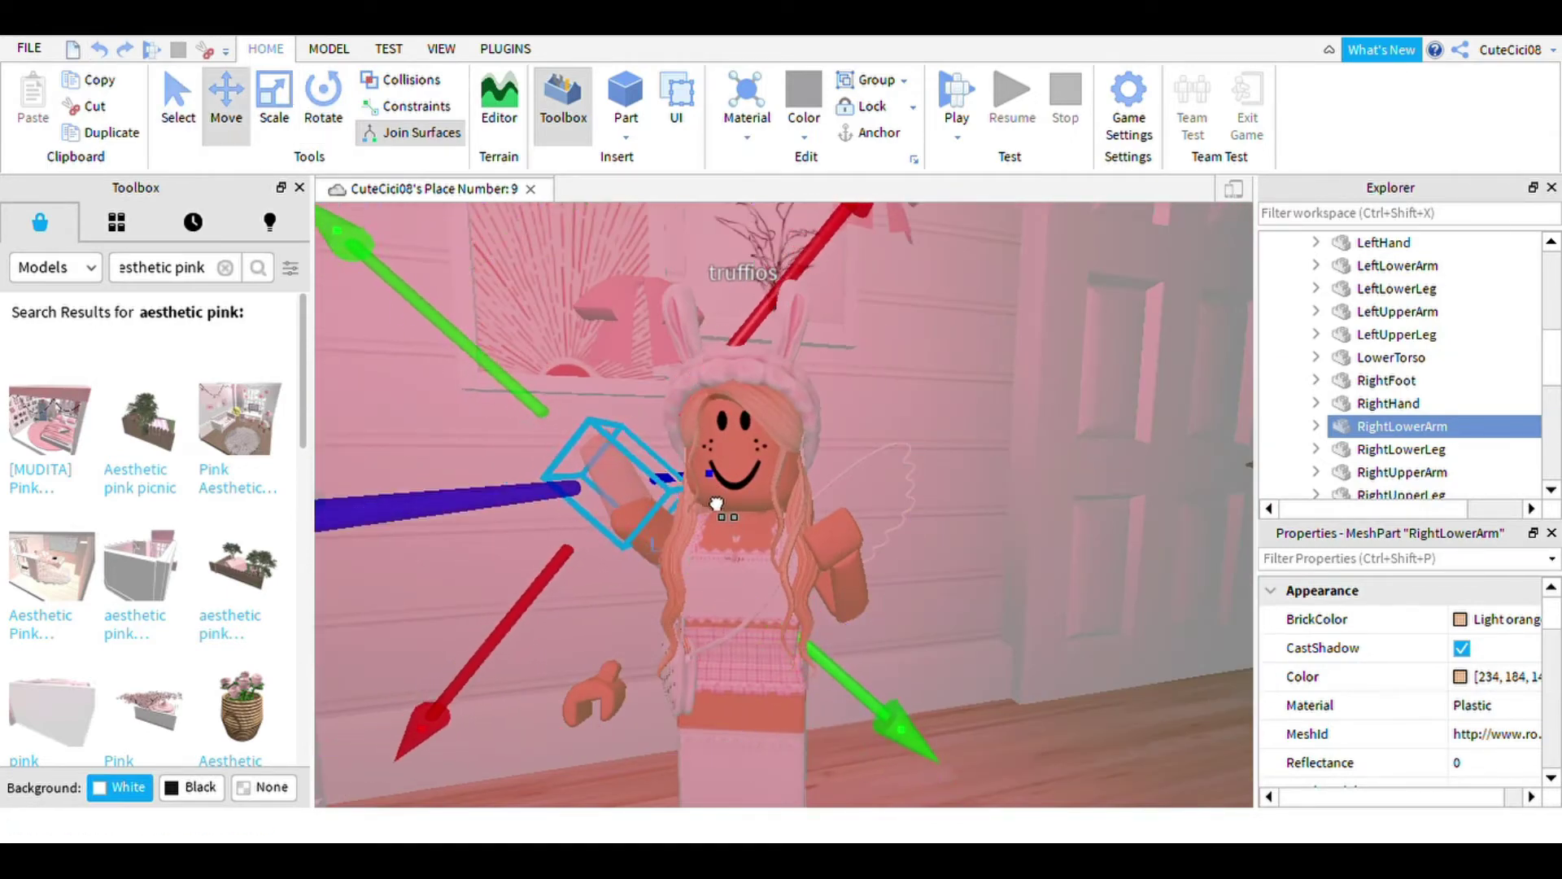
mouse_move(716, 502)
right_down()
mouse_move(732, 454)
mouse_move(691, 414)
right_up()
- Select the avatar's RightHand and rotate it to a new angle with the Rotate tool
click(1383, 403)
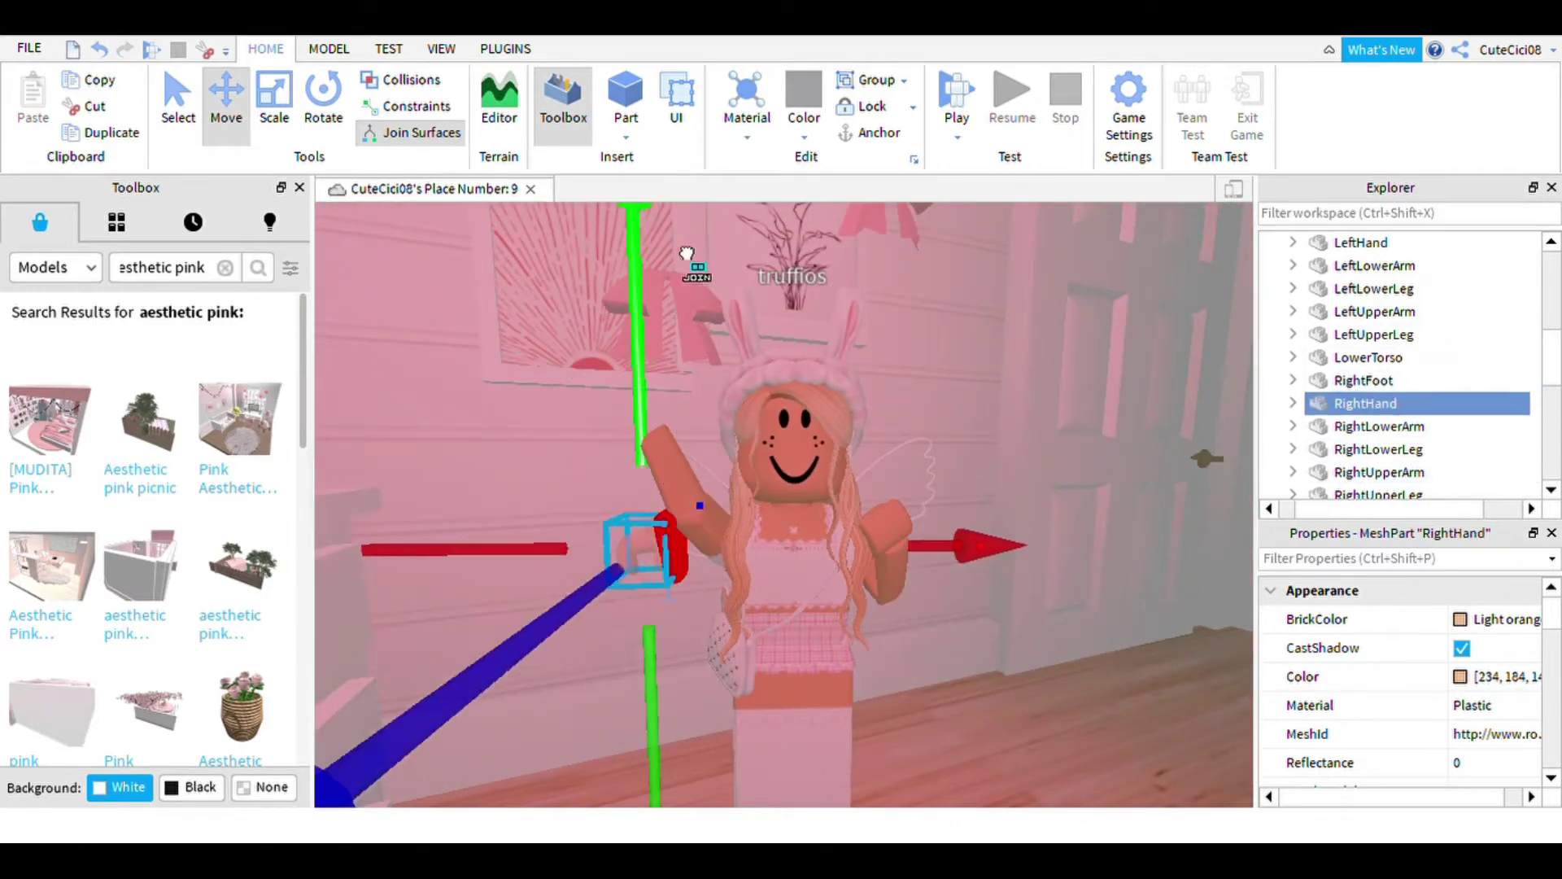
key(ctrl+4)
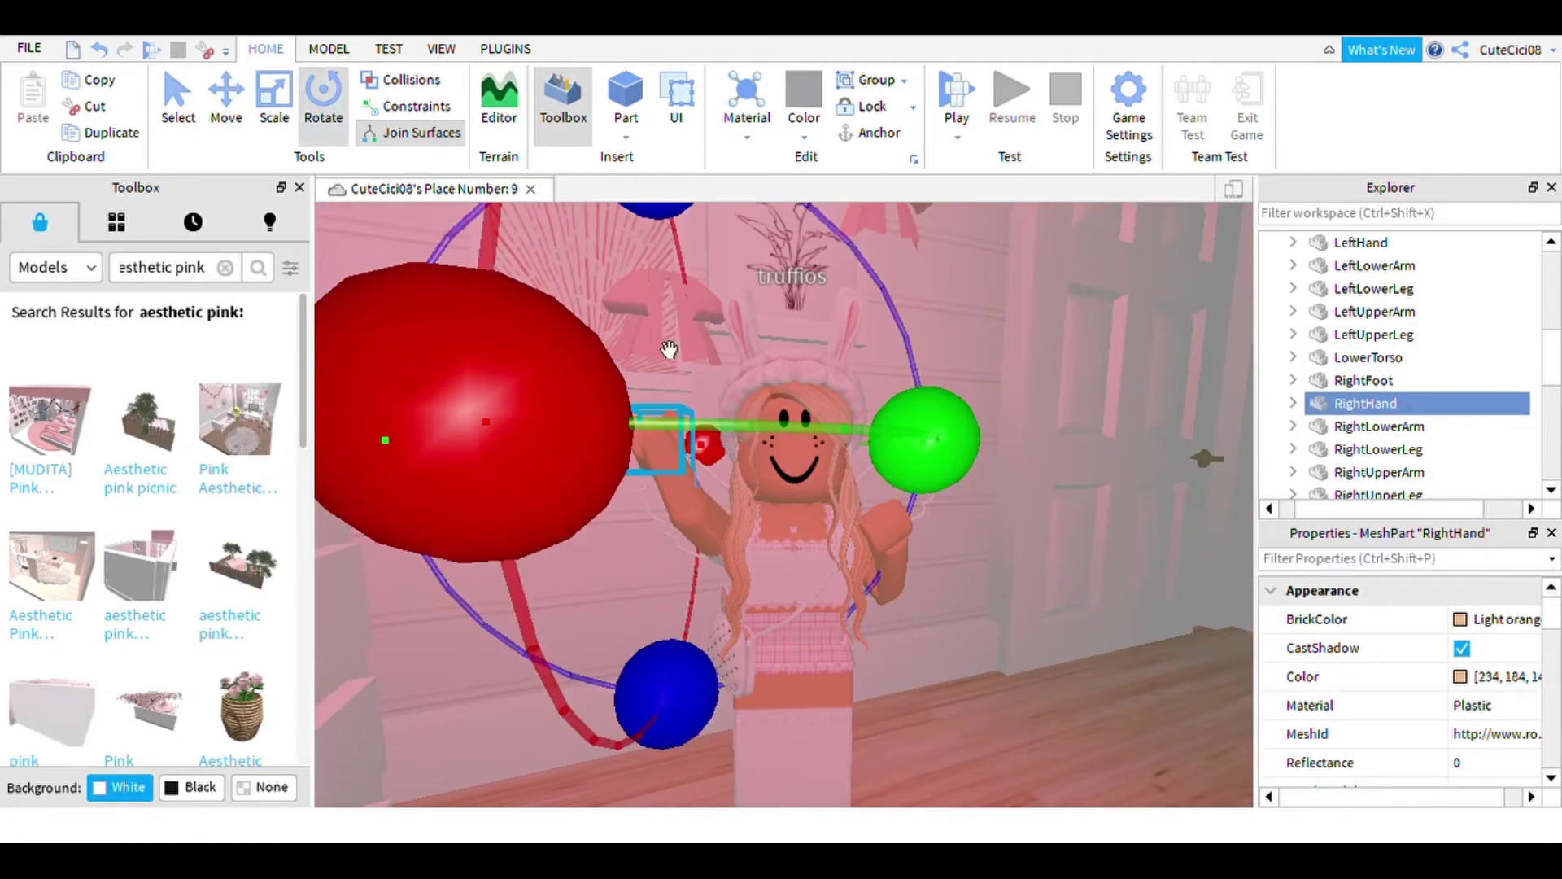
drag(664, 684, 838, 650)
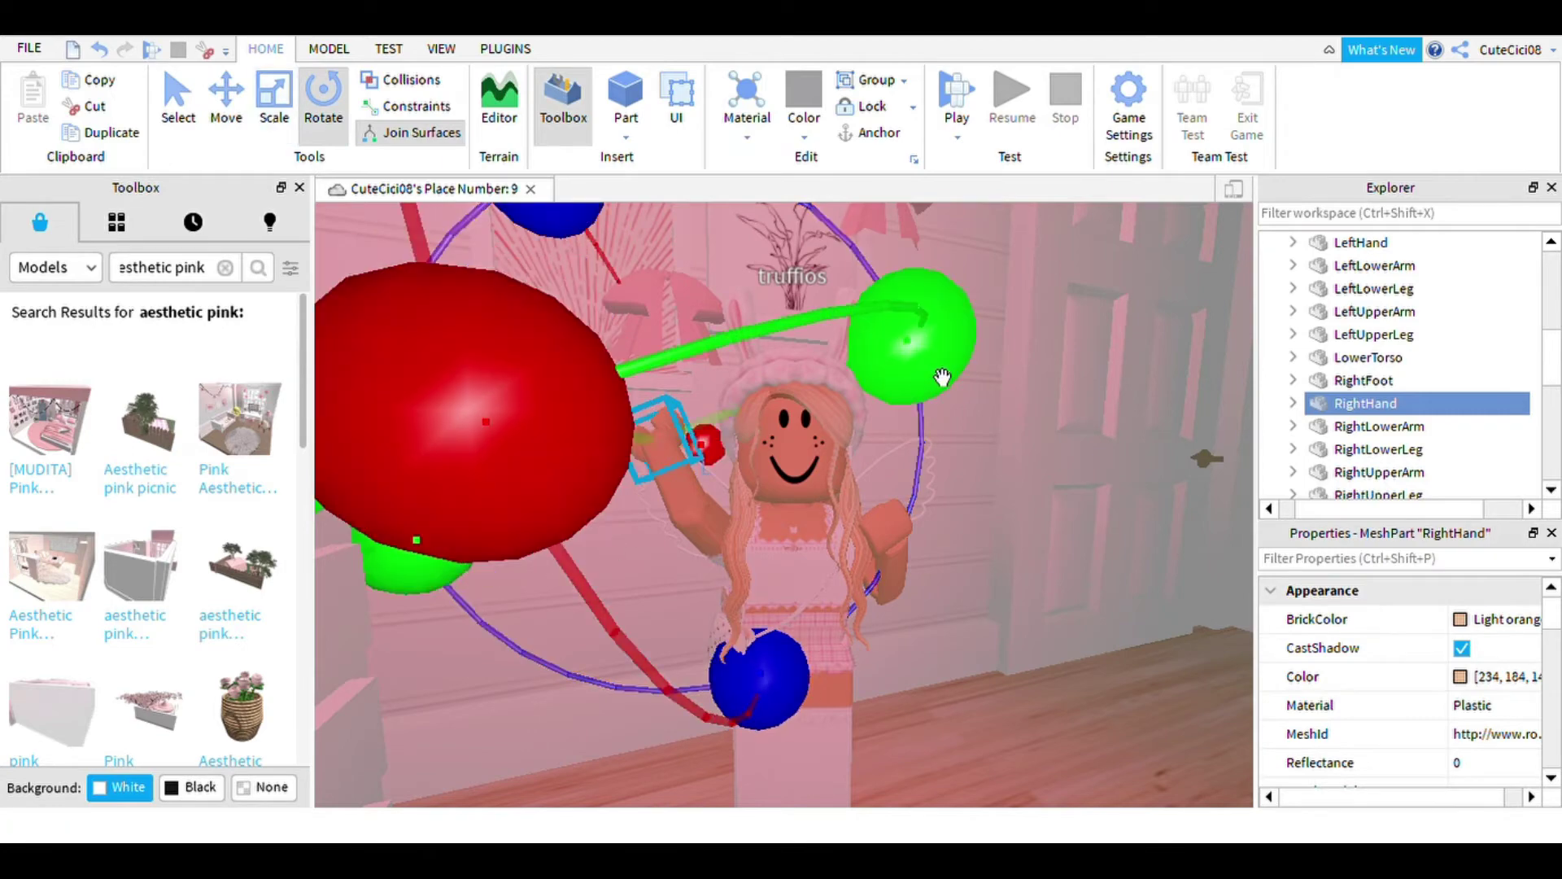
drag(944, 375, 870, 440)
- Orbit around the character and turn the right hand further around two axes
key(ctrl+2)
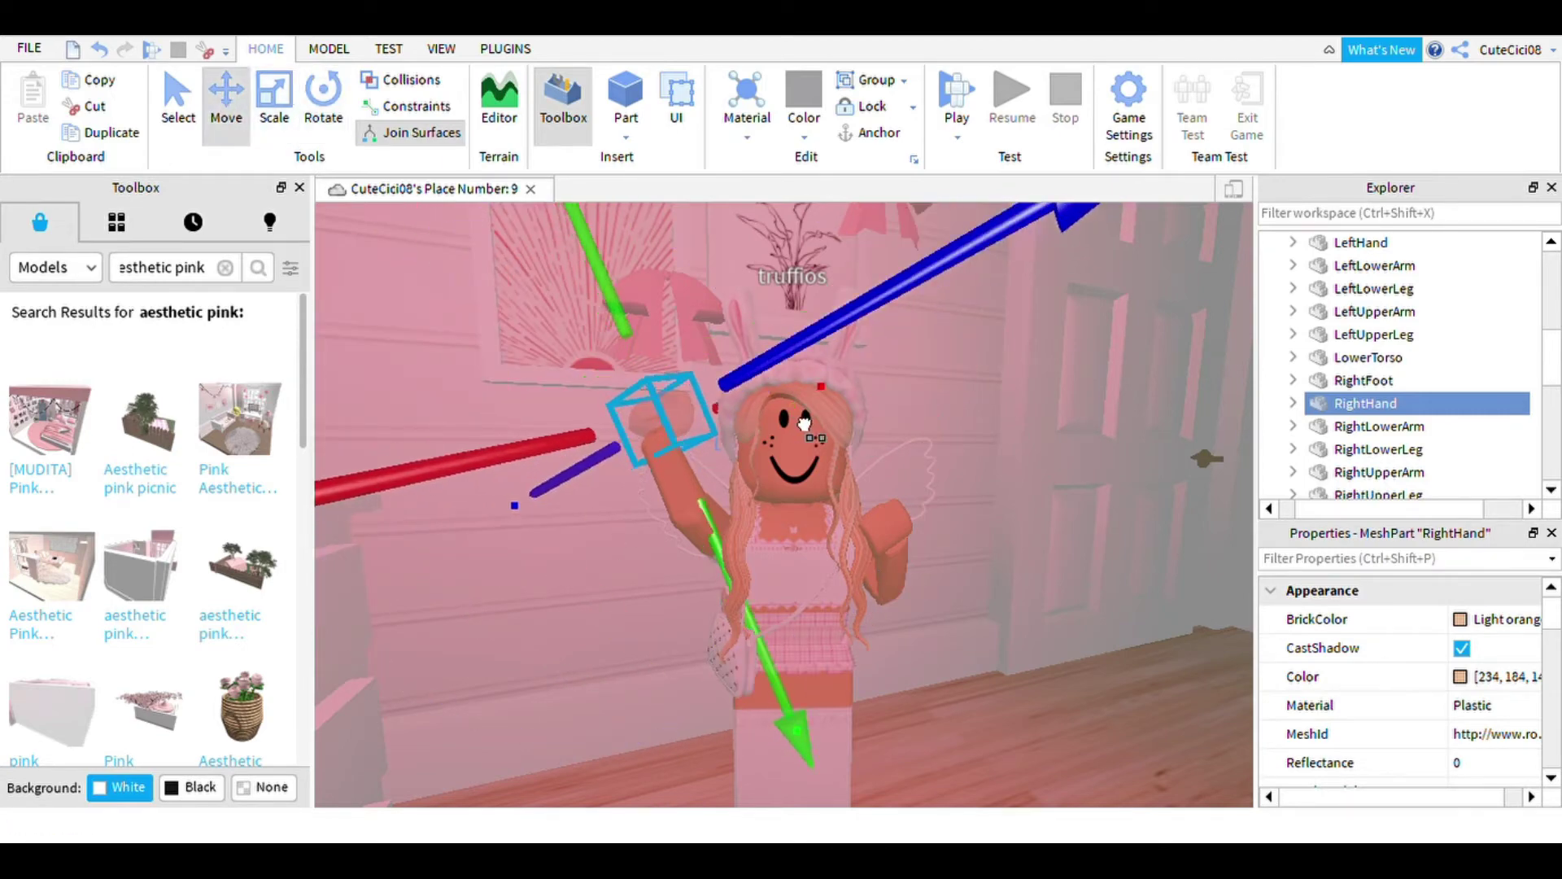
right_drag(804, 423, 916, 412)
key(ctrl+4)
right_drag(718, 418, 670, 303)
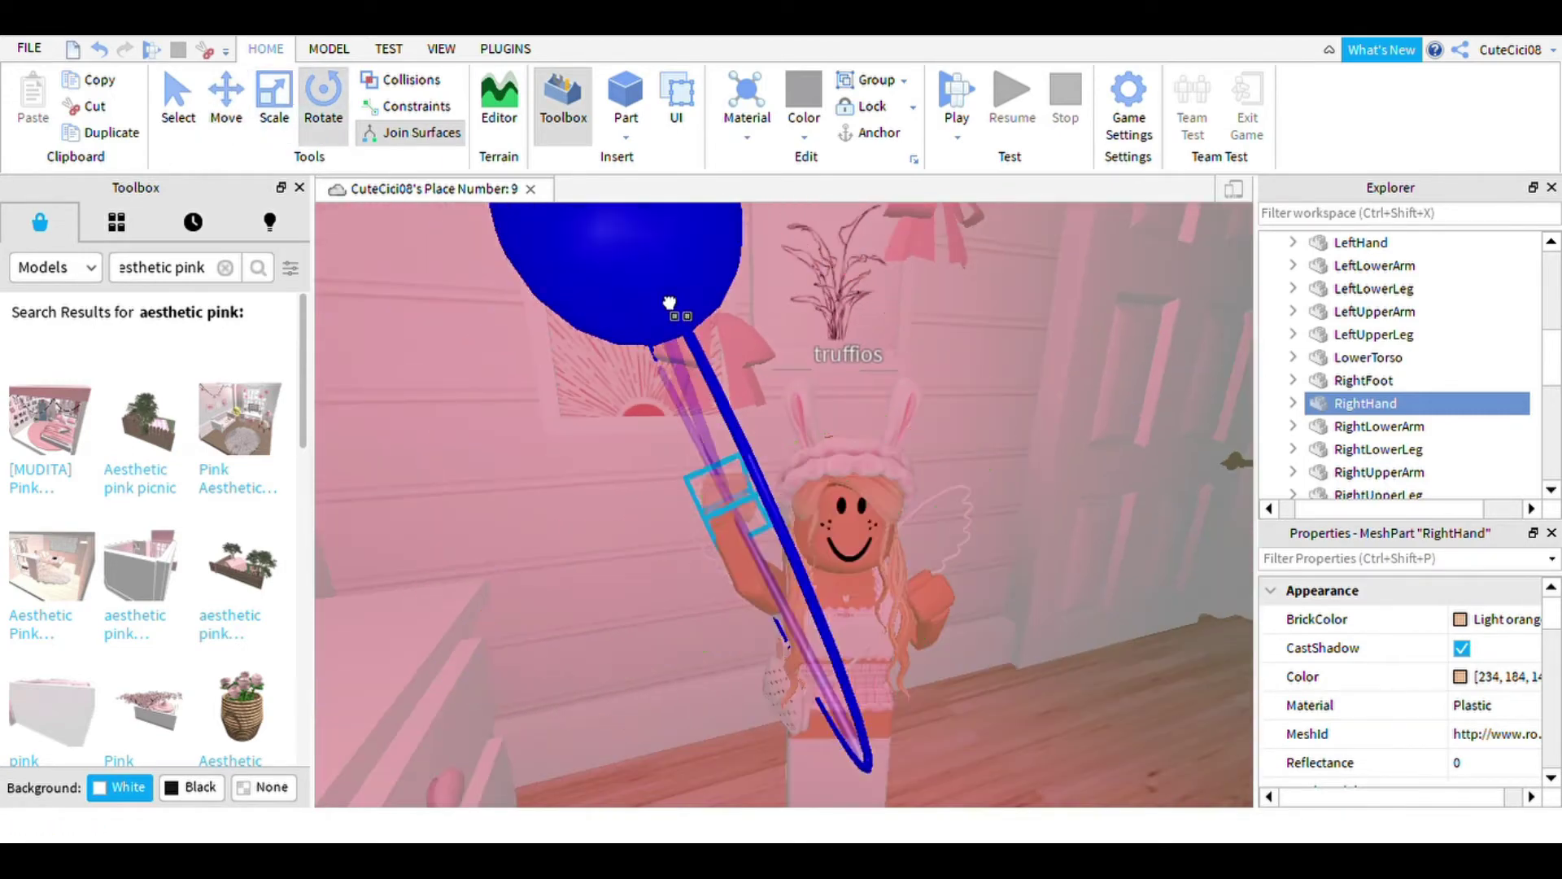
mouse_move(615, 265)
mouse_down()
mouse_move(622, 248)
mouse_move(980, 450)
mouse_up()
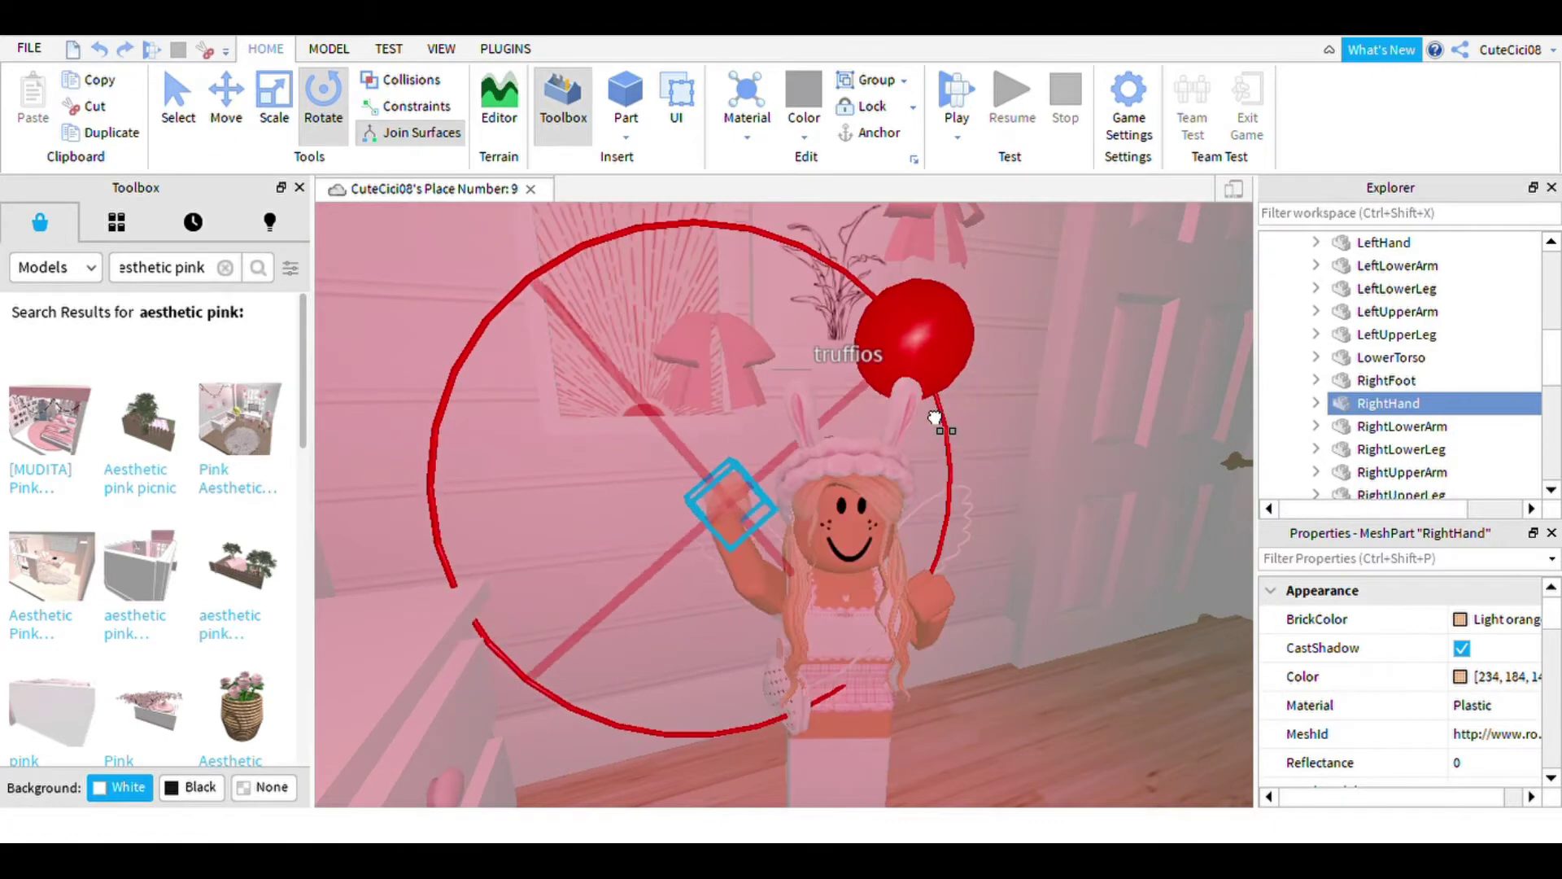
- Bring the character back into view and reselect a body part on her right side
key(ctrl+2)
mouse_move(935, 419)
right_down()
mouse_move(581, 621)
mouse_move(785, 372)
mouse_move(854, 477)
mouse_move(1098, 327)
right_up()
scroll(620, 612, up, 5)
key(ctrl+4)
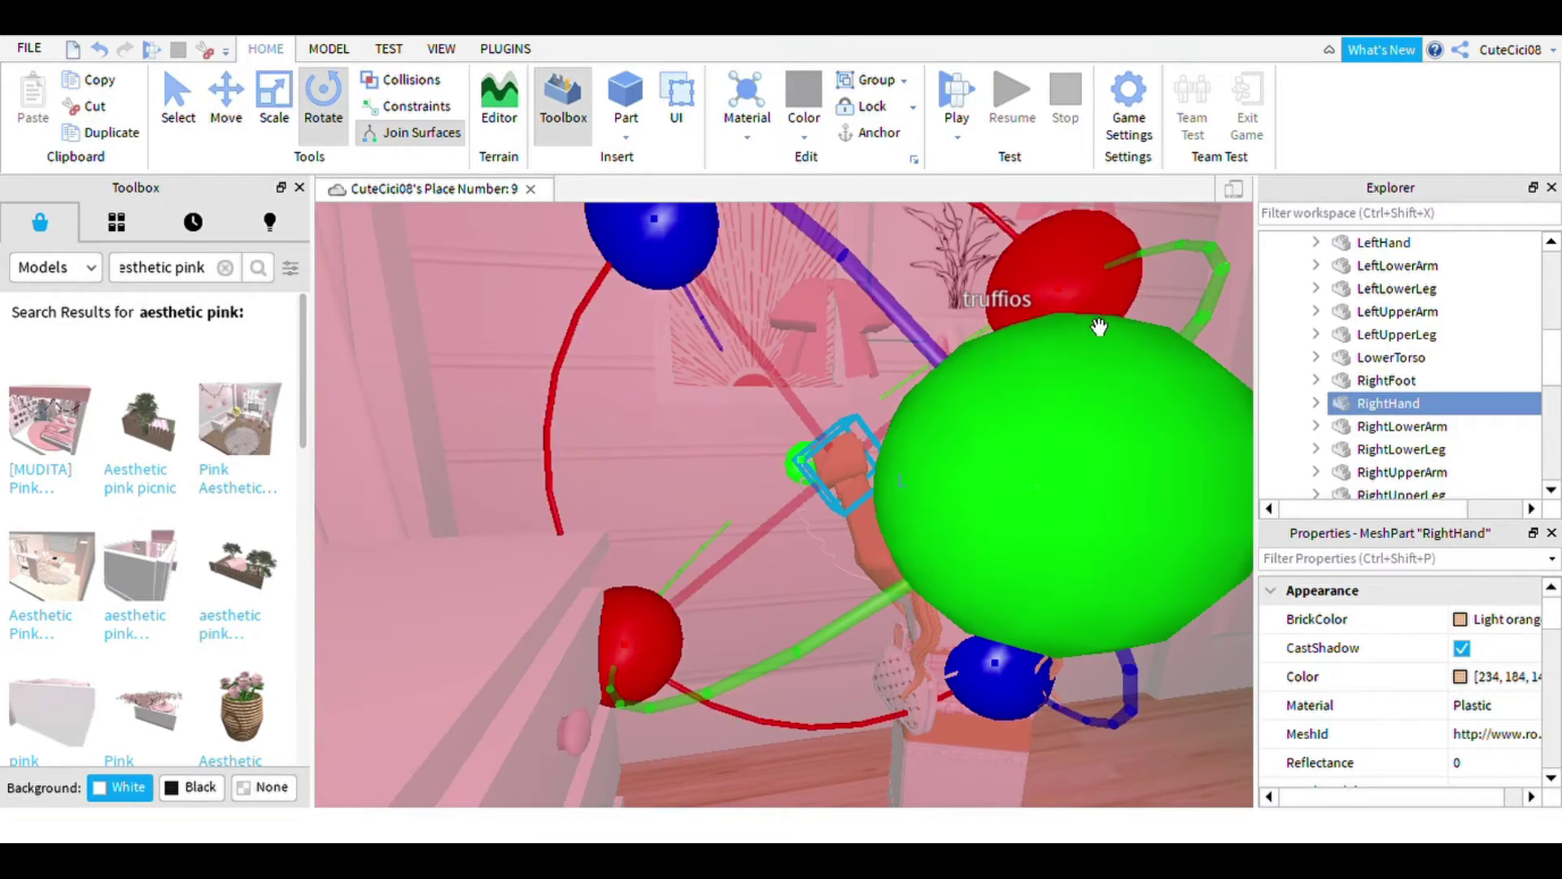
scroll(1088, 481, down, 3)
scroll(1063, 407, down, 3)
scroll(1216, 459, down, 10)
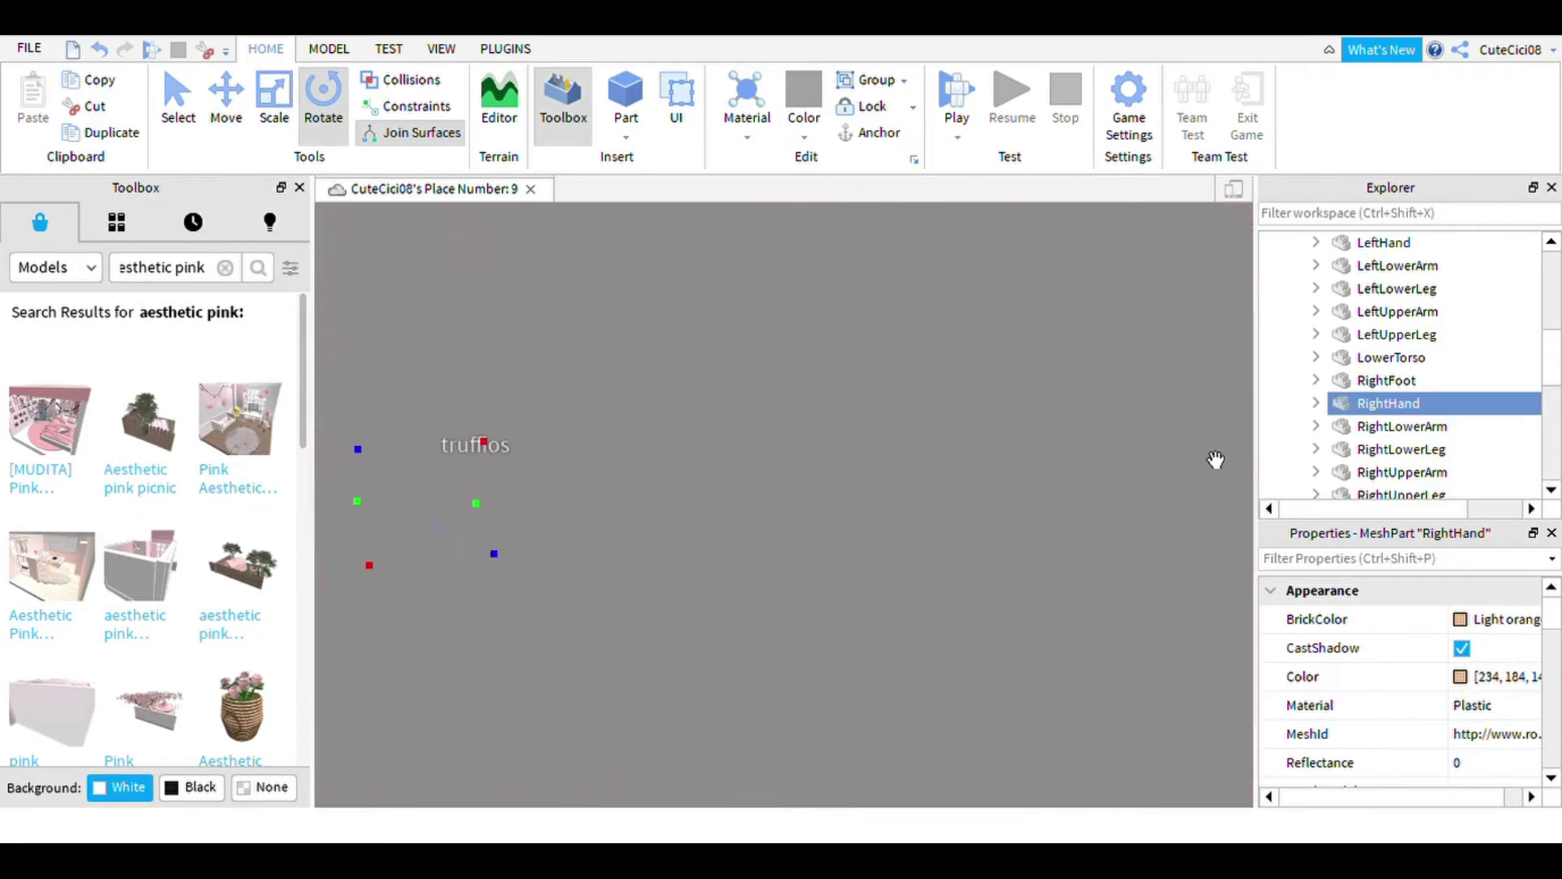
click(1216, 460)
scroll(993, 523, up, 5)
scroll(969, 498, up, 3)
mouse_move(969, 499)
right_down()
mouse_move(914, 530)
mouse_move(964, 498)
mouse_move(944, 521)
right_up()
scroll(1365, 485, down, 5)
click(1375, 380)
- Select the right lower arm and focus the camera on it from the side
click(1383, 403)
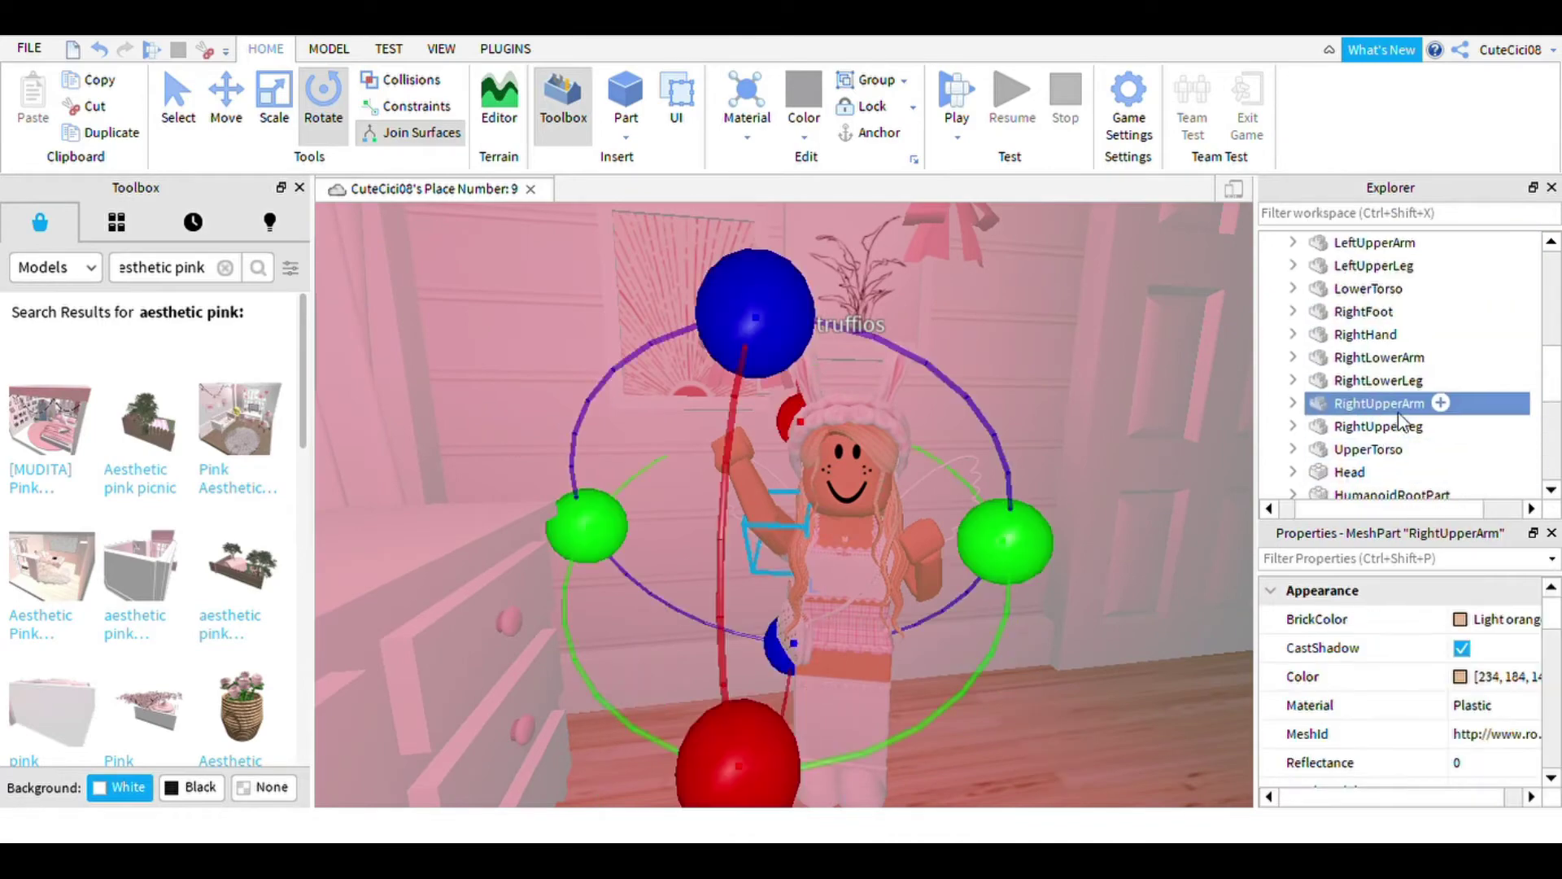
click(1380, 426)
right_drag(836, 418, 911, 409)
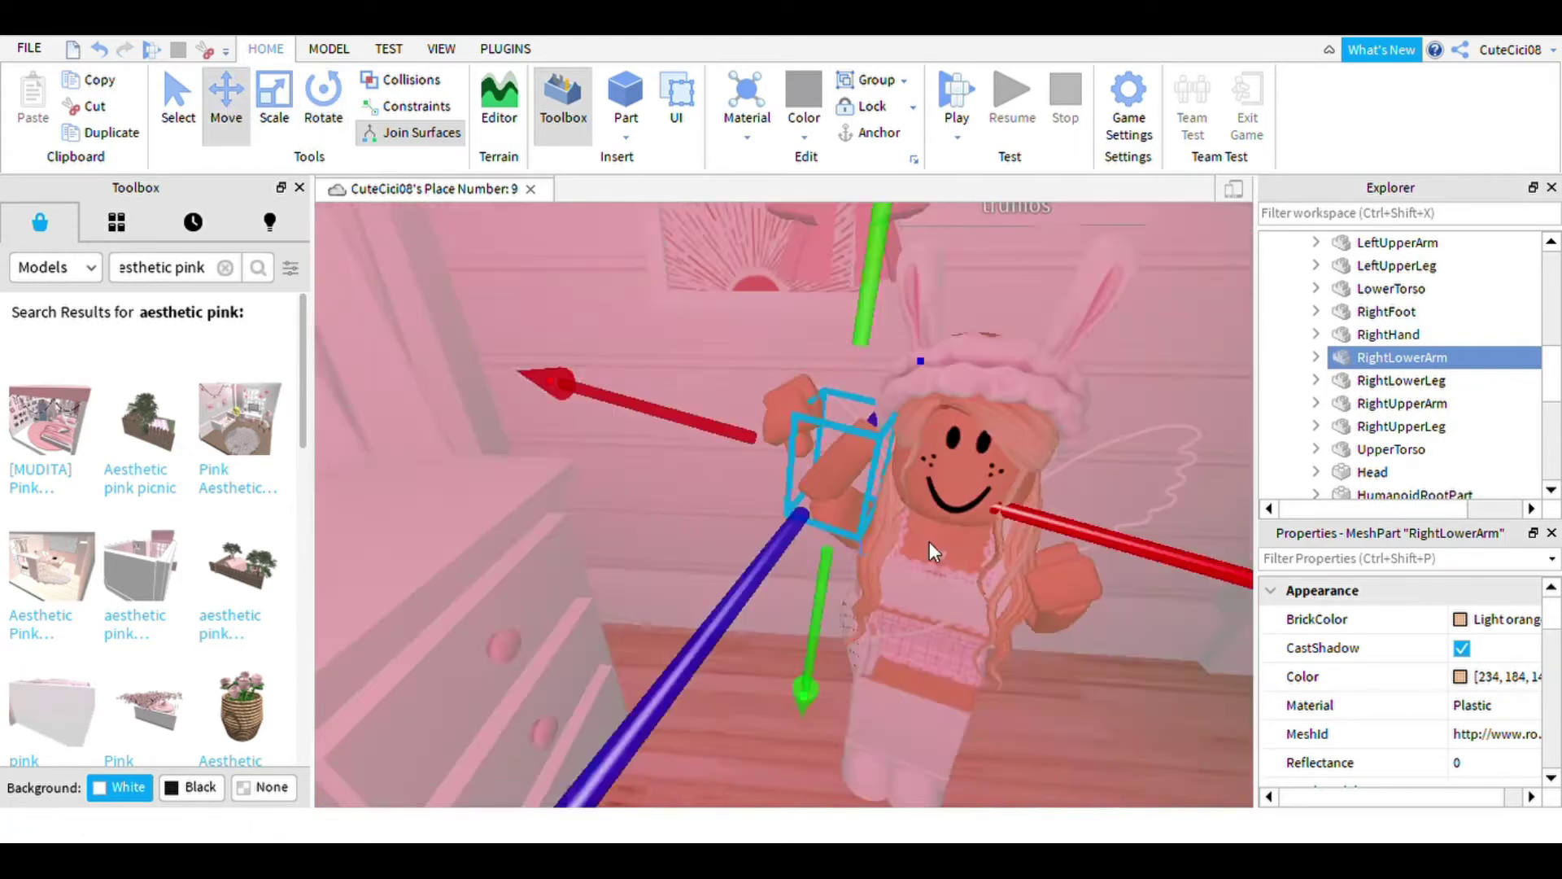
scroll(936, 548, up, 5)
scroll(799, 569, up, 3)
right_drag(755, 552, 641, 362)
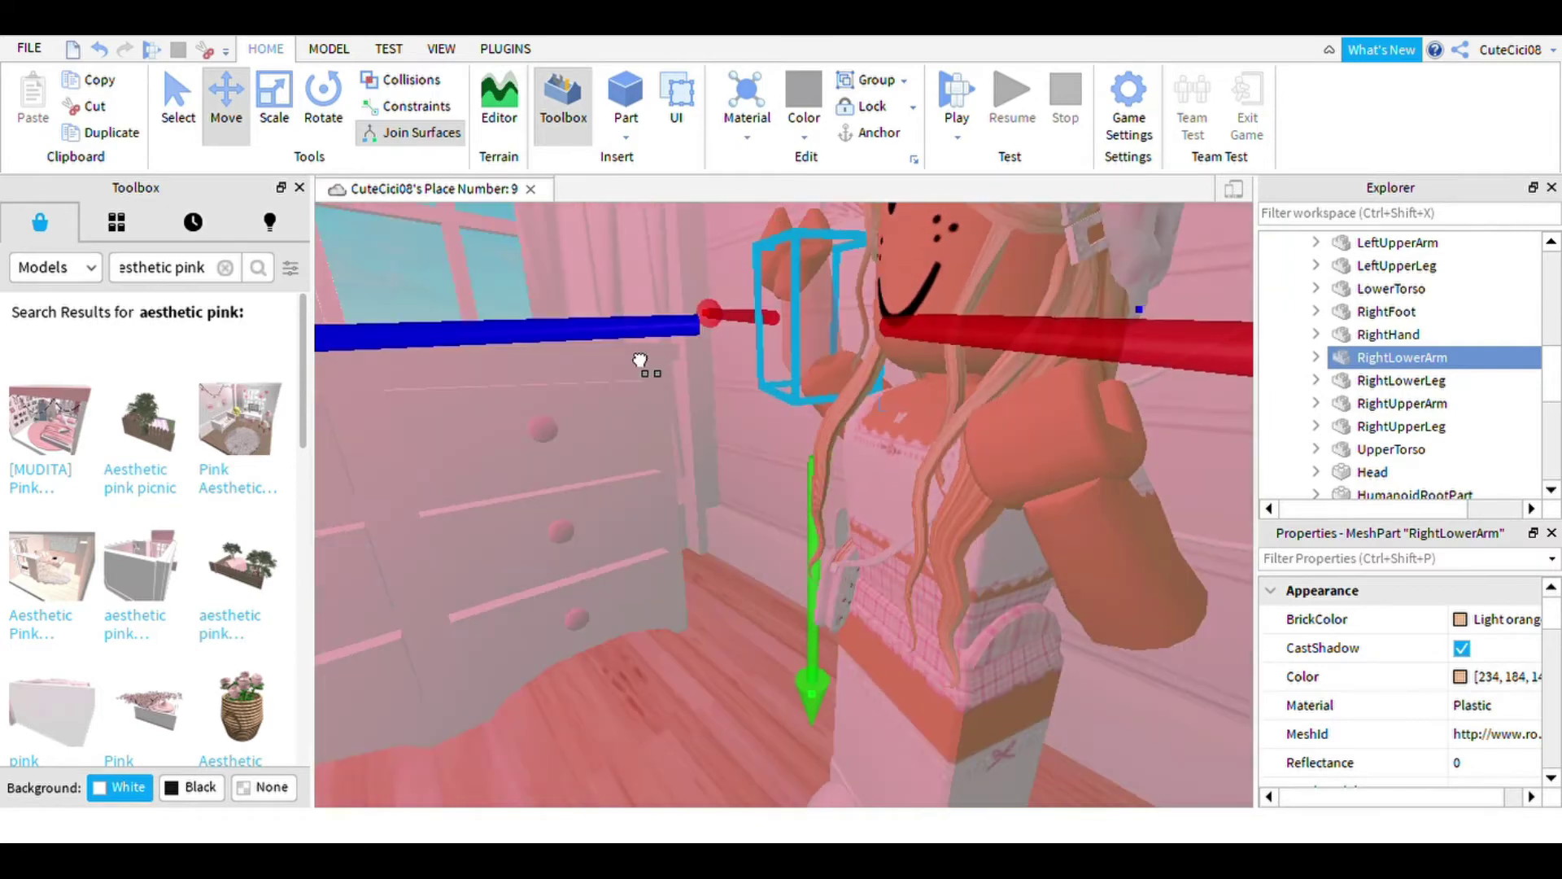
key(f)
- Reframe to the character's front, select the right hand and nudge it closer to her head
scroll(1058, 585, up, 5)
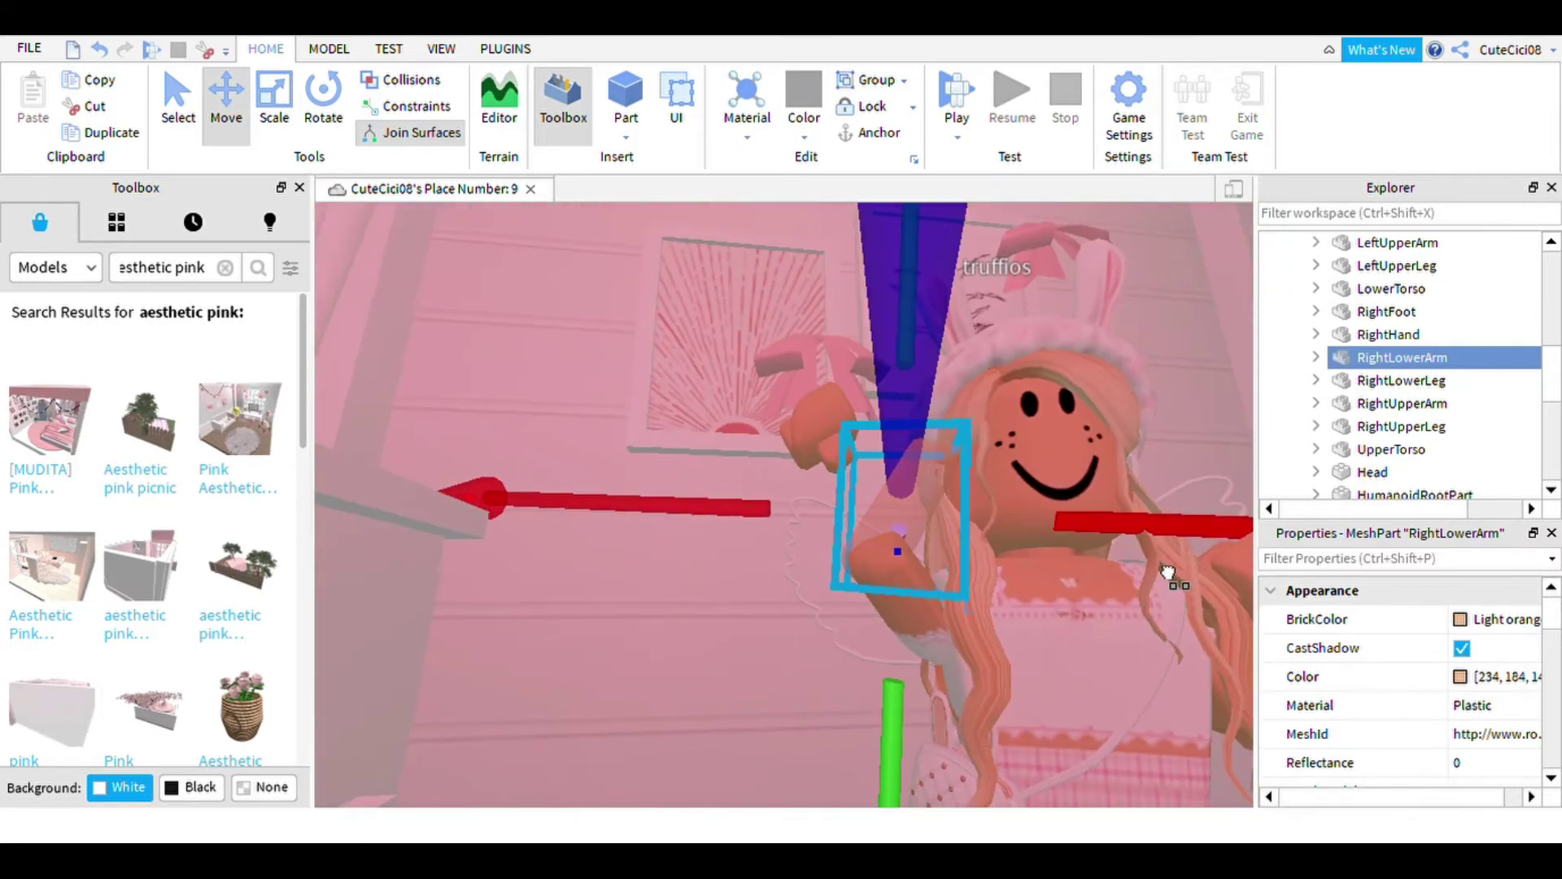
right_drag(1030, 633, 648, 541)
scroll(827, 540, down, 5)
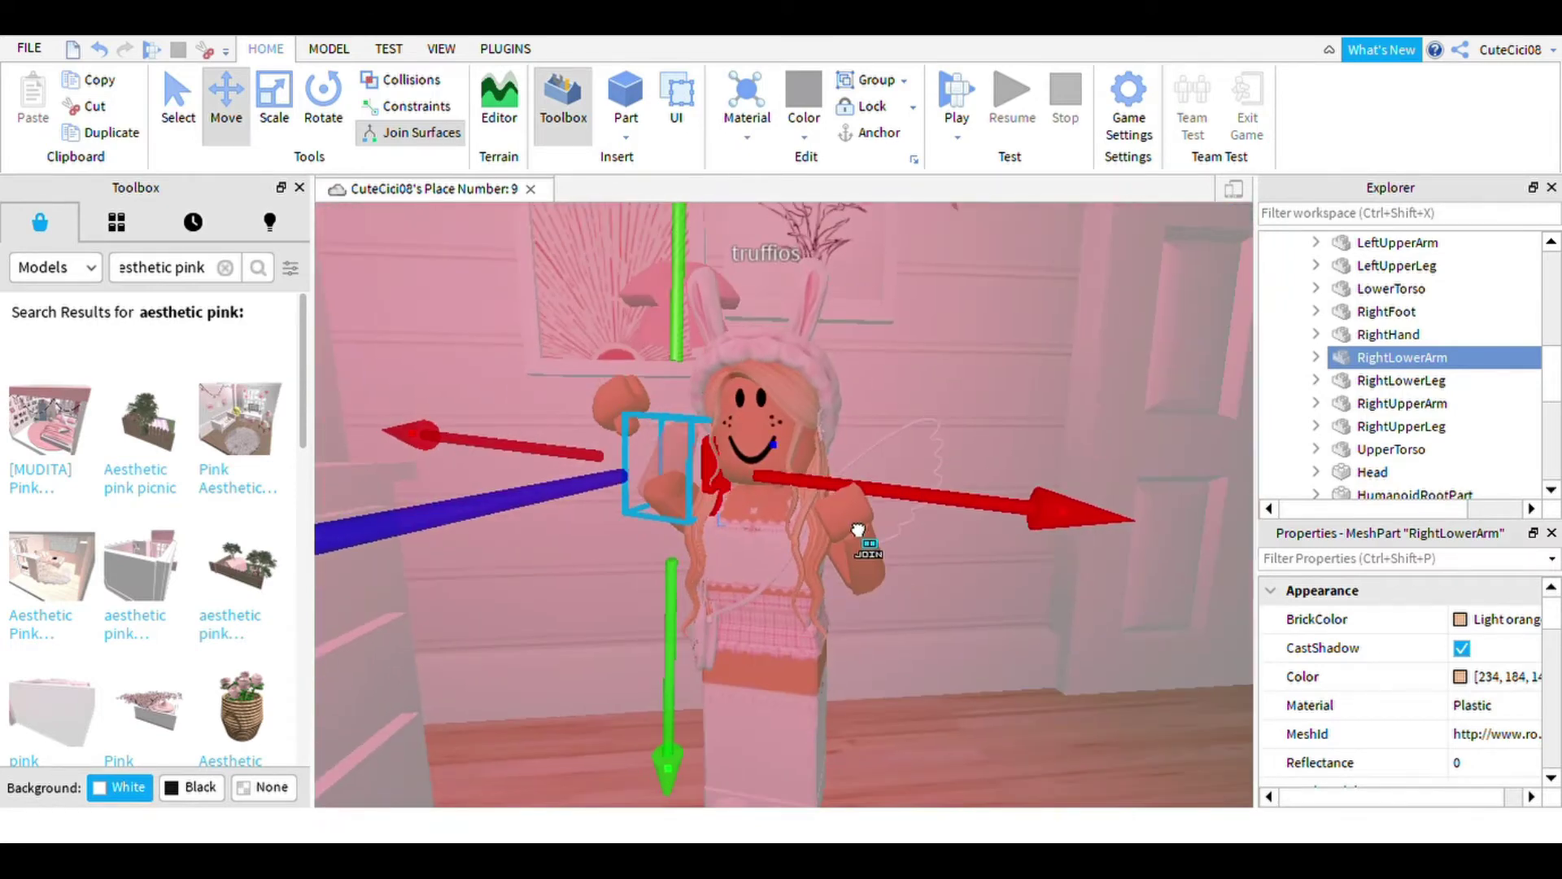
scroll(824, 606, up, 5)
right_drag(824, 606, 810, 627)
scroll(854, 631, down, 5)
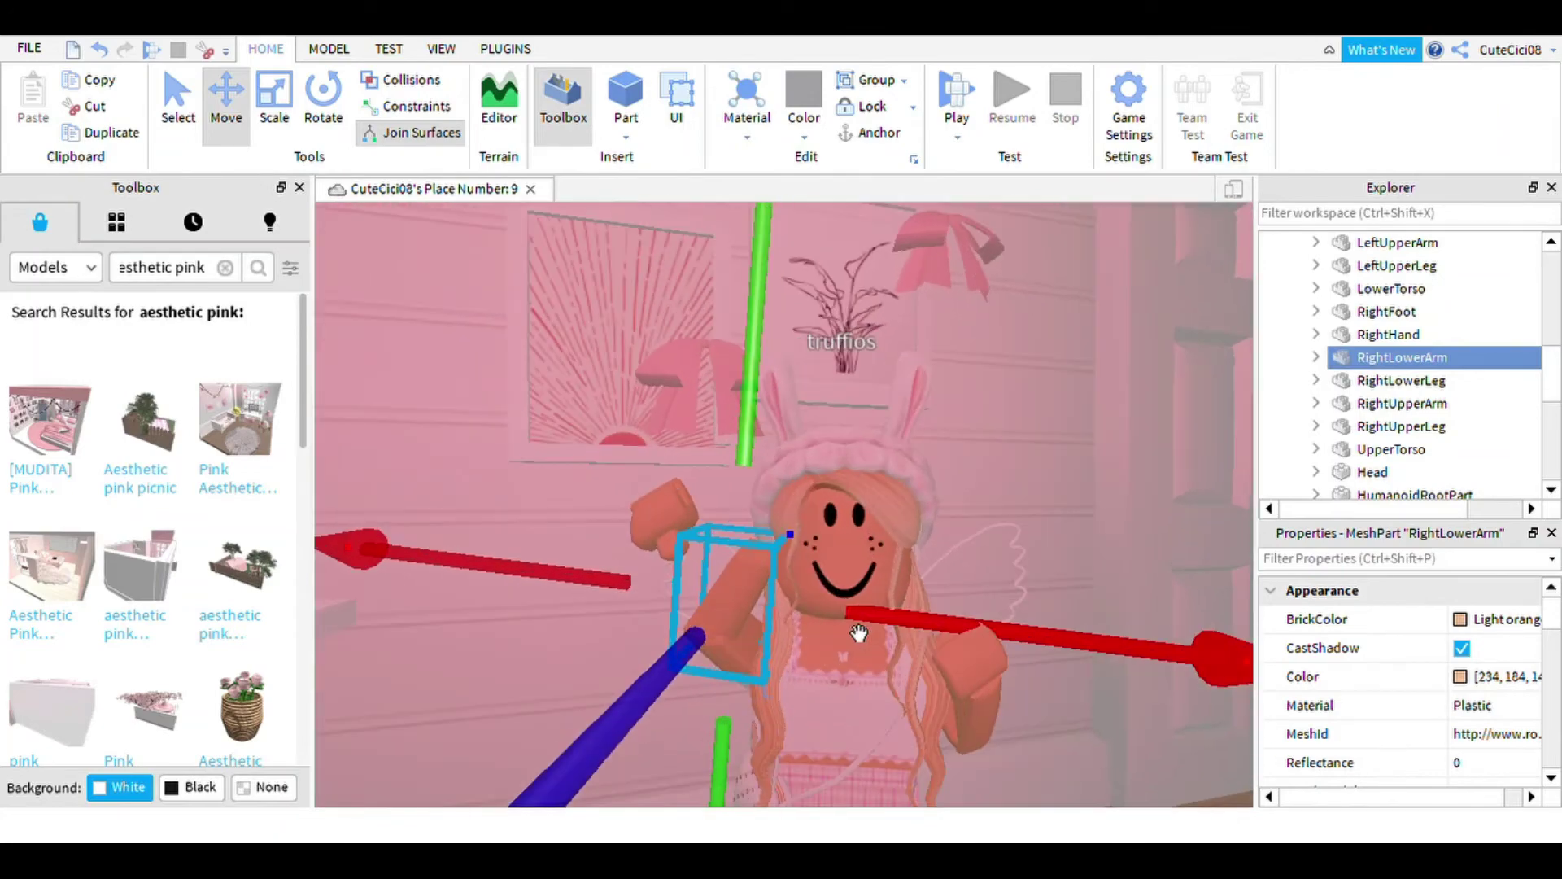
click(663, 521)
drag(663, 521, 883, 669)
- Rotate the right hand toward her head and turn it sideways around its vertical axis
key(ctrl+4)
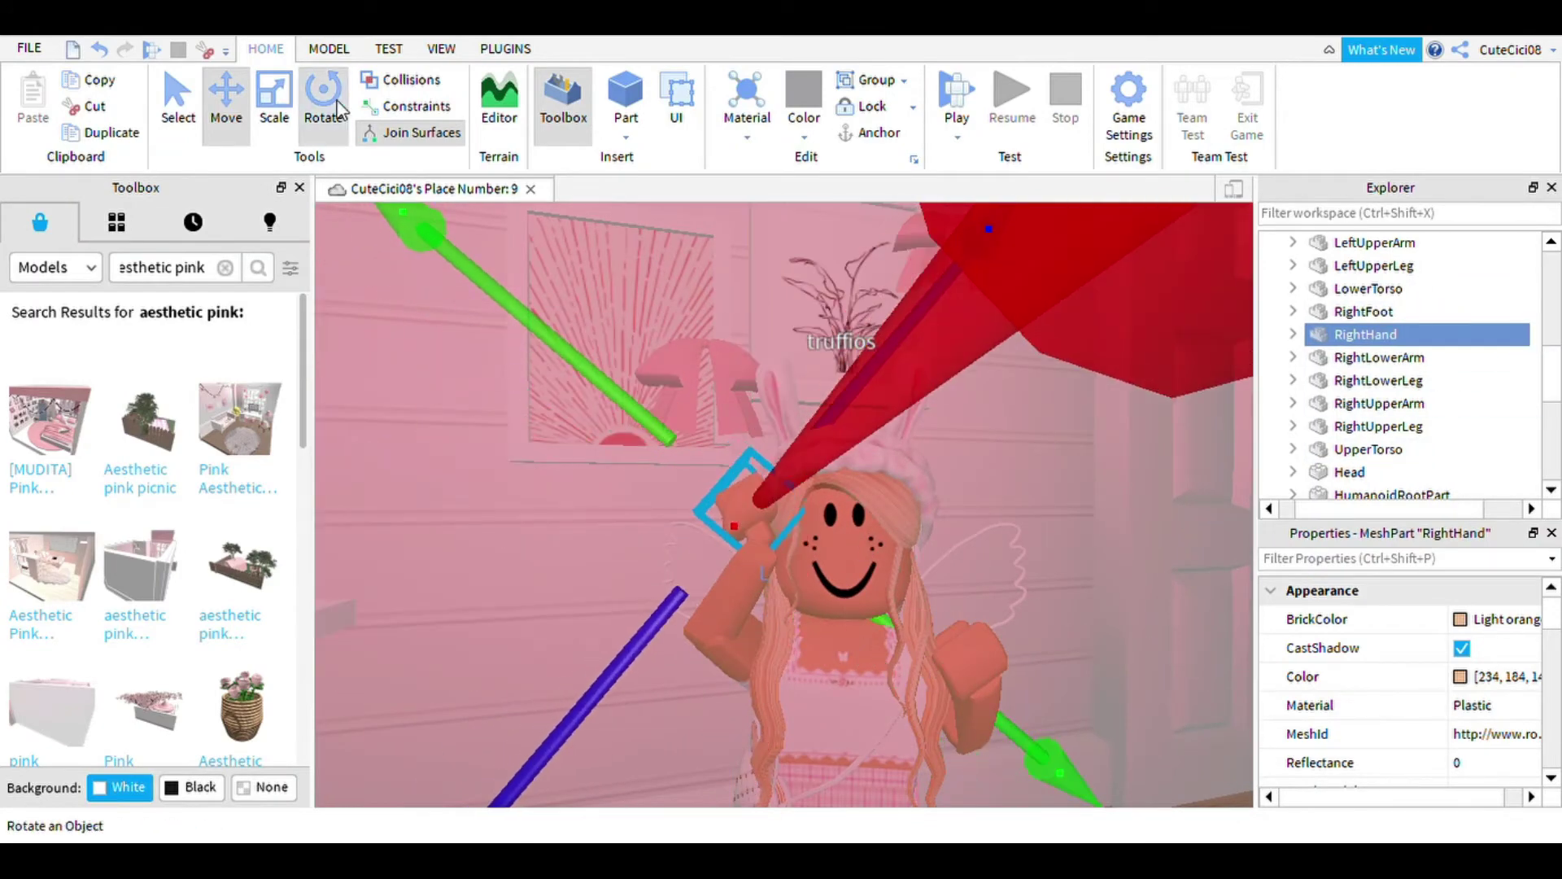
right_drag(920, 664, 964, 502)
drag(964, 502, 616, 624)
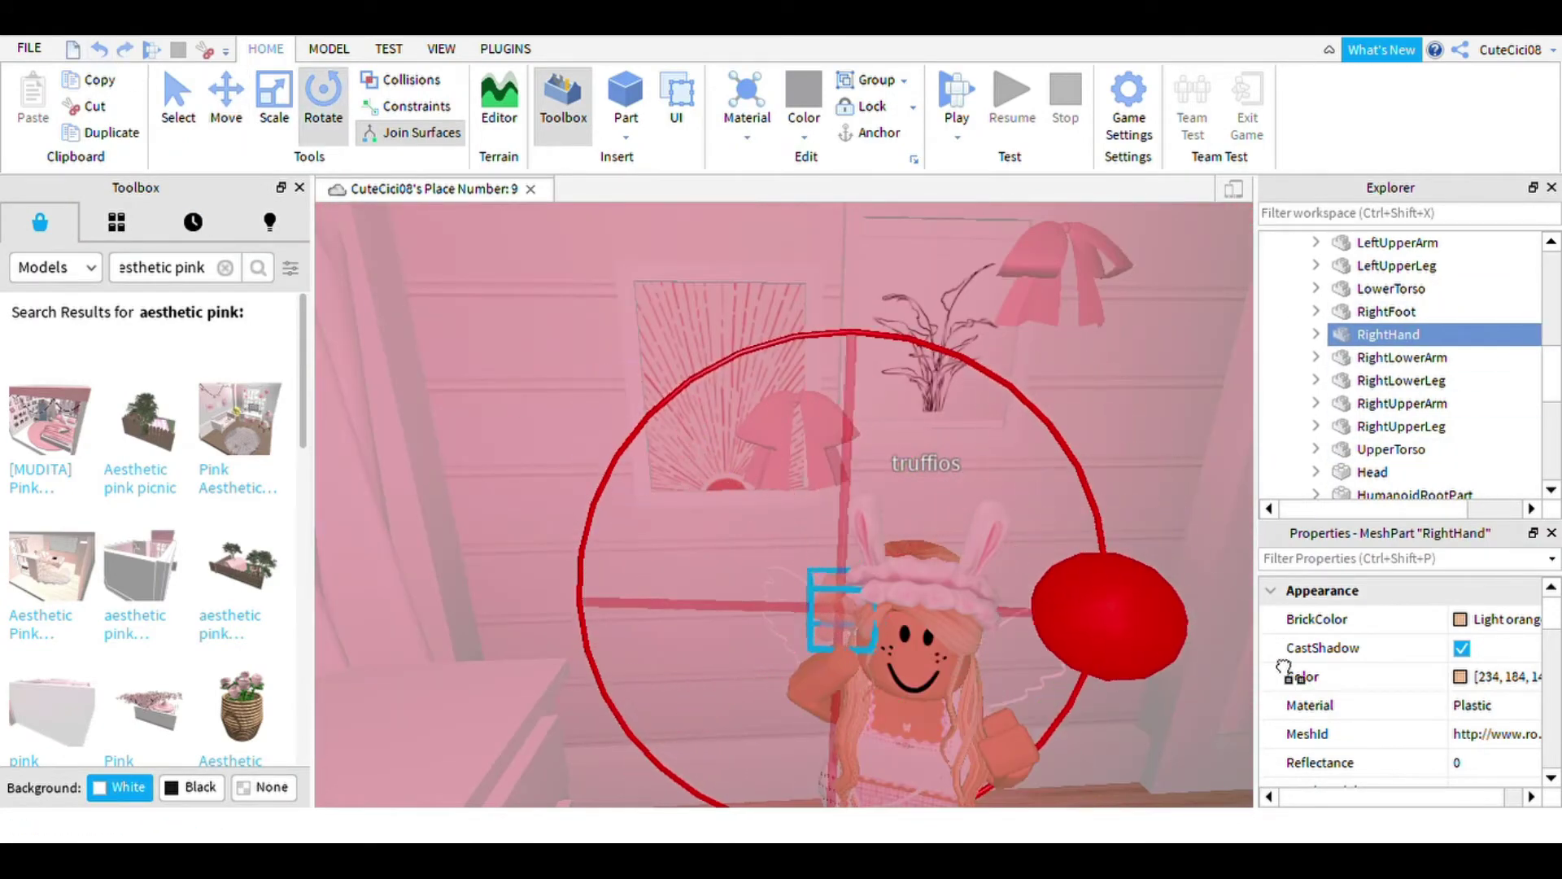
drag(944, 789, 1189, 550)
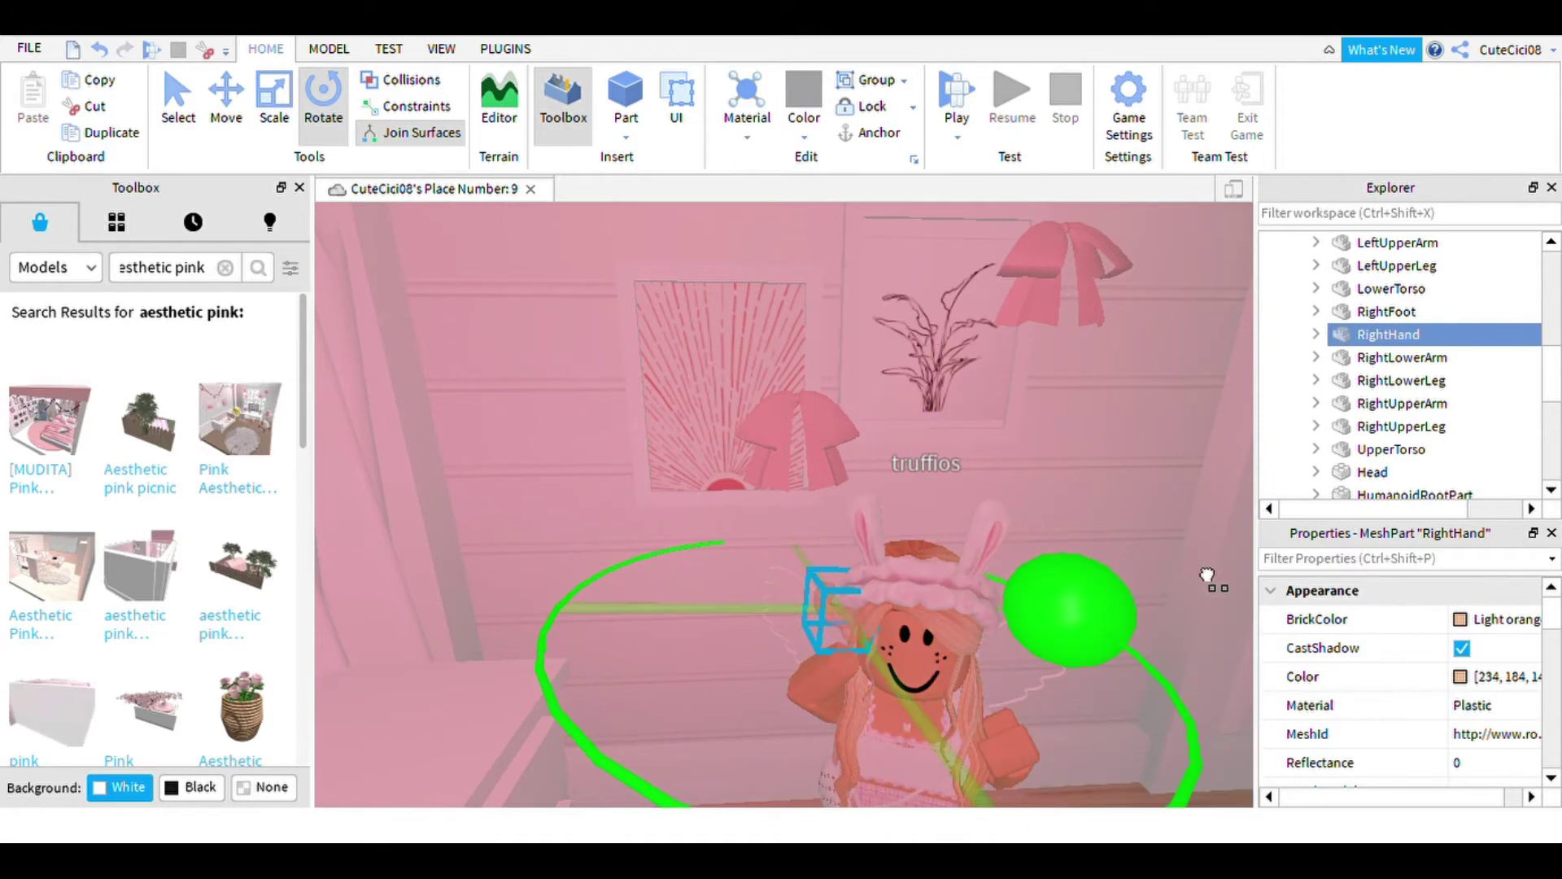
- Swing the view in front of the character and redo the undone hand adjustment
key(ctrl+2)
right_drag(1207, 578, 844, 617)
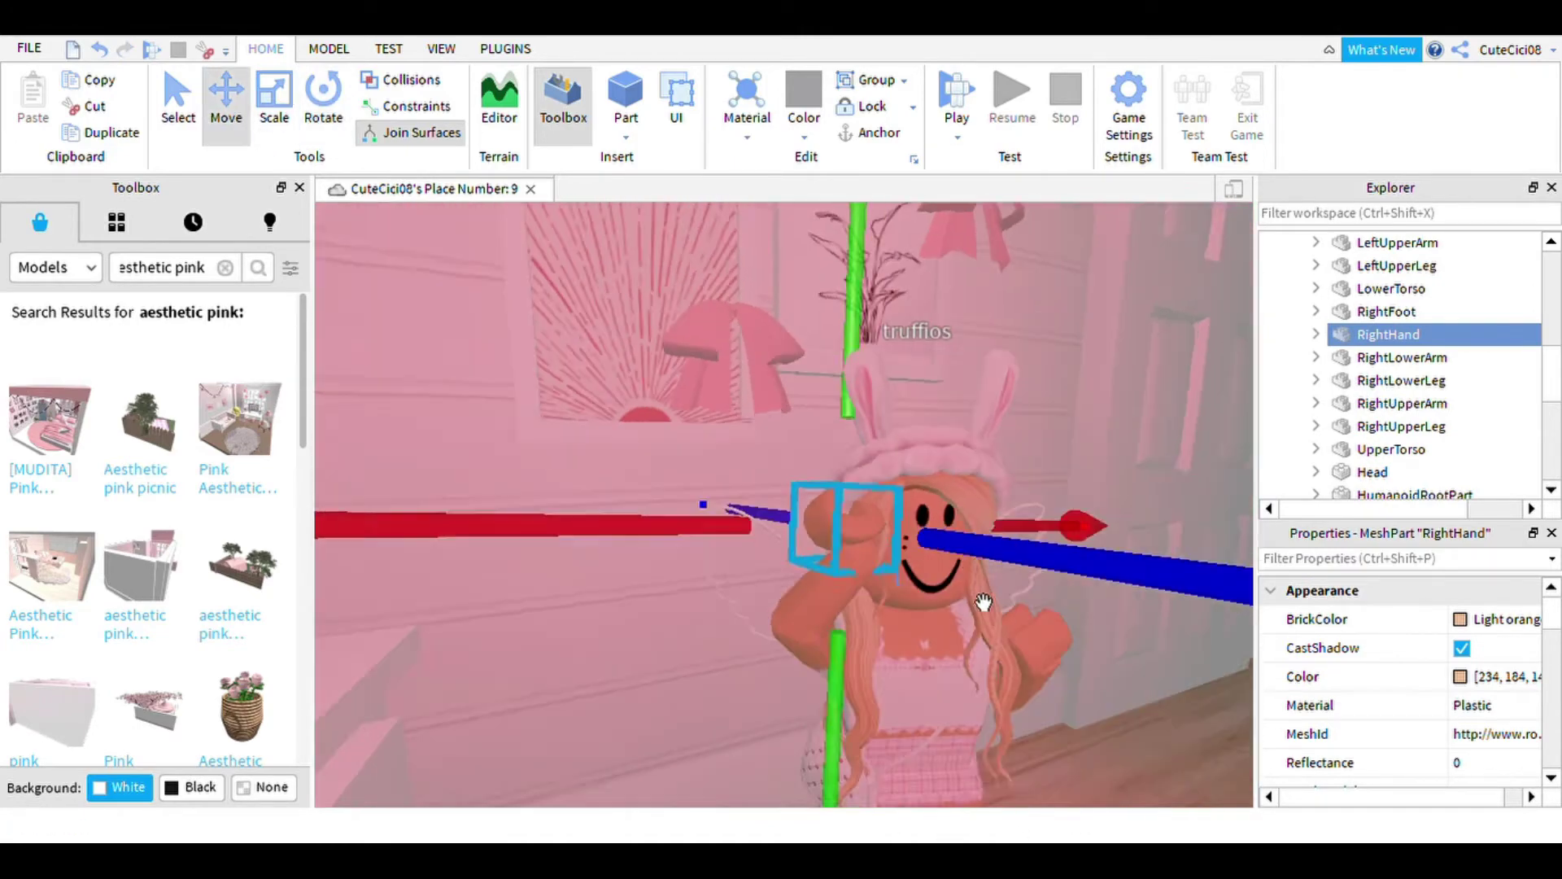
right_drag(983, 602, 554, 580)
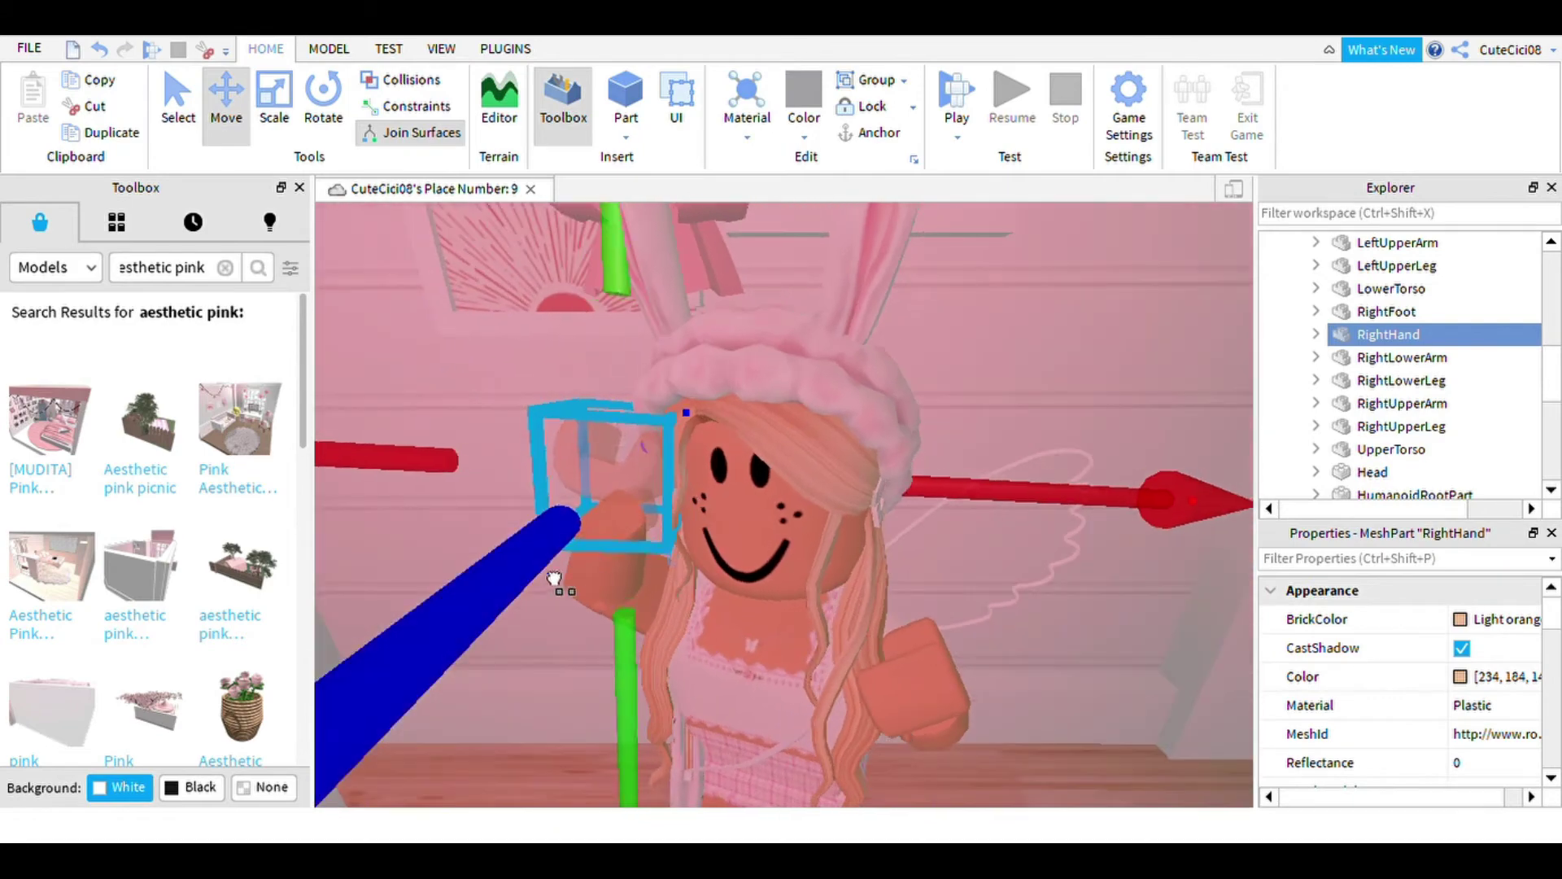
click(124, 49)
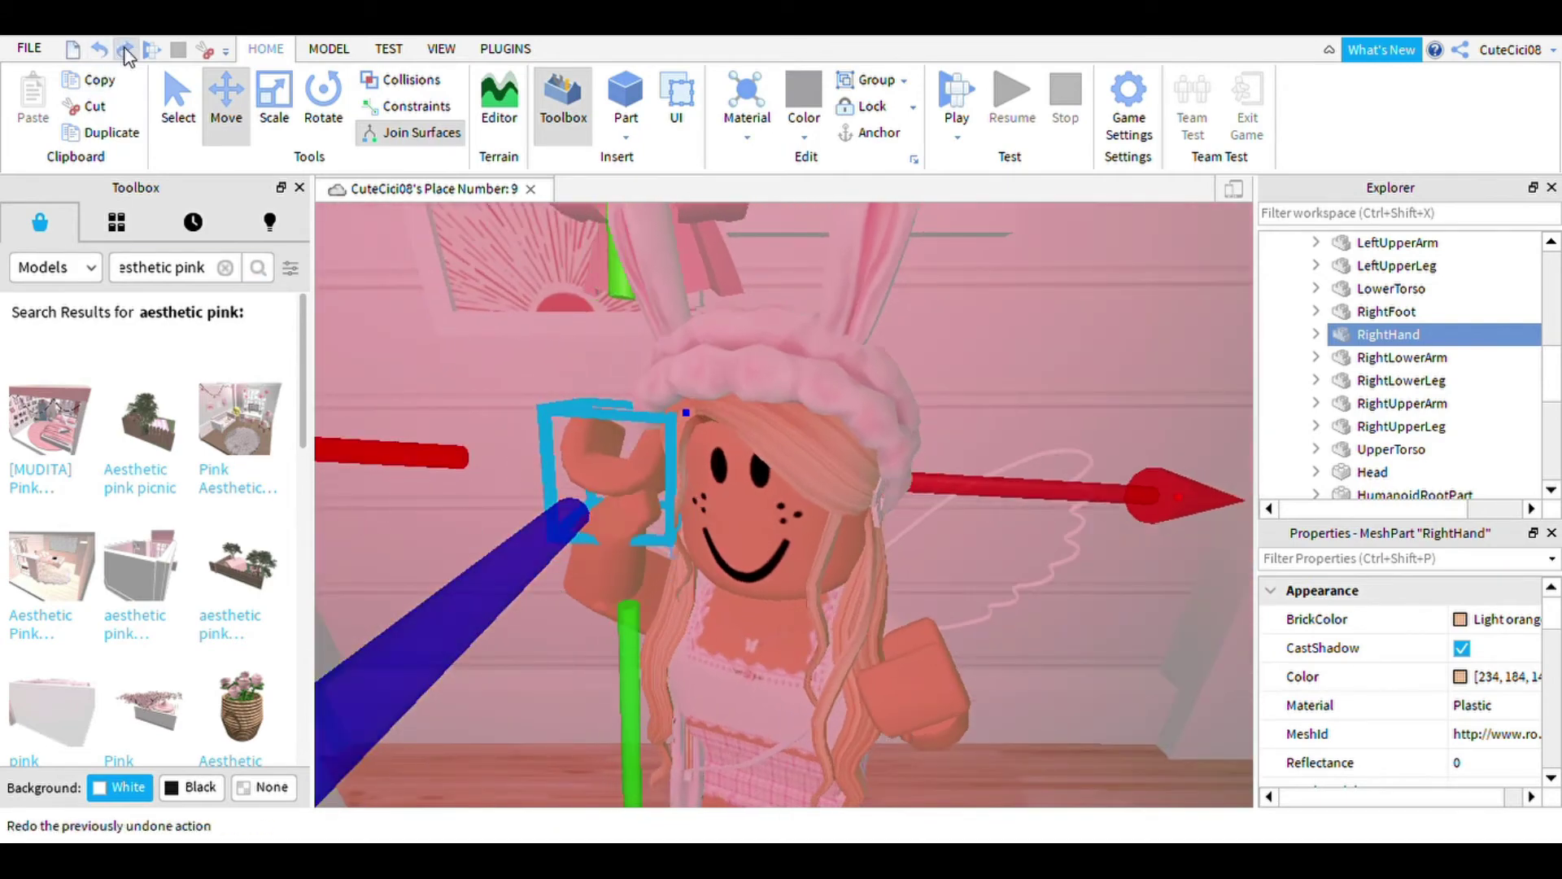
- Fine-tune the right hand against the side of her head, alternating Rotate and Move
right_drag(569, 512, 639, 530)
key(ctrl+4)
scroll(537, 280, down, 5)
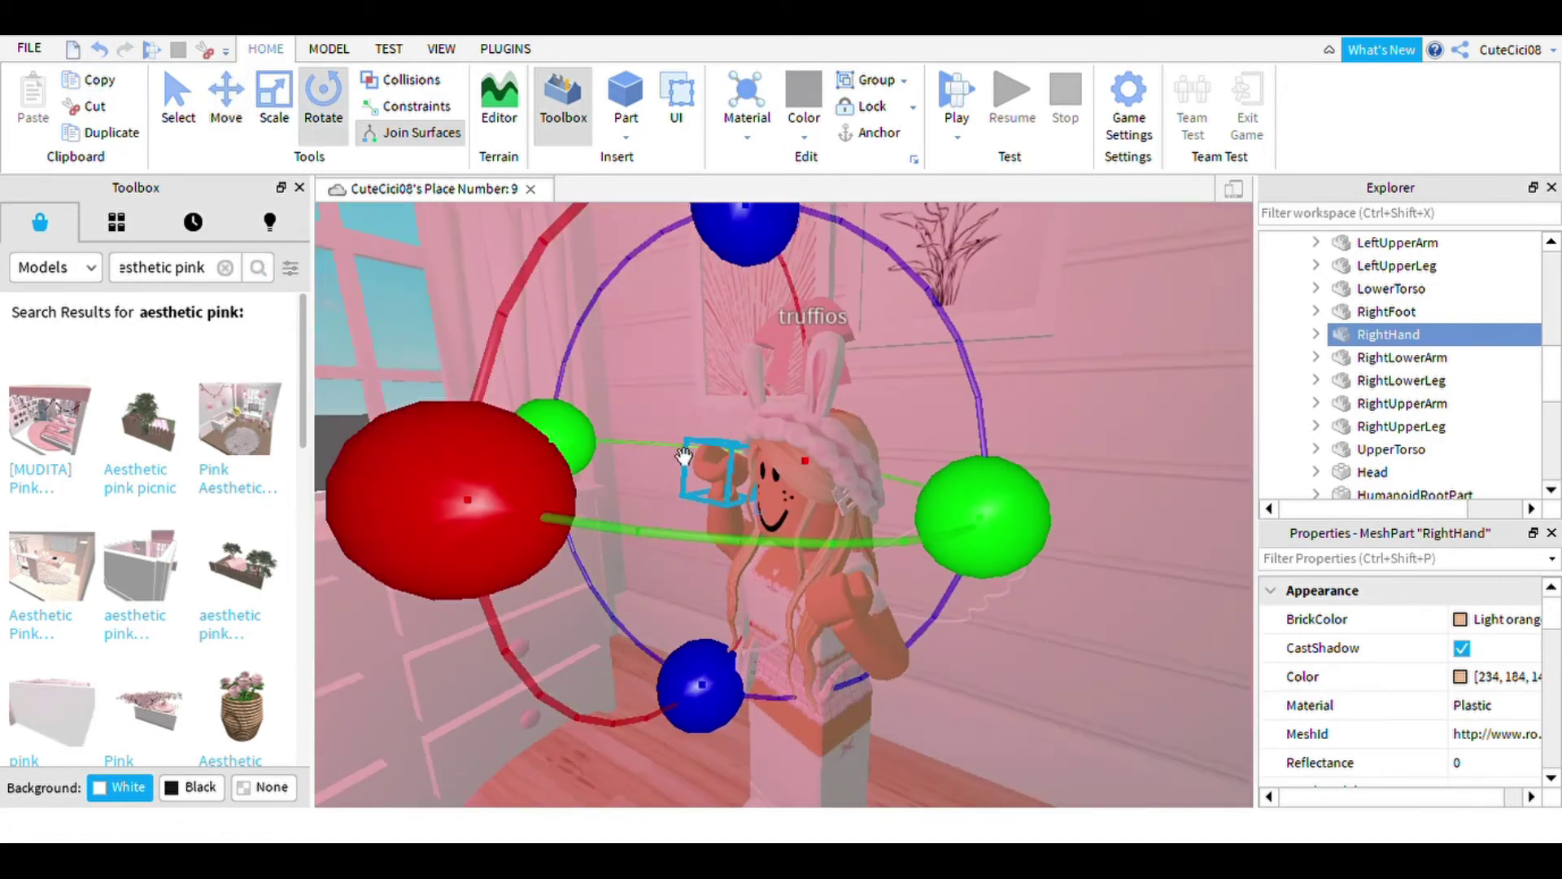
right_drag(512, 634, 943, 332)
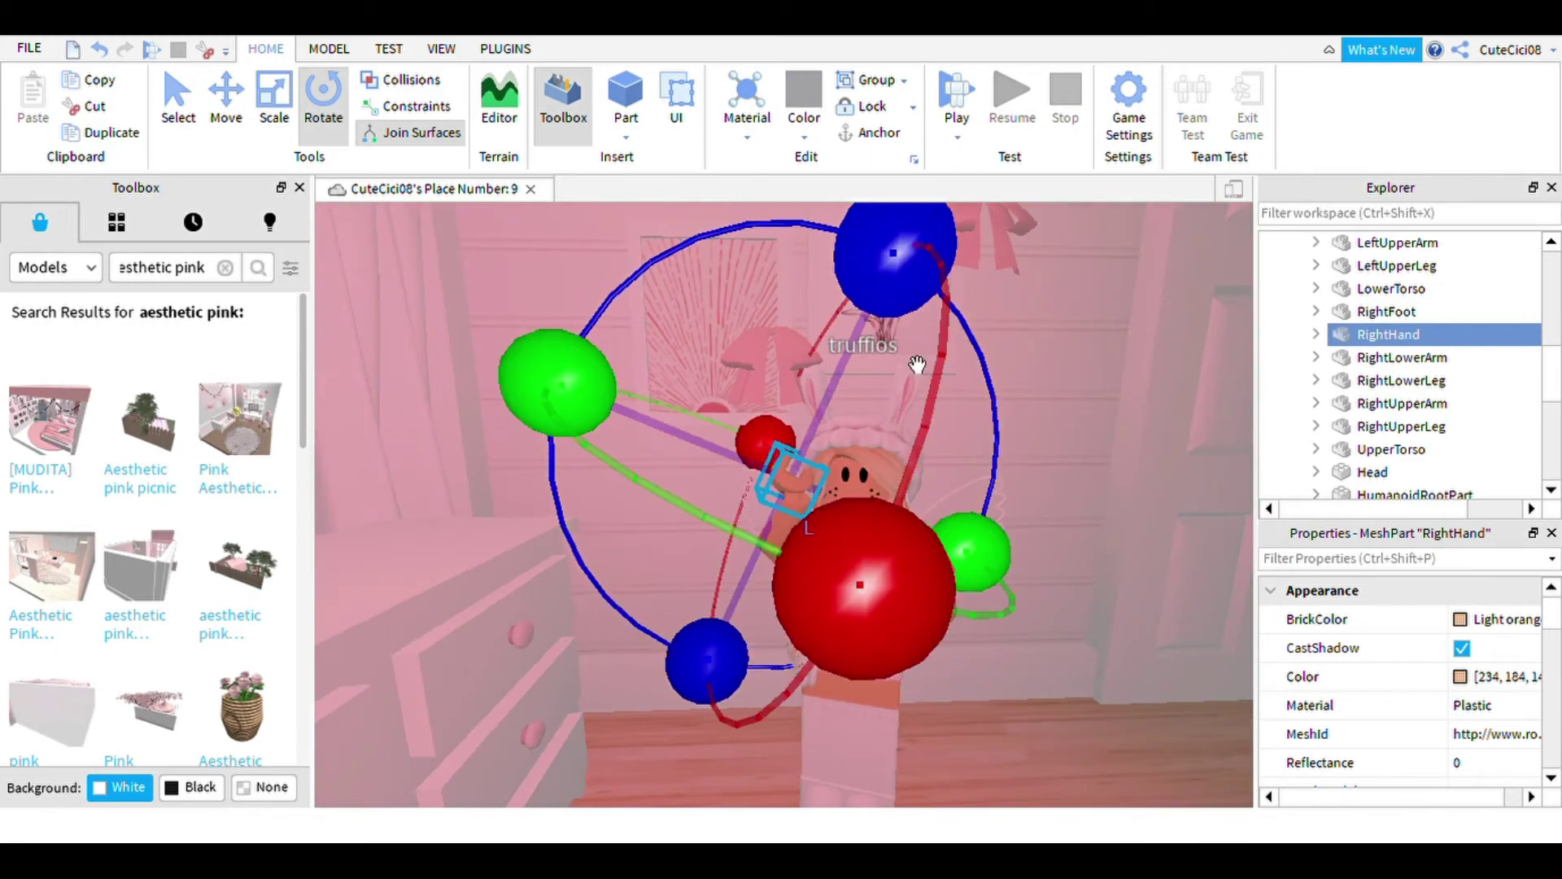
key(ctrl+2)
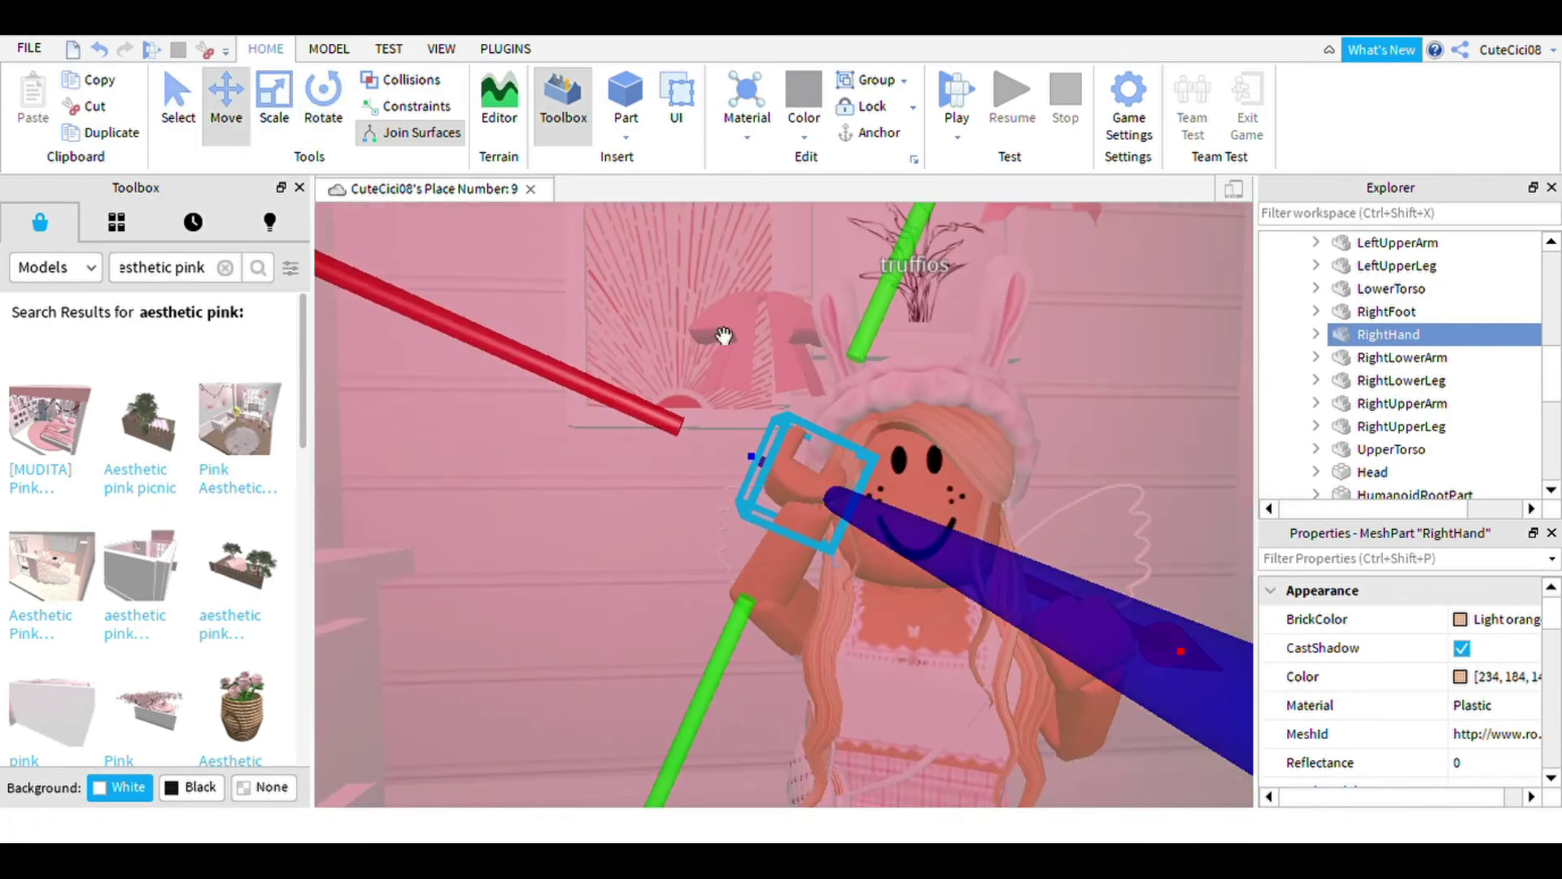
scroll(778, 411, up, 3)
key(ctrl+4)
scroll(779, 411, down, 3)
scroll(822, 447, down, 2)
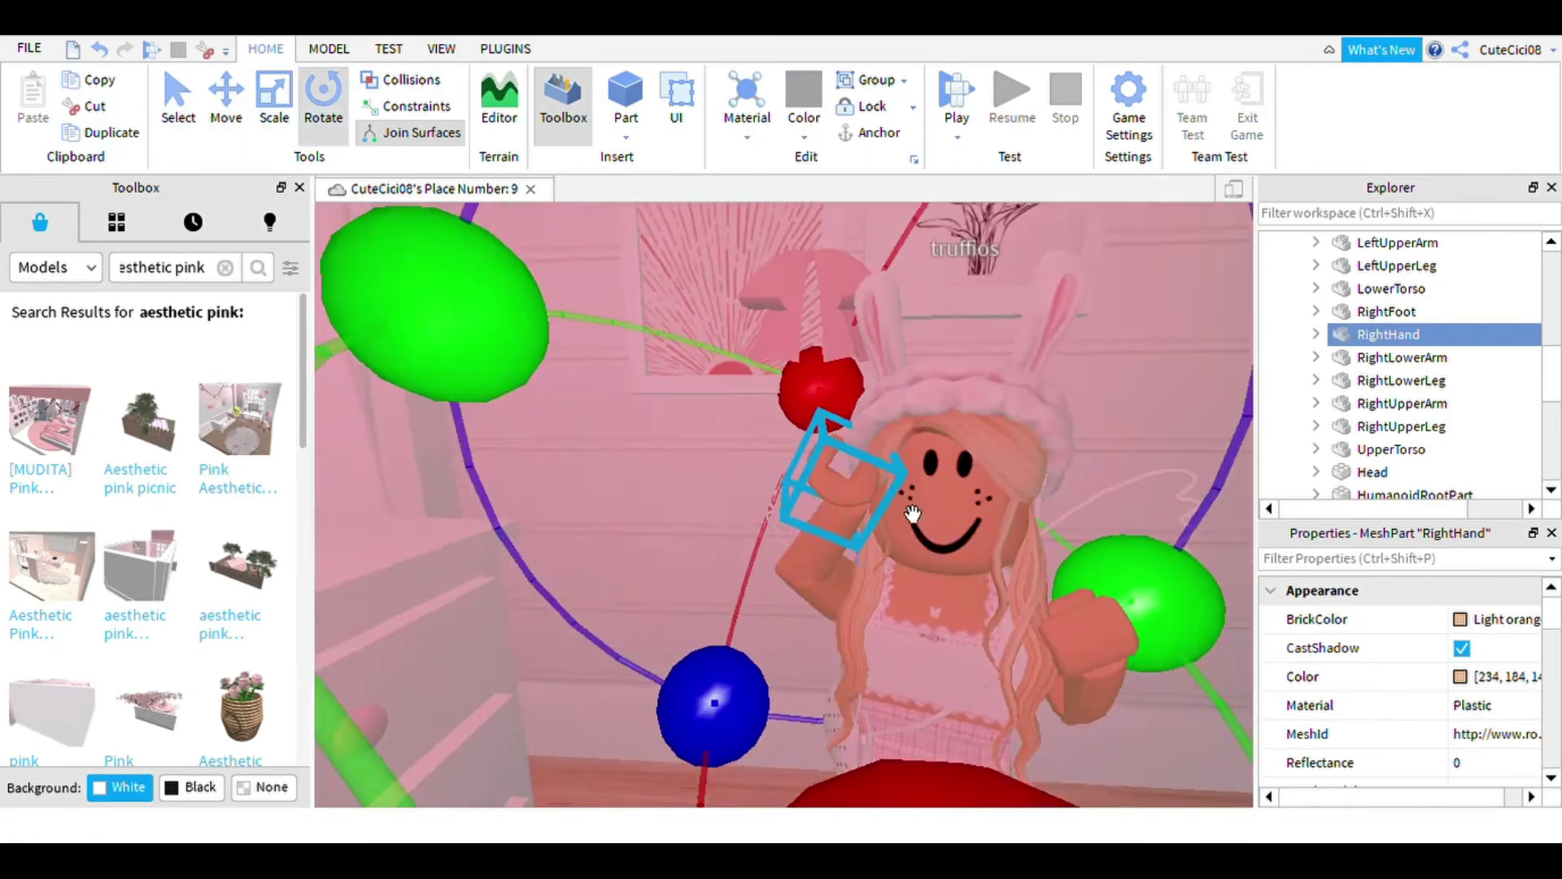
scroll(881, 488, down, 2)
key(ctrl+2)
scroll(878, 431, up, 2)
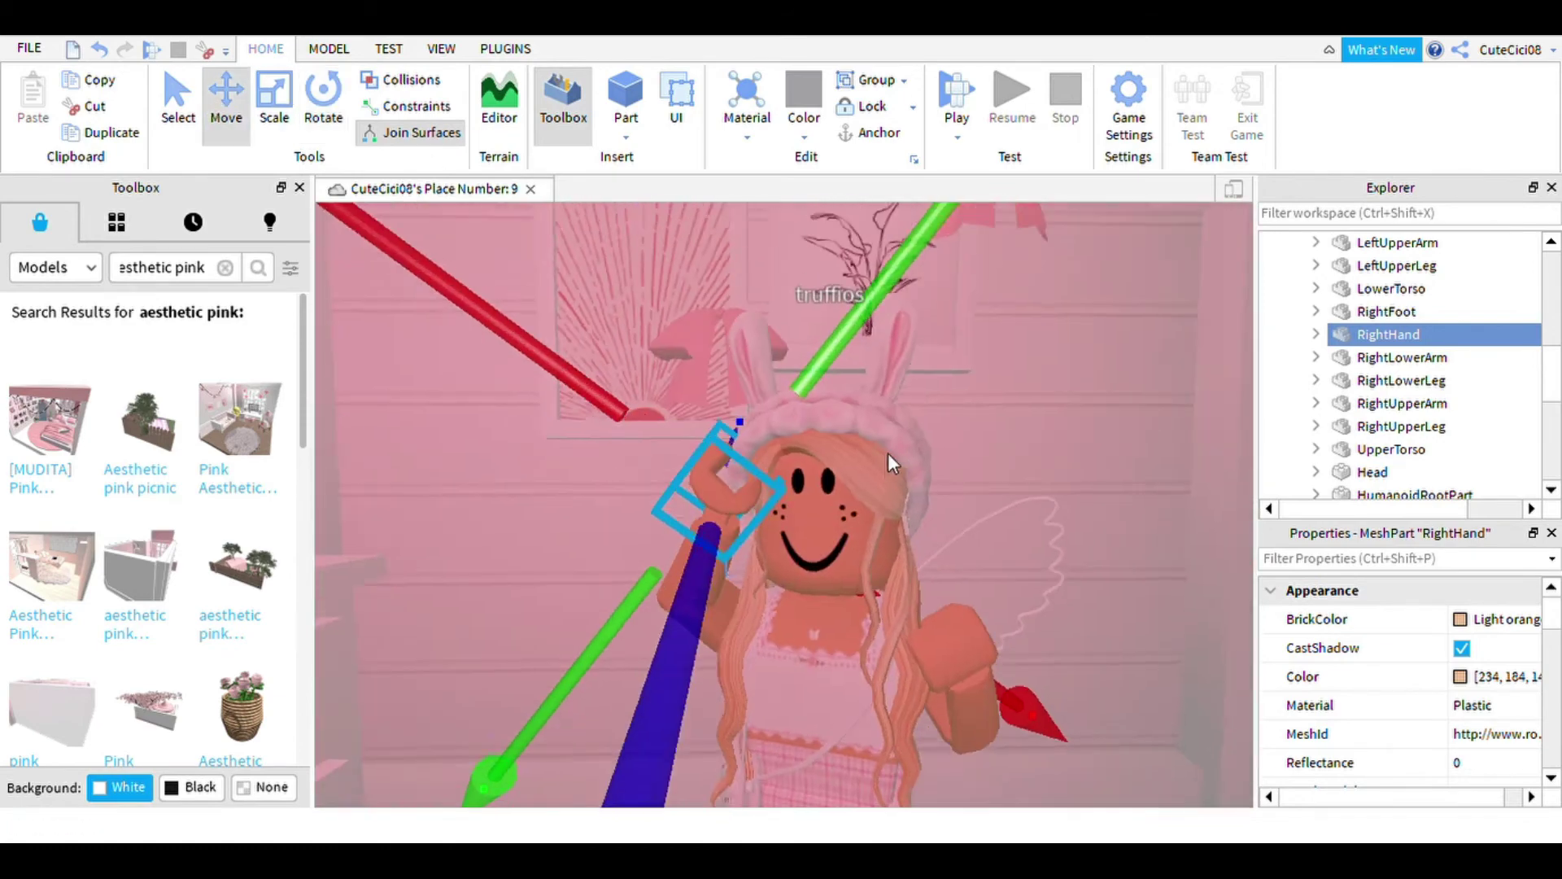
scroll(813, 529, up, 2)
scroll(651, 407, up, 2)
scroll(862, 456, down, 2)
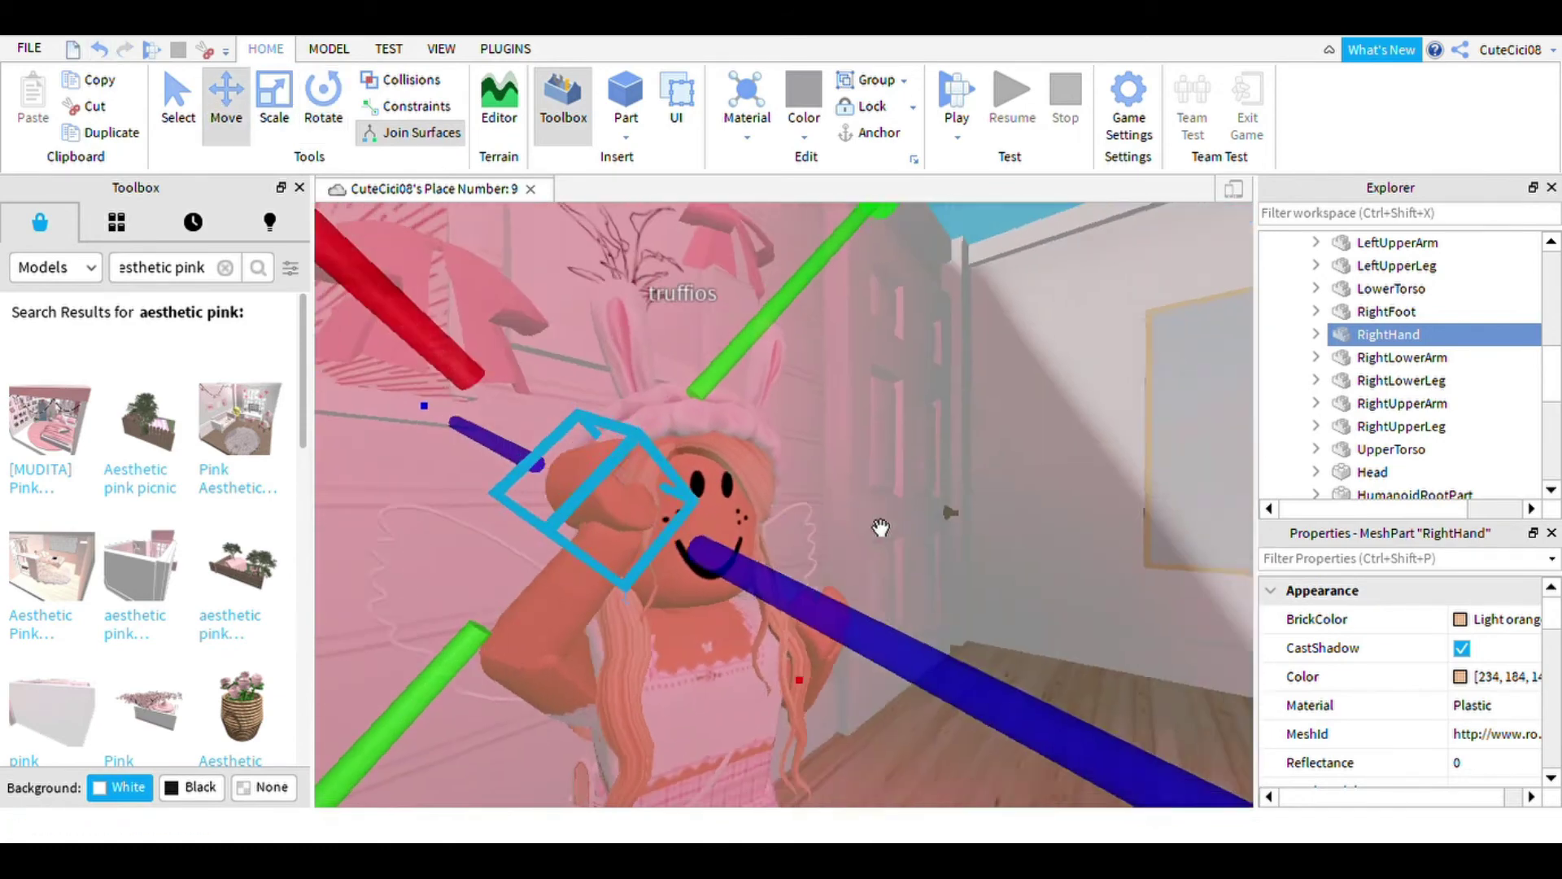
scroll(847, 384, up, 2)
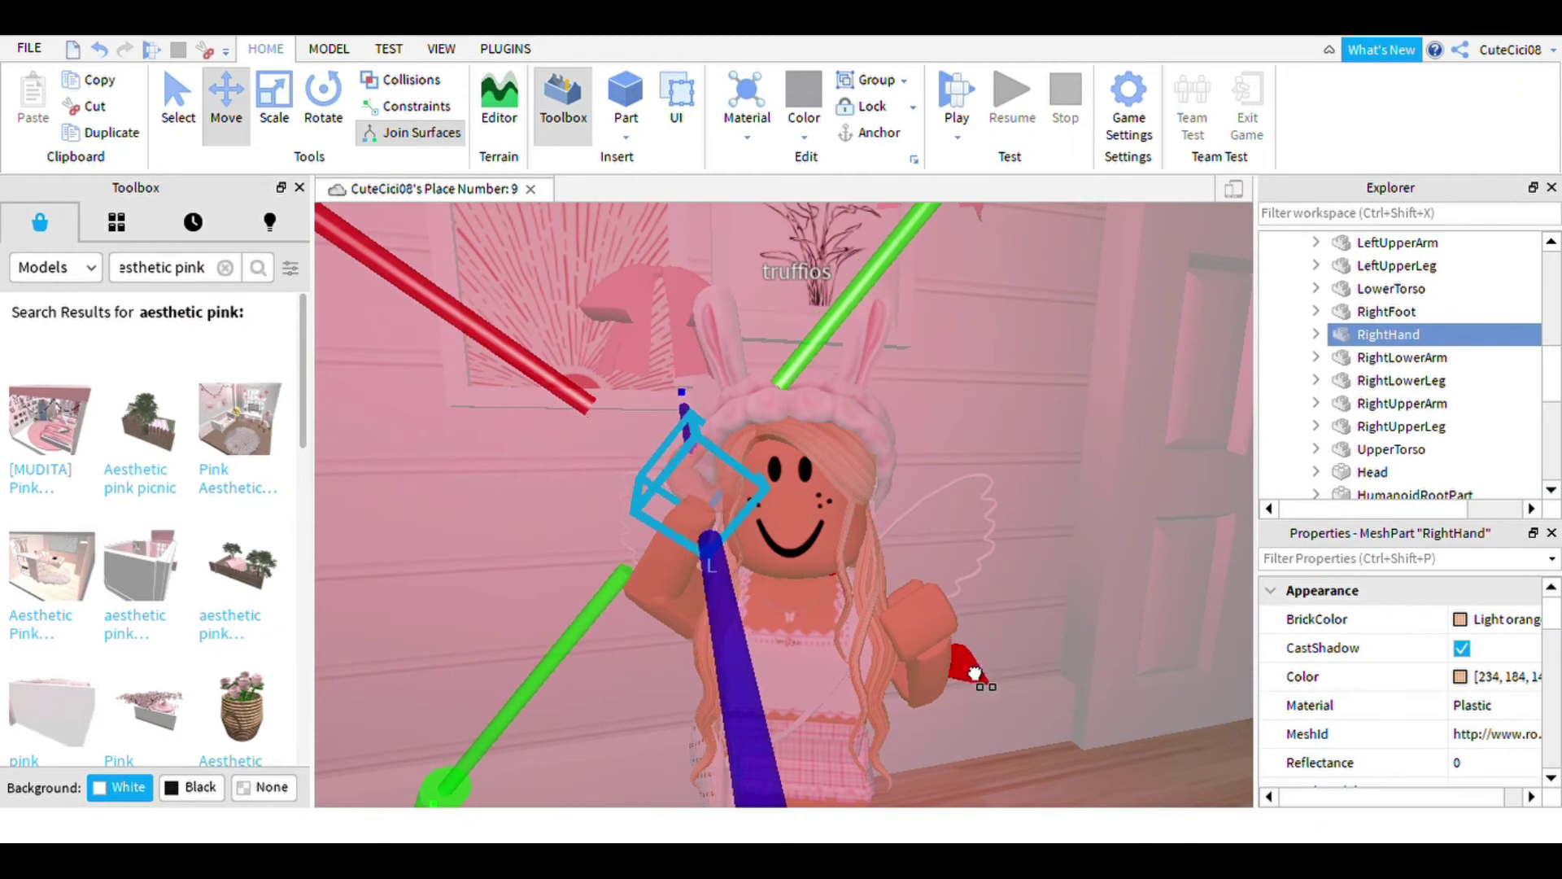
scroll(968, 651, down, 3)
- Deselect the right hand and zoom out to view the waving pose in the pink bedroom
scroll(1001, 667, down, 2)
click(1025, 683)
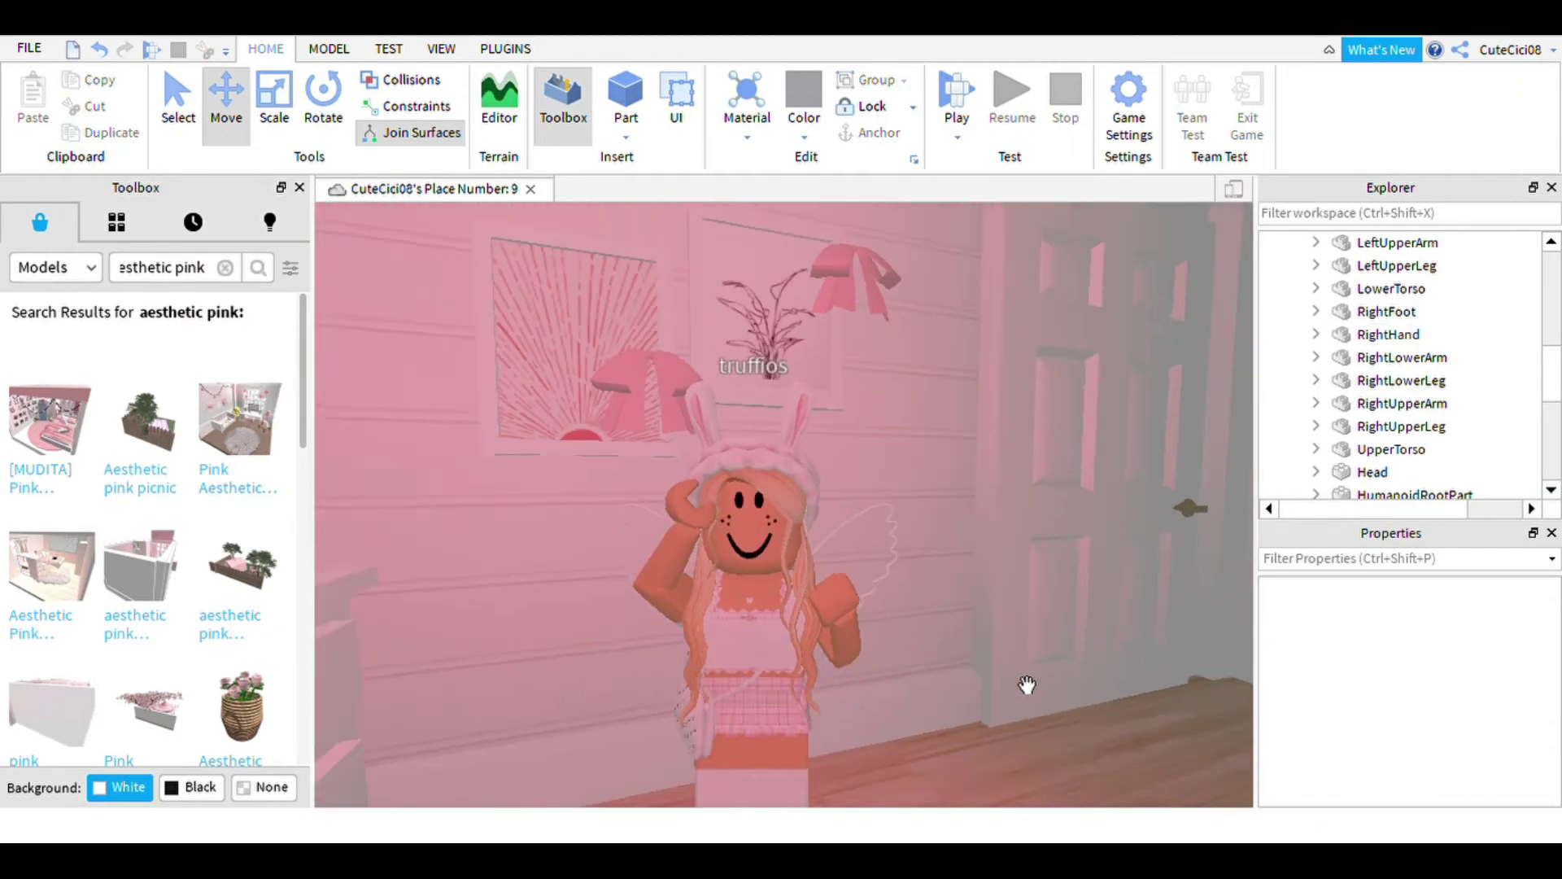
scroll(1027, 685, down, 1)
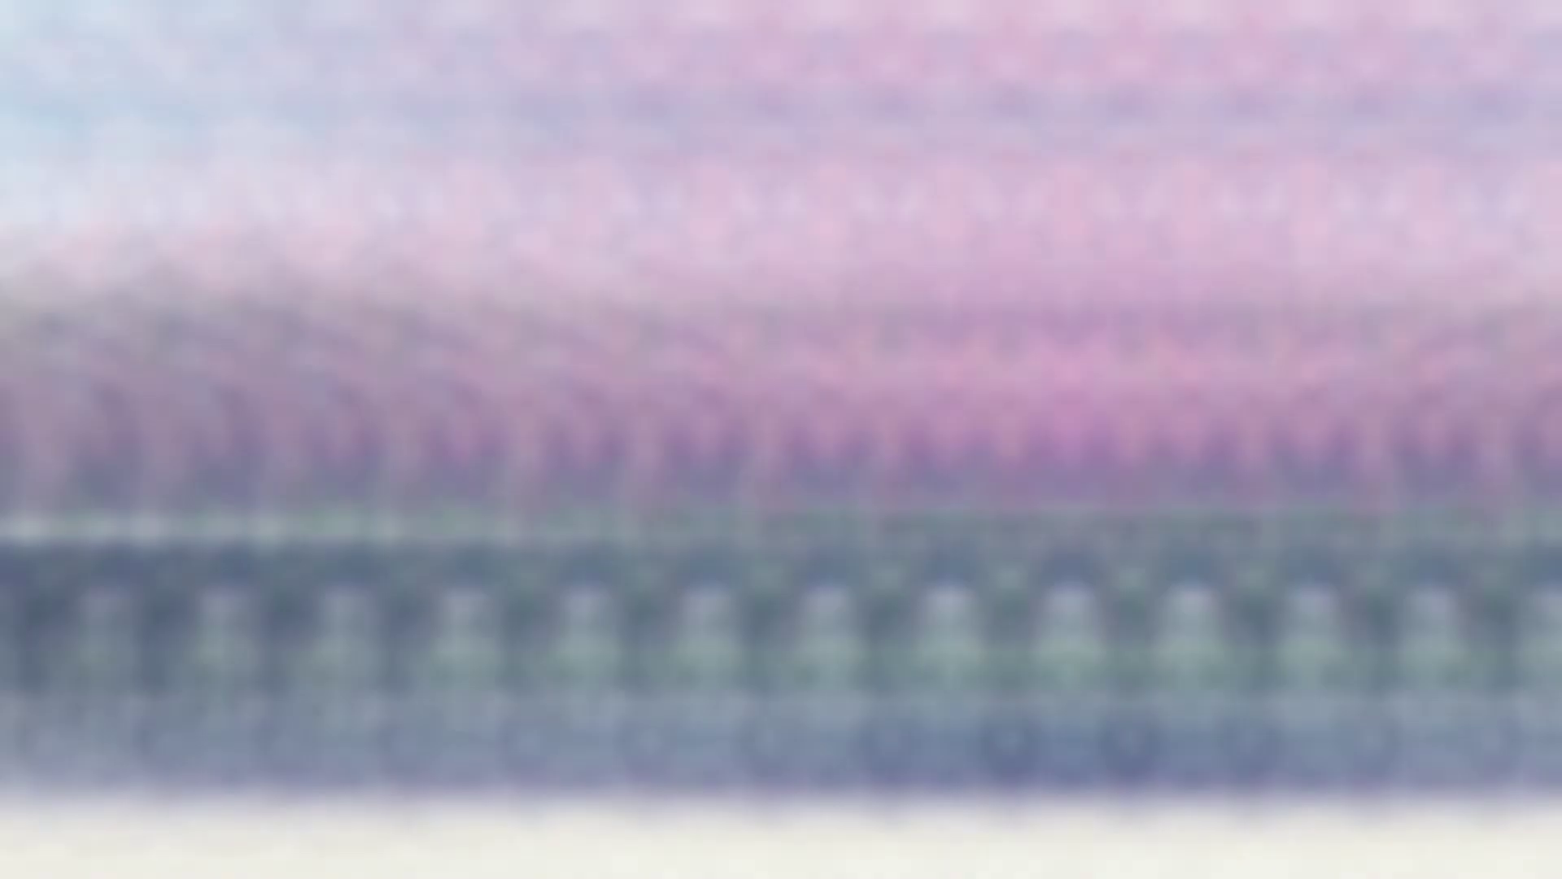